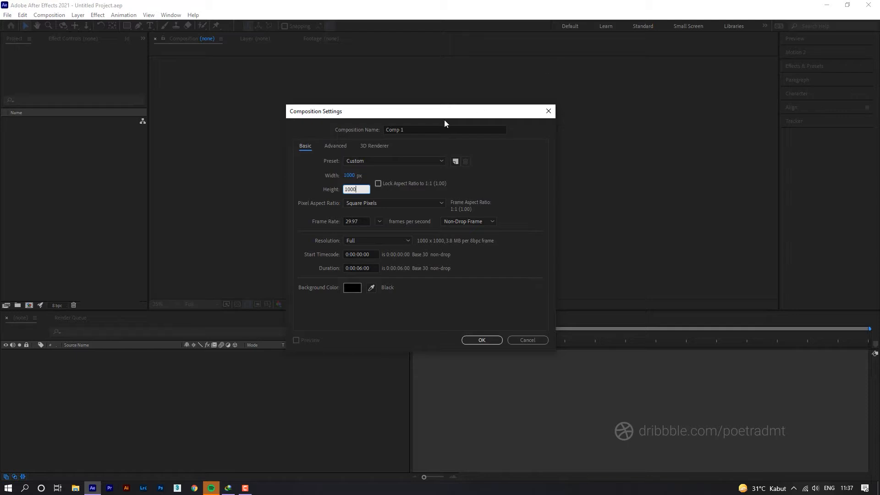
Create a composition with the HDTV 1080 29.97 preset and a duration of 0:00:05:00.
left_click(354, 161)
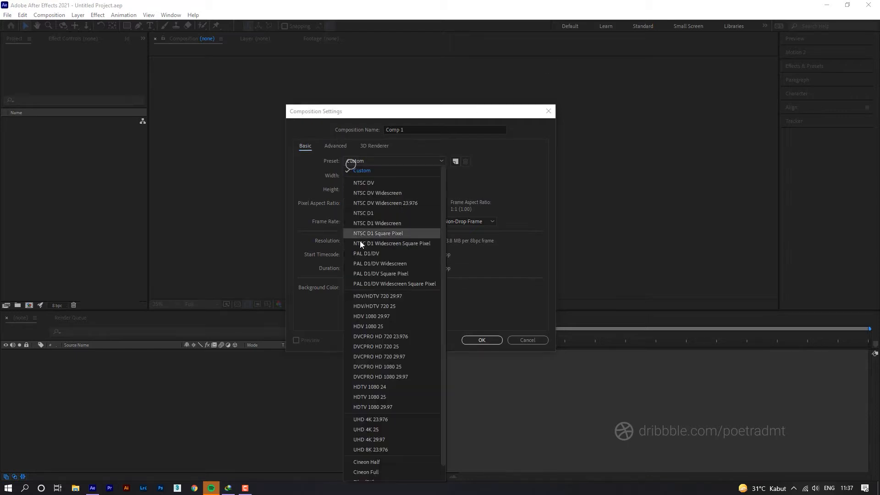
left_click(387, 408)
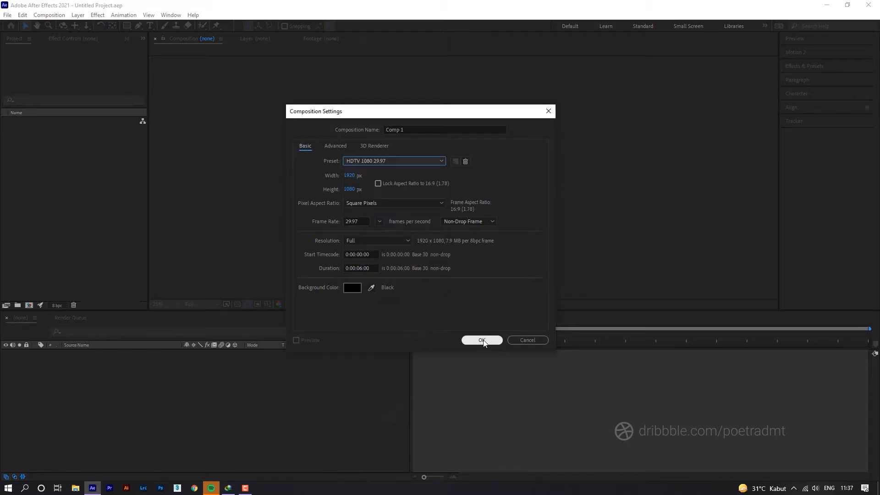
left_click(360, 268)
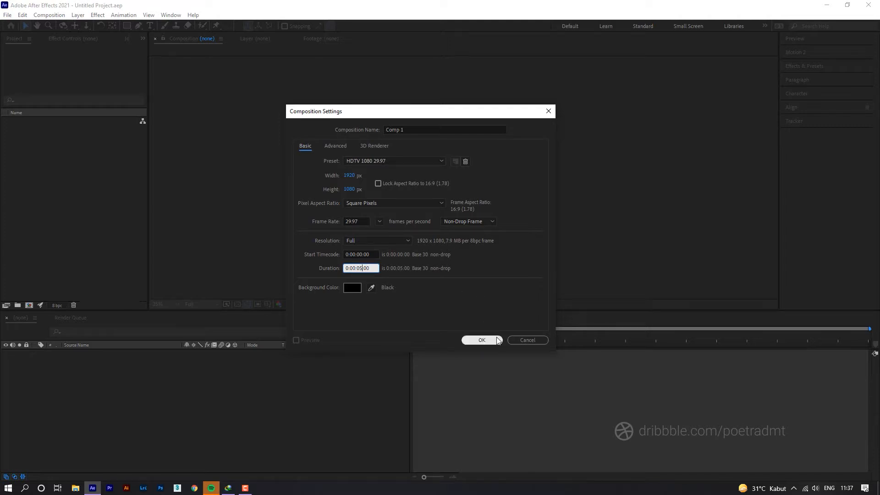
left_click(481, 340)
Add a dark gray 1D1D1D solid layer at the full 1920 x 1080 composition size as the background.
right_click(115, 389)
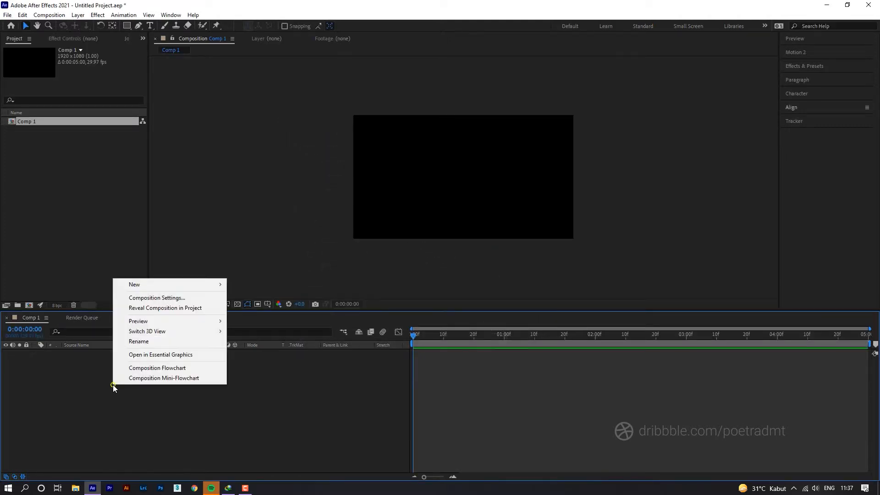
left_click(155, 285)
left_click(272, 307)
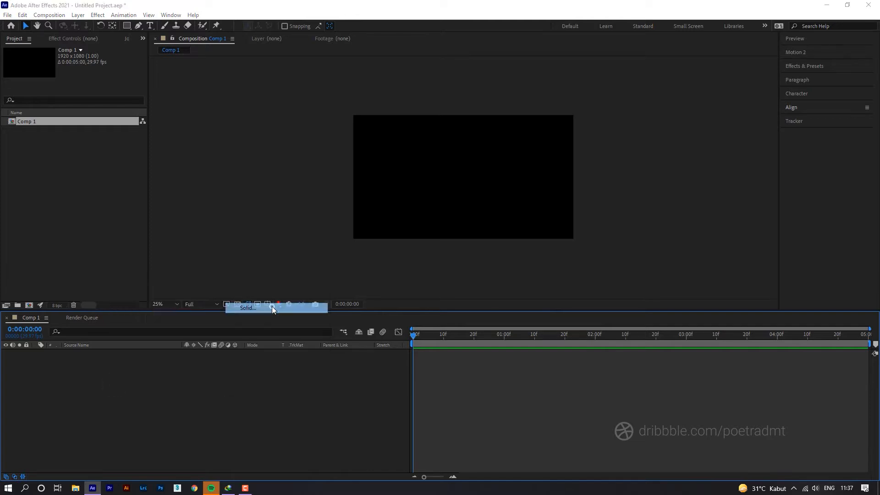
left_click(428, 253)
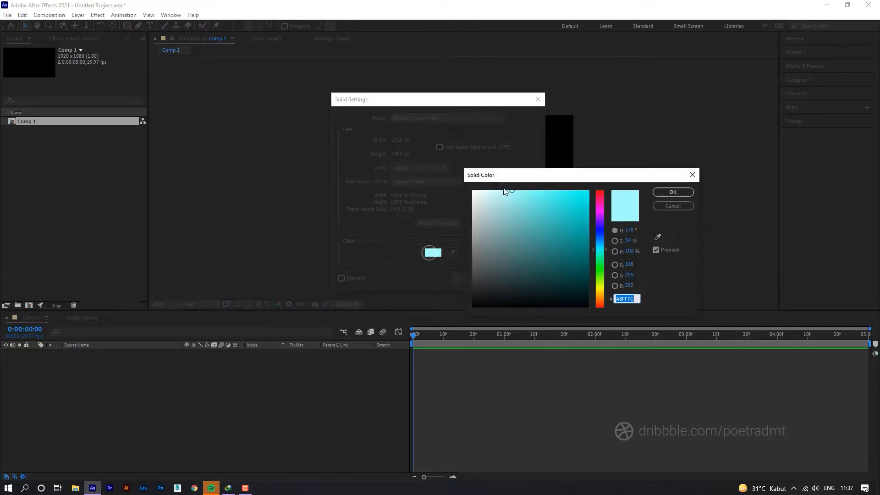
mouse_move(504, 177)
left_mouse_down()
mouse_move(347, 192)
mouse_move(202, 280)
mouse_move(160, 343)
mouse_move(153, 398)
left_mouse_up()
left_click(183, 307)
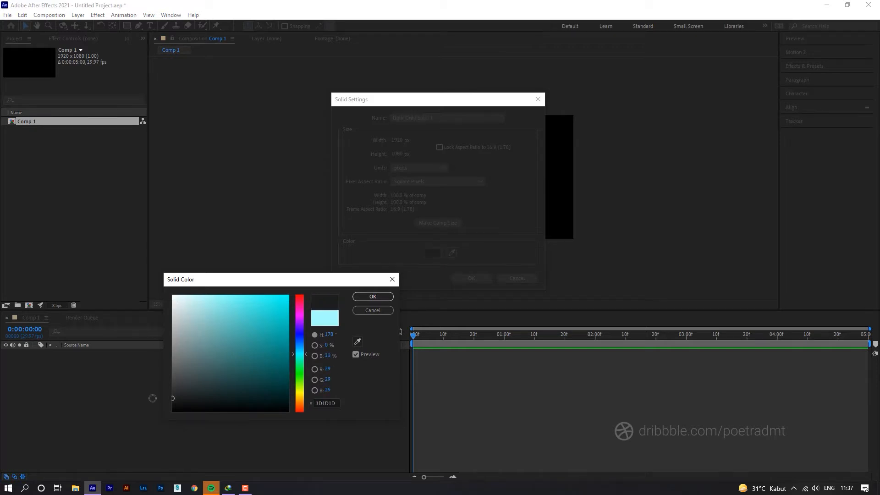
left_click(361, 297)
left_click(472, 278)
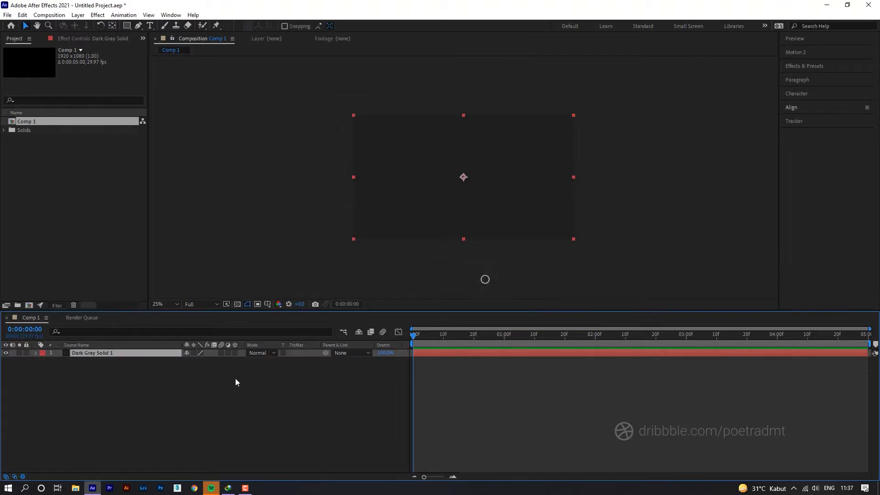
Give the composition viewer more height and set its magnification to Fit up to 100%.
left_click(203, 433)
left_click_drag(274, 312, 274, 374)
left_click(166, 368)
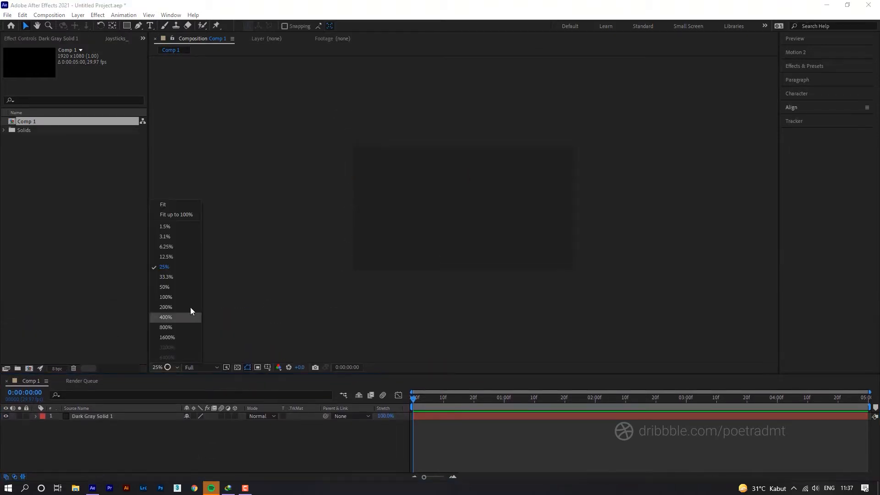
left_click(180, 218)
Lock the dark gray solid layer in the timeline.
right_click(169, 444)
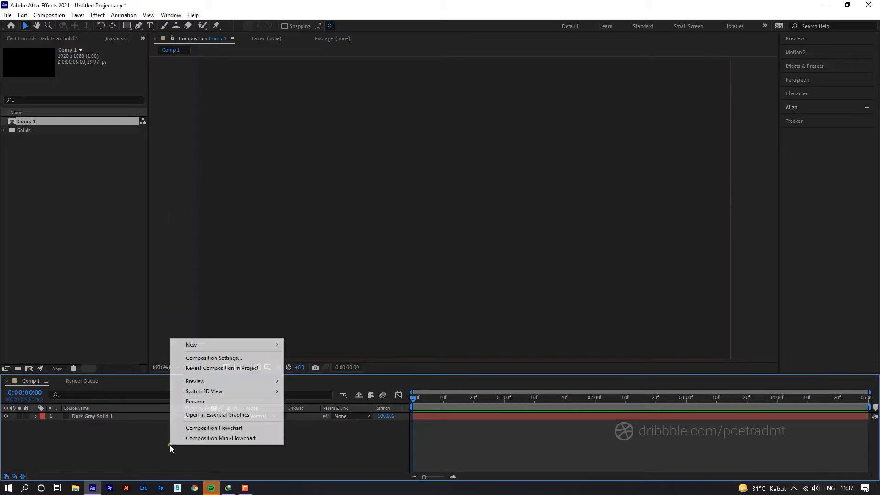
left_click(138, 441)
left_click(26, 415)
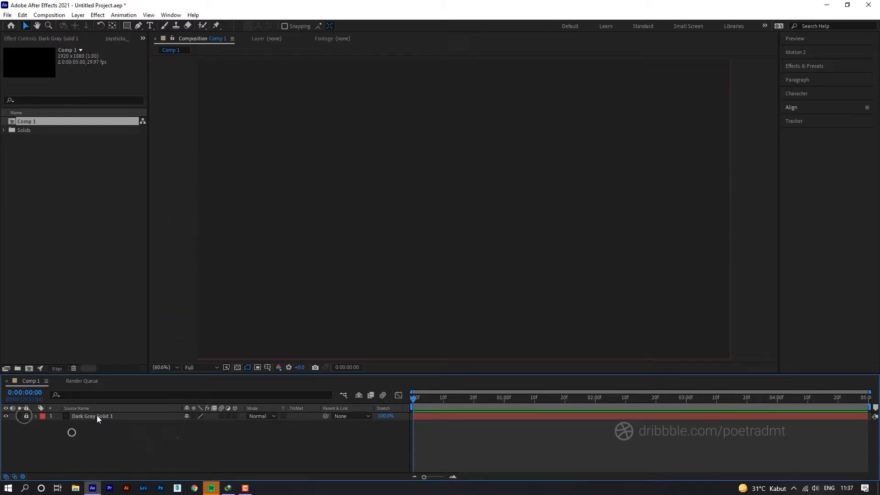
right_click(105, 436)
Draw a perfect circle near the middle of the composition with the Ellipse tool as a new shape layer.
left_click(128, 25)
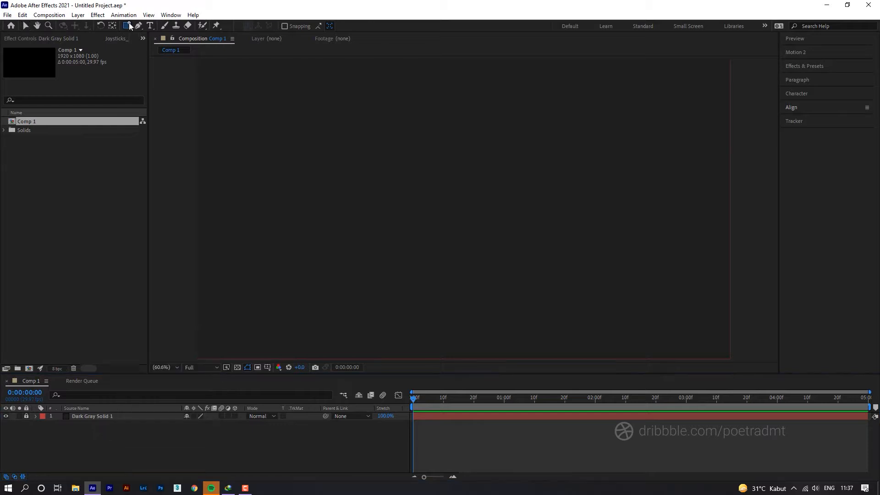
left_click(128, 26)
left_click(163, 45)
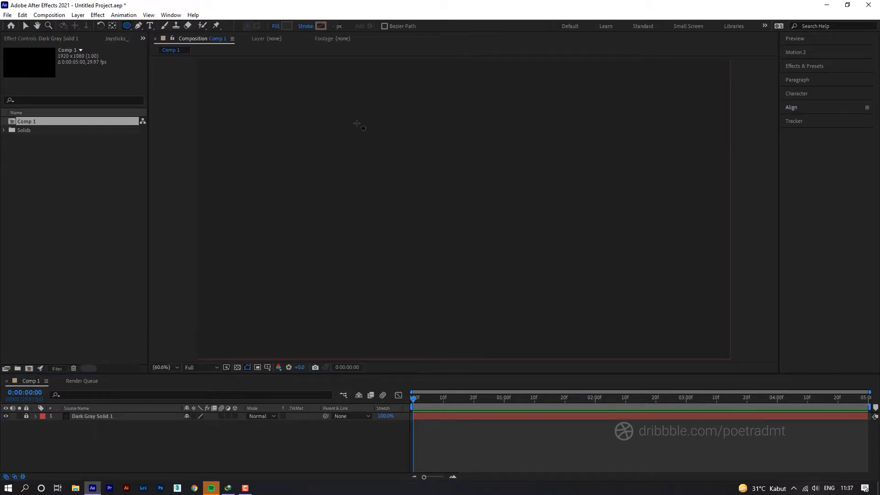
left_click_drag(388, 145, 515, 271)
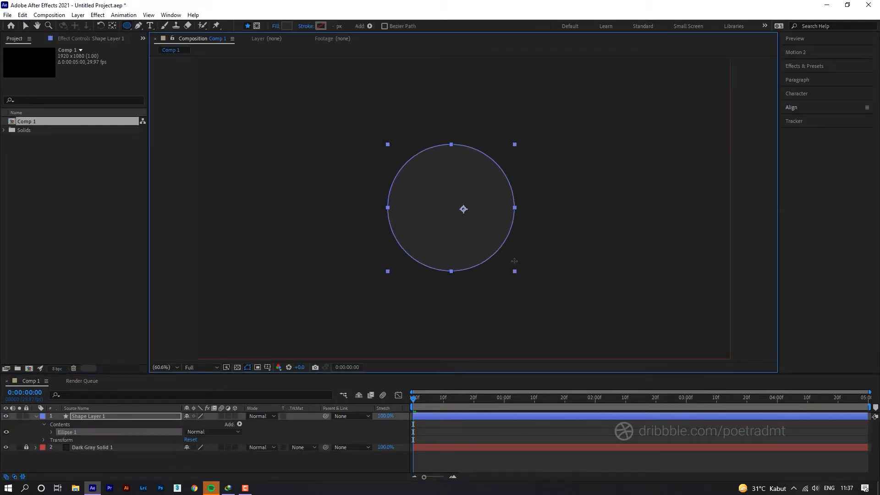
Align the circle's layer to the composition's horizontal and vertical center.
left_click(26, 25)
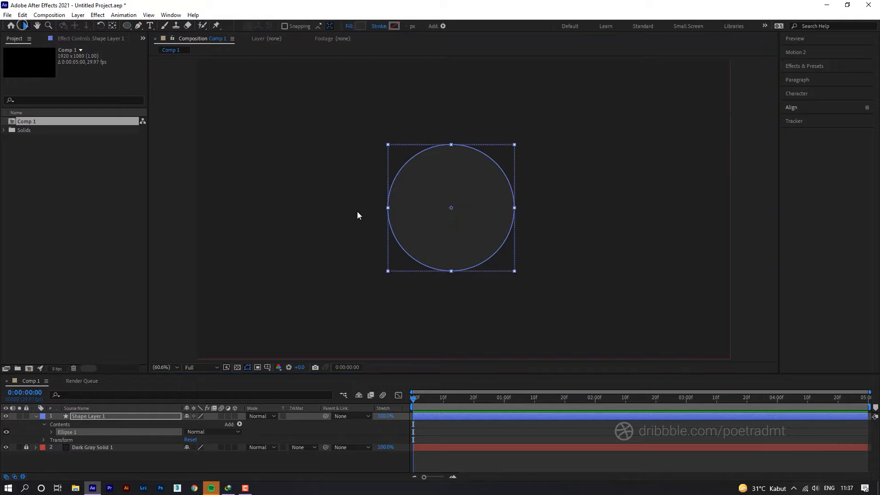
left_click(181, 188)
left_click(462, 188)
left_click_drag(462, 188, 475, 188)
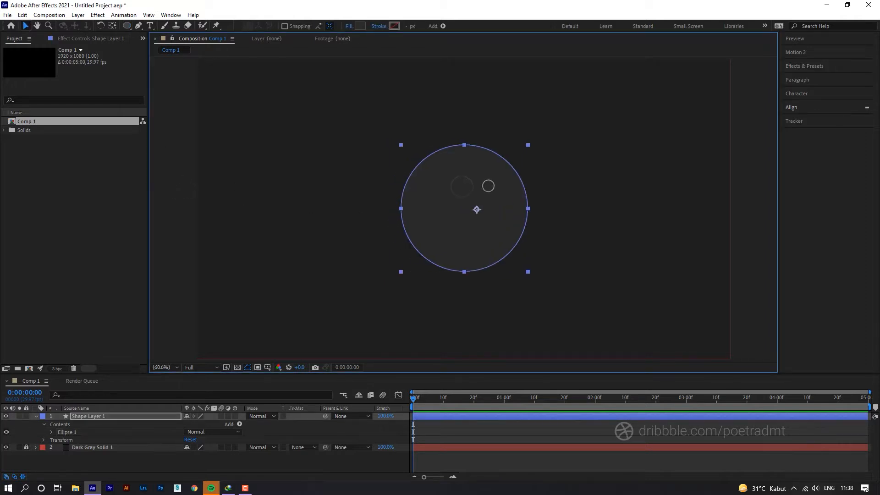
left_click(830, 107)
left_click(803, 130)
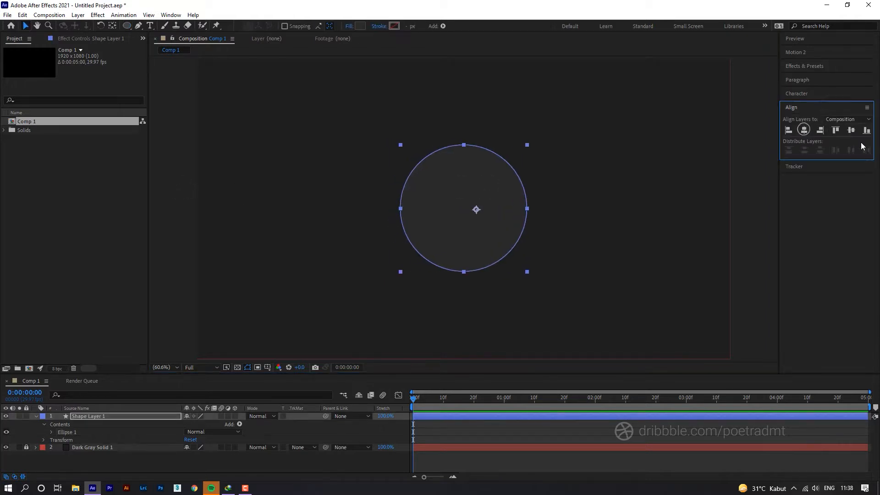
left_click(851, 130)
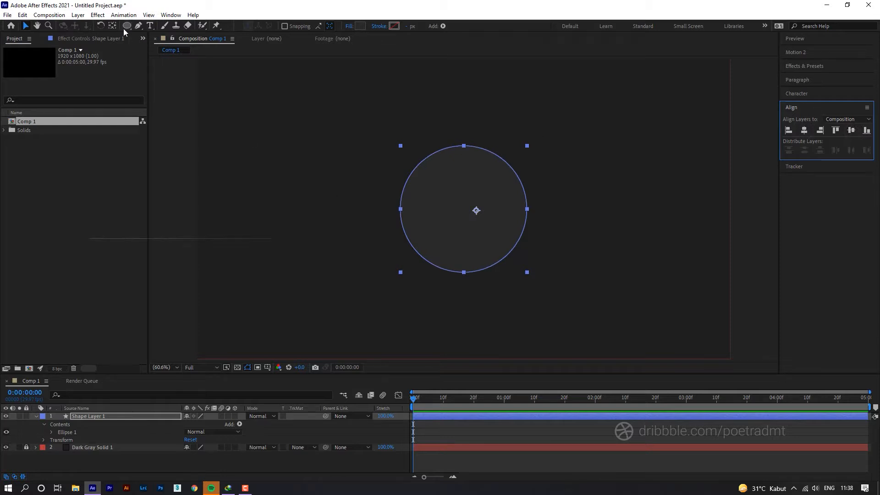
Move the shape layer's anchor point to the center of the circle.
key("y")
left_click_drag(477, 211, 464, 209)
left_click(80, 417)
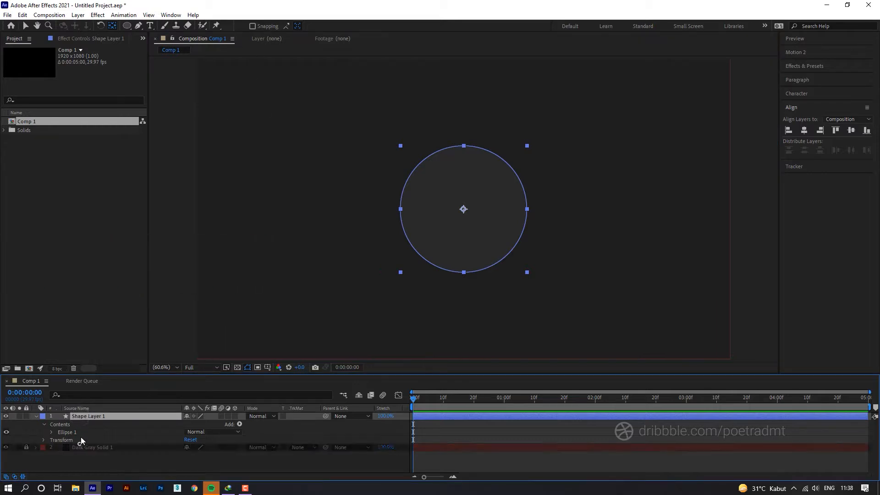
left_click(83, 415)
left_click(186, 140)
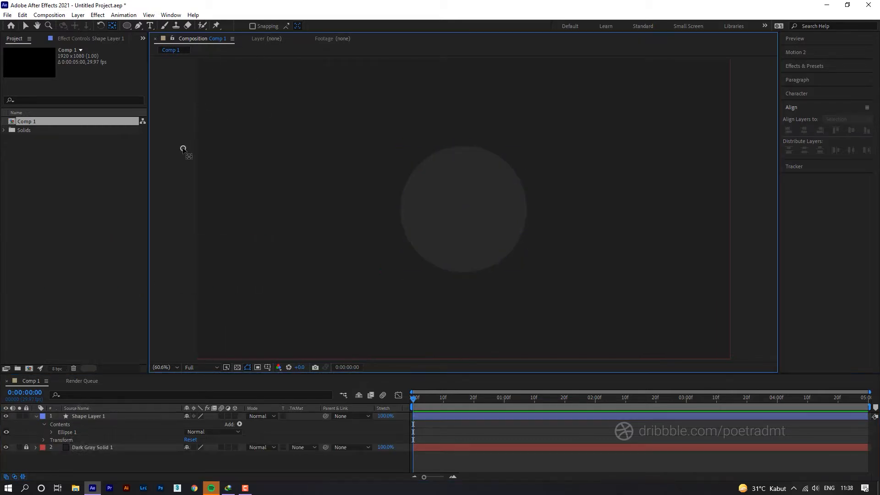
Set the circle's fill to None.
key("v")
left_click(425, 176)
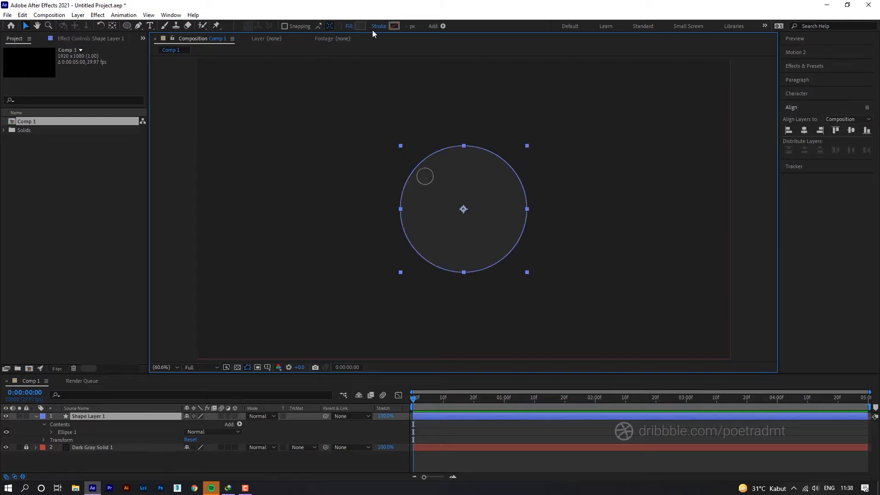
left_click(356, 27)
left_click(393, 219)
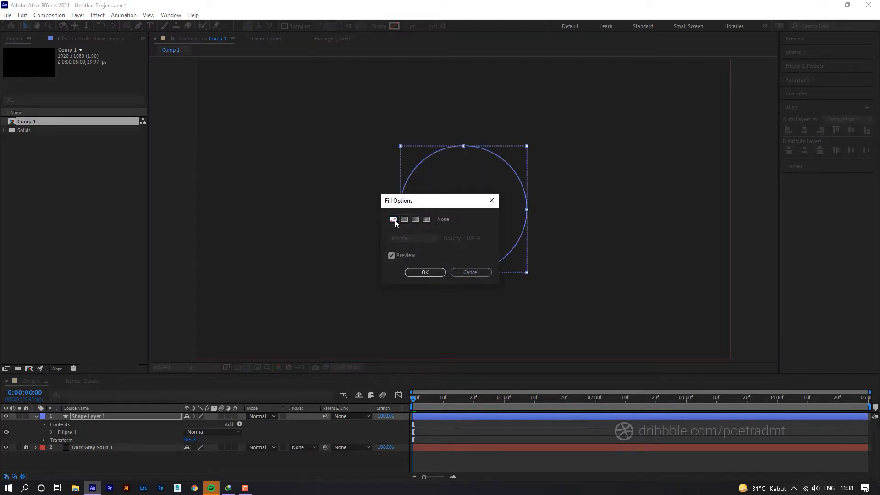
left_click(424, 273)
Set the circle's stroke type to Linear Gradient.
left_click(395, 26)
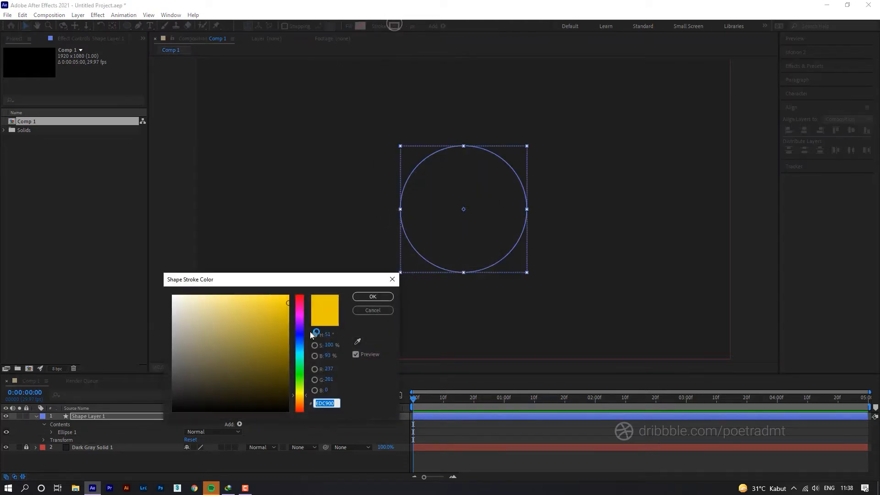
left_click(361, 311)
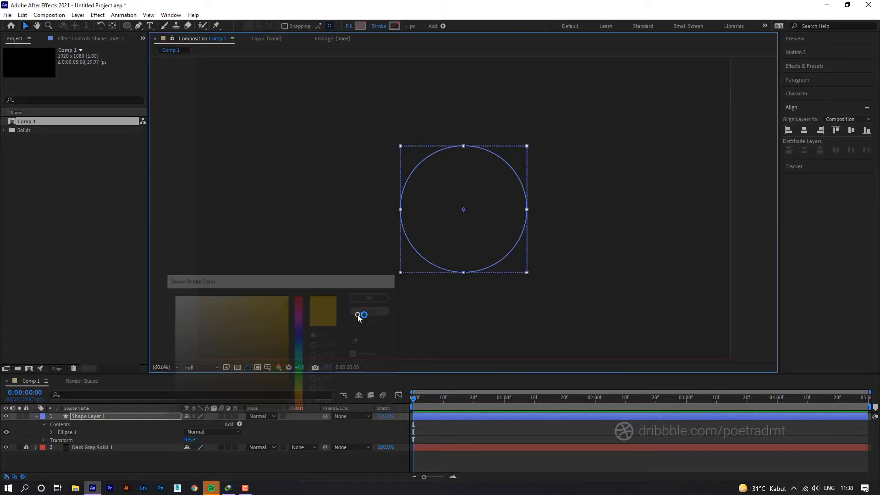
left_click(379, 27)
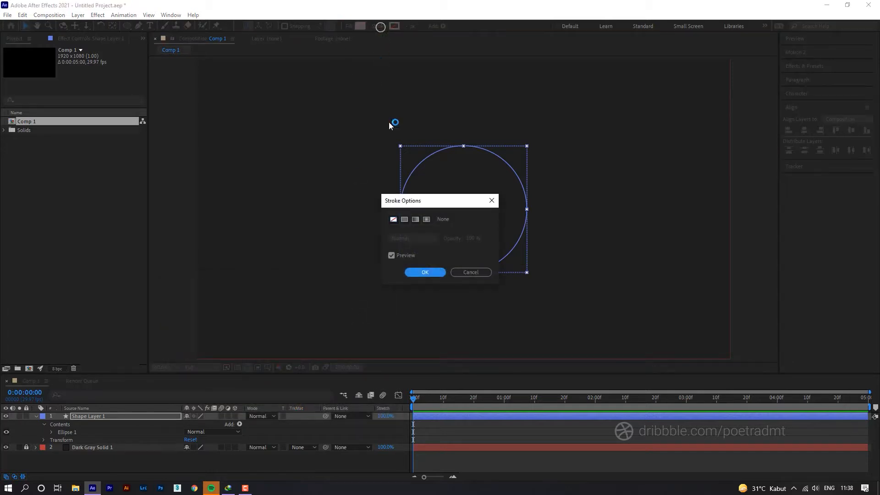
left_click(412, 222)
left_click(416, 272)
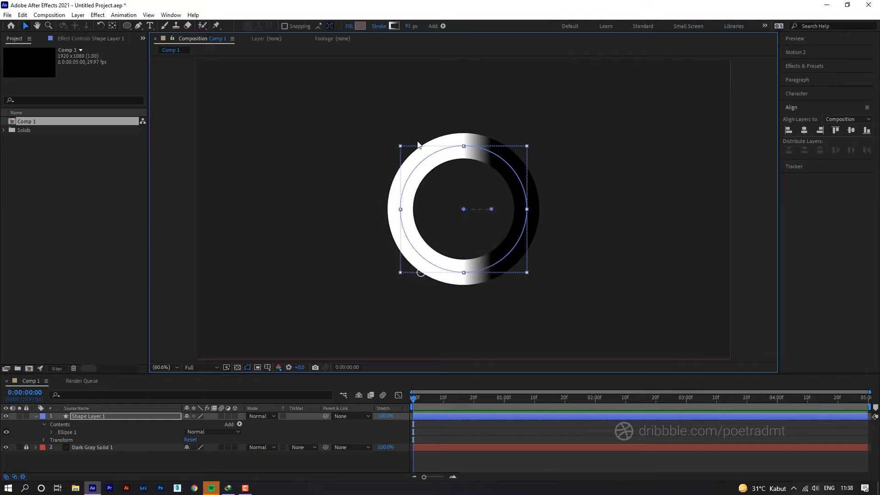
Set the first color stop of the circle's stroke gradient to bright cyan 37F8FF.
left_click(394, 26)
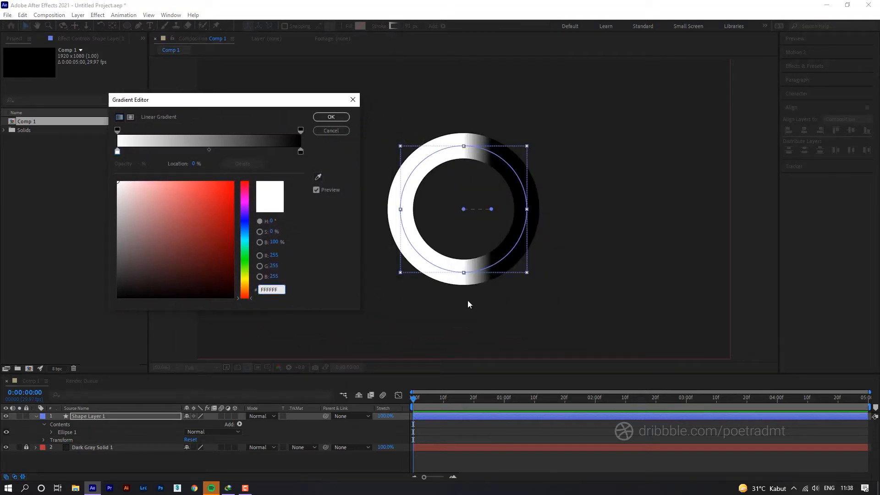
left_click(462, 293)
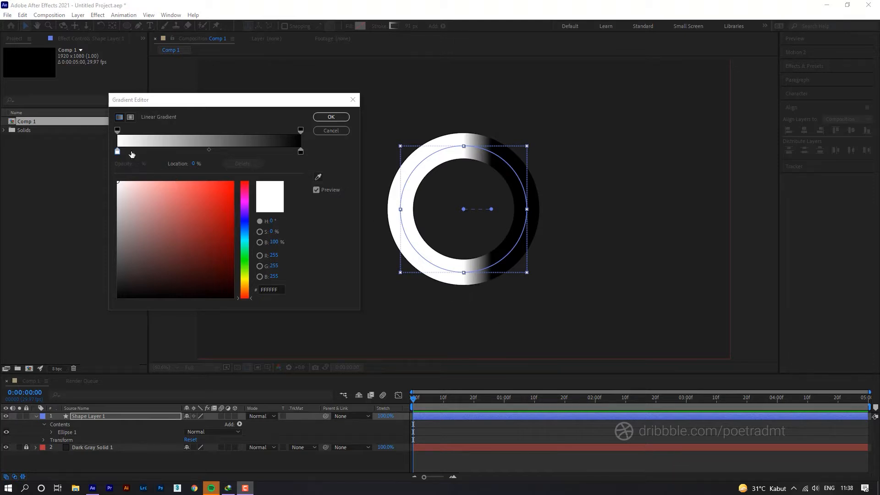
left_click_drag(244, 231, 245, 239)
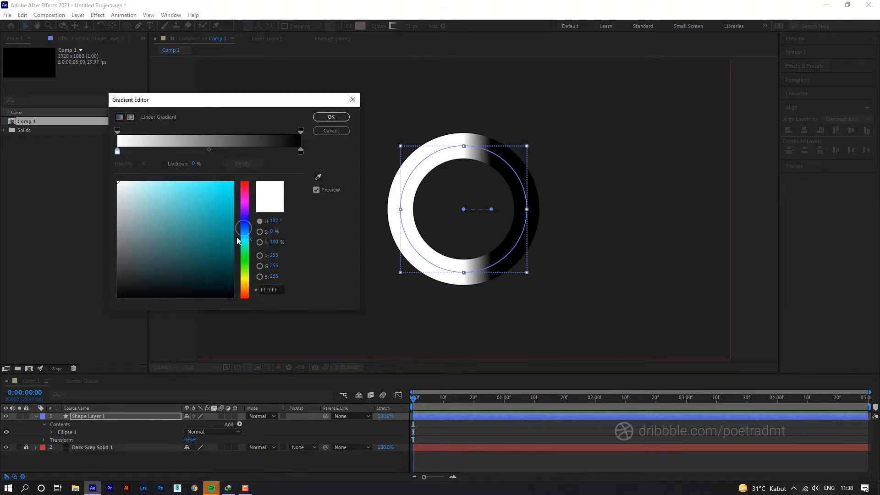
left_click(213, 228)
left_click_drag(213, 178, 208, 175)
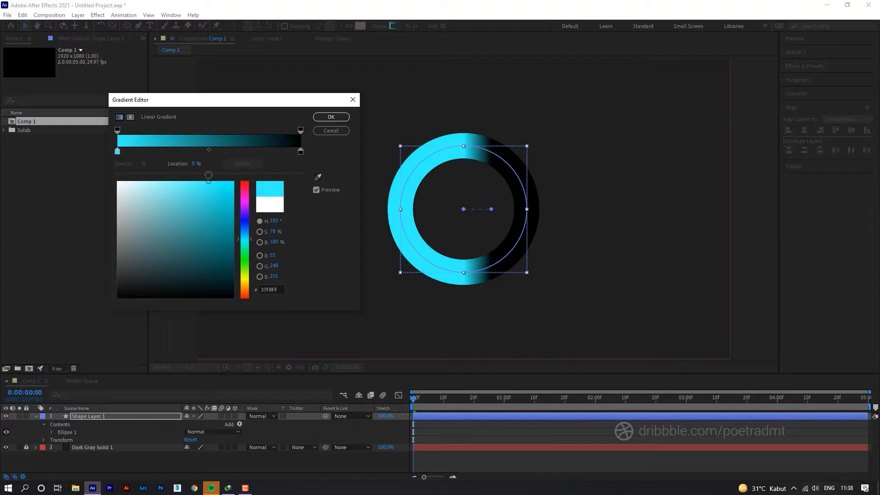
Set the gradient's end color stop to dark blue 1886A2 and its midpoint location to about 46.8%.
left_click(300, 152)
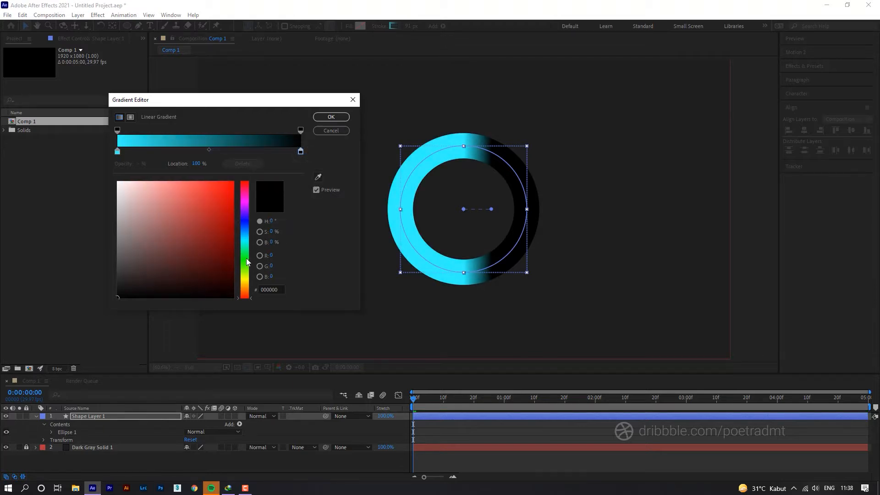
mouse_move(247, 261)
left_mouse_down()
mouse_move(244, 236)
mouse_move(216, 225)
left_mouse_up()
left_click(212, 223)
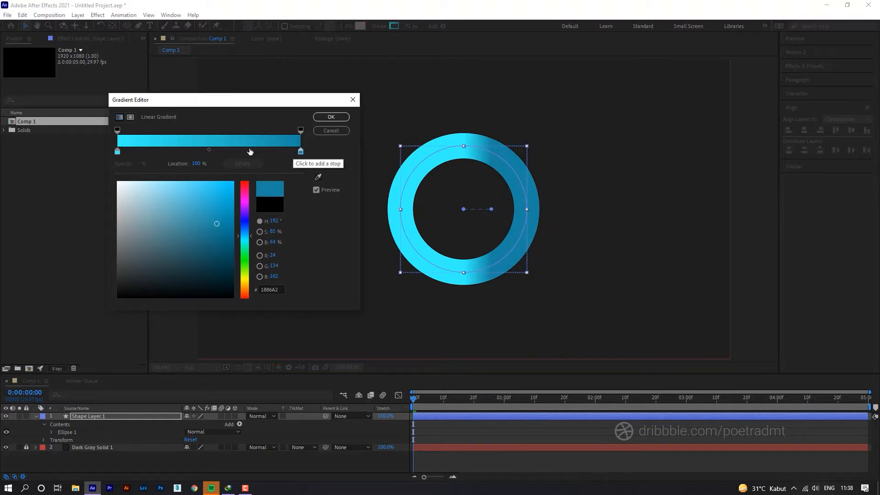
left_click_drag(210, 150, 207, 149)
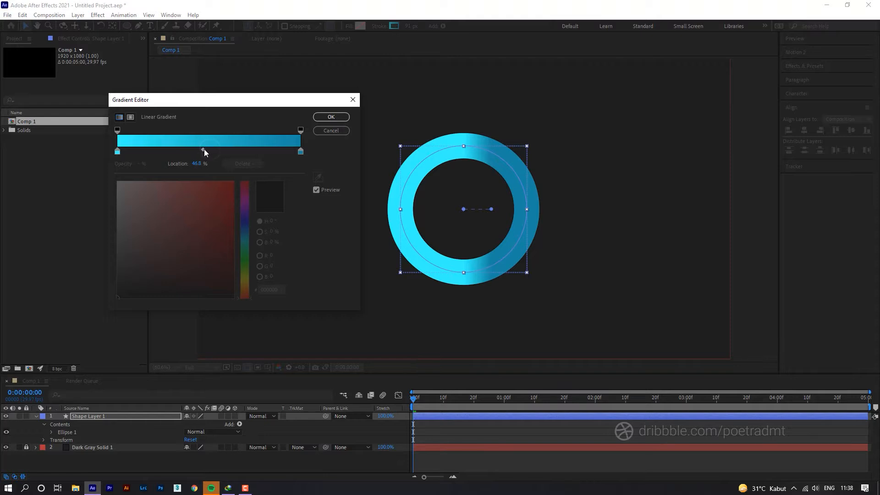
left_click(317, 117)
Stretch the ring's stroke gradient diagonally from its upper-left edge to its lower-right edge.
left_click_drag(435, 209, 415, 208)
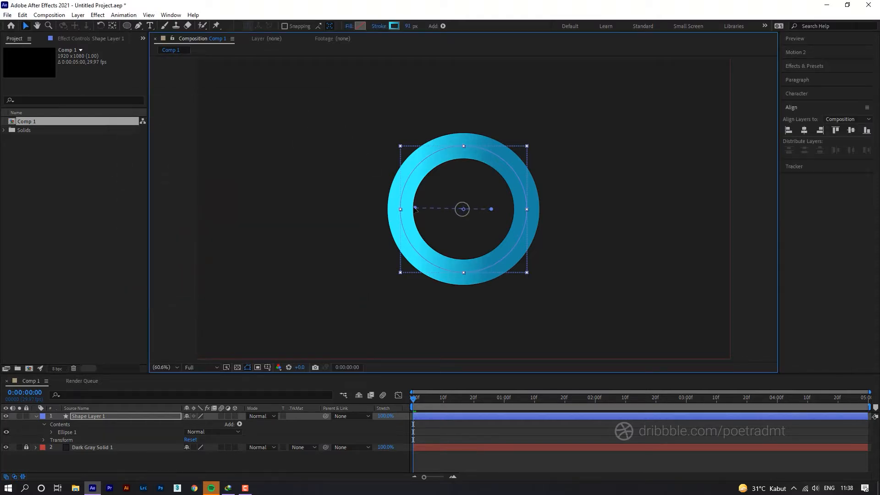
left_click_drag(491, 208, 524, 236)
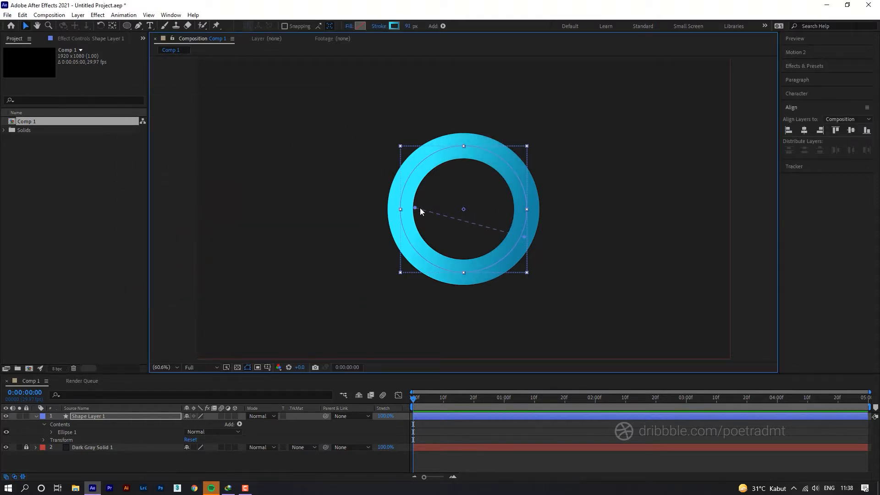
left_click_drag(416, 208, 402, 185)
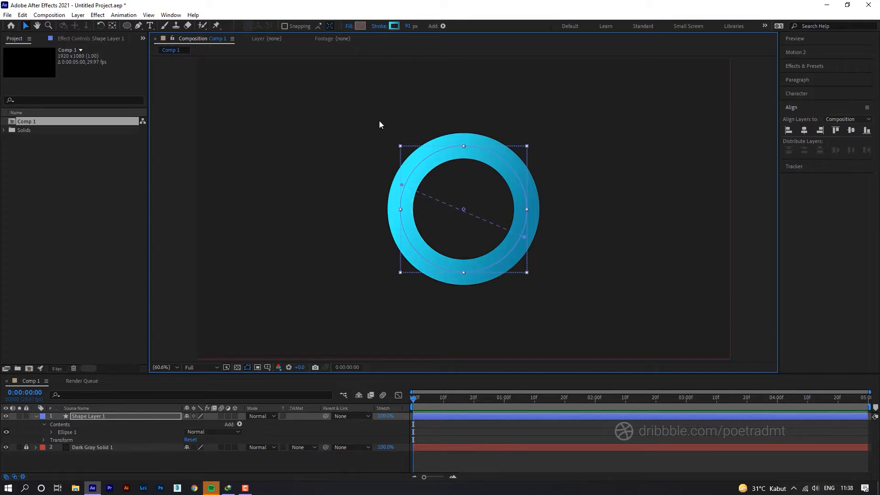
Set the ring's stroke width to 50 px.
left_click_drag(411, 27, 396, 26)
left_click(405, 26)
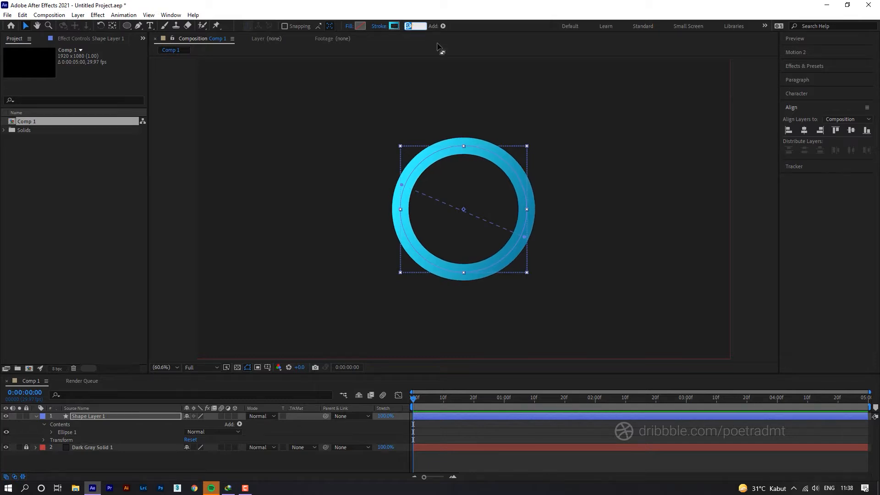
type("50")
key("Return")
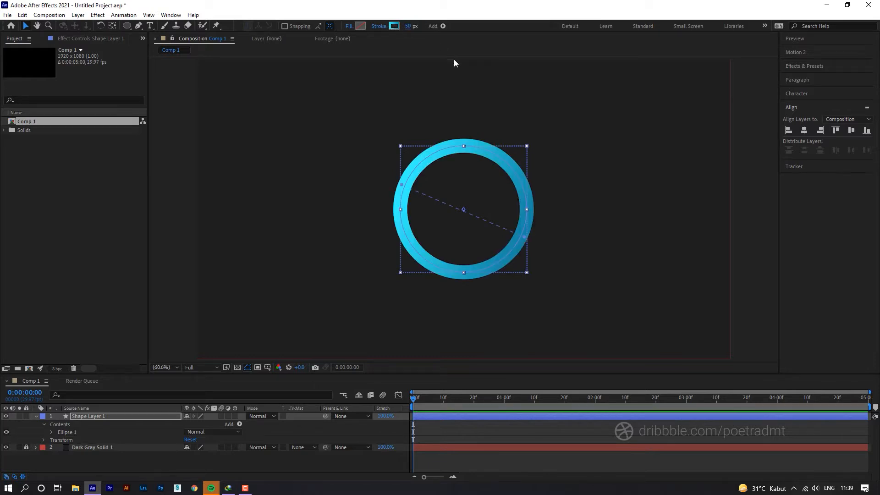
left_click(164, 459)
right_click(109, 415)
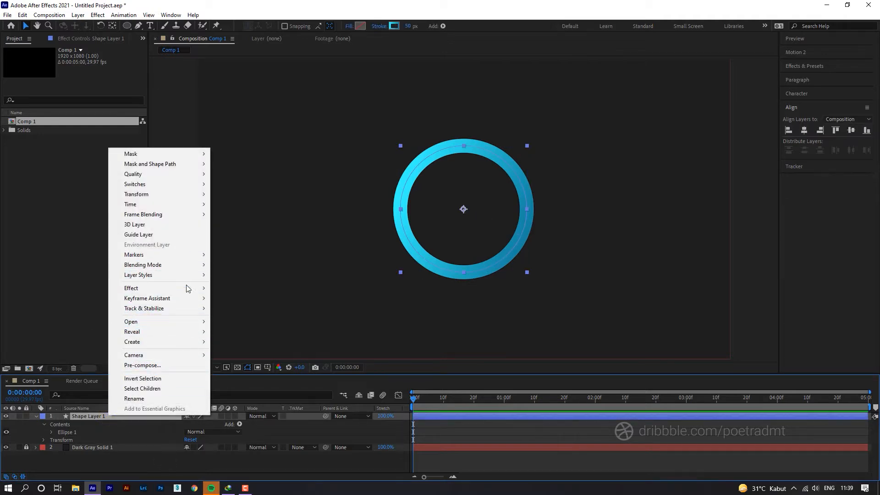
left_click(94, 301)
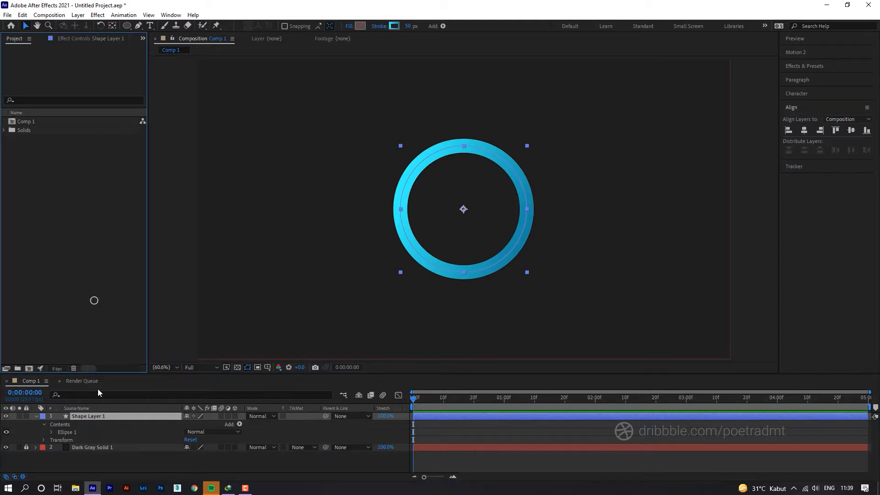
left_click(93, 461)
left_click(93, 416)
right_click(93, 416)
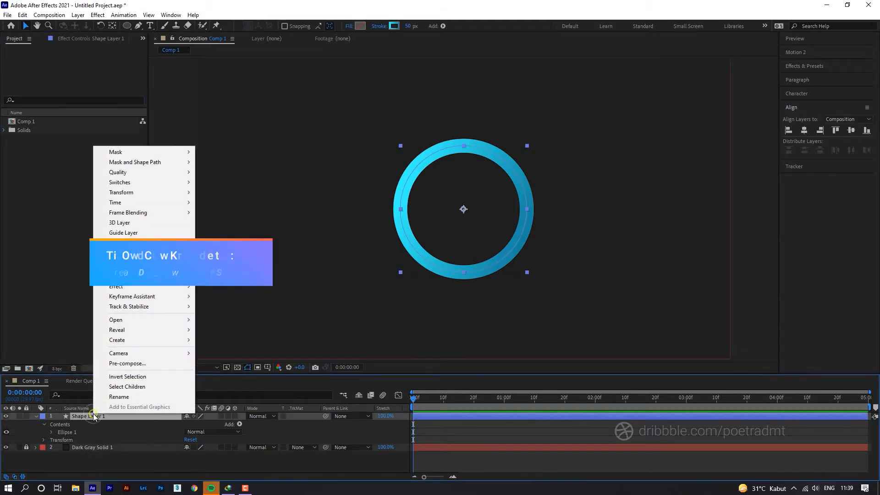
left_click(88, 463)
left_click(91, 416)
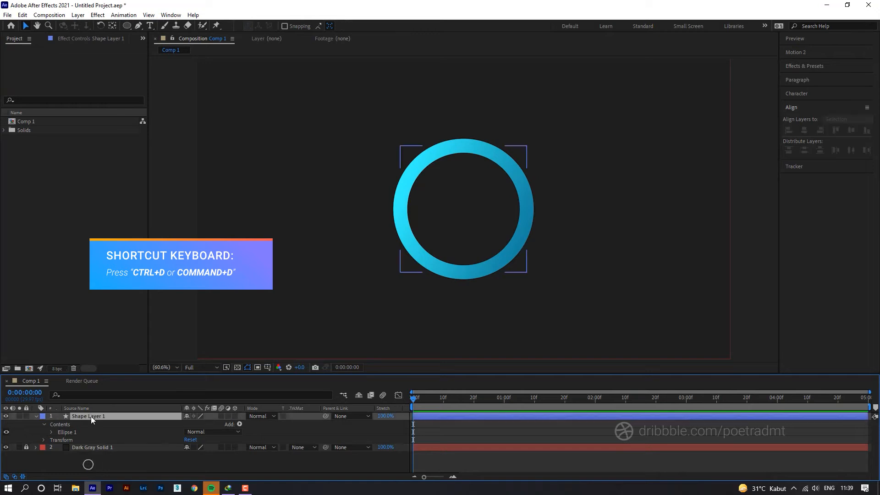
key("ctrl+d")
left_click(92, 422)
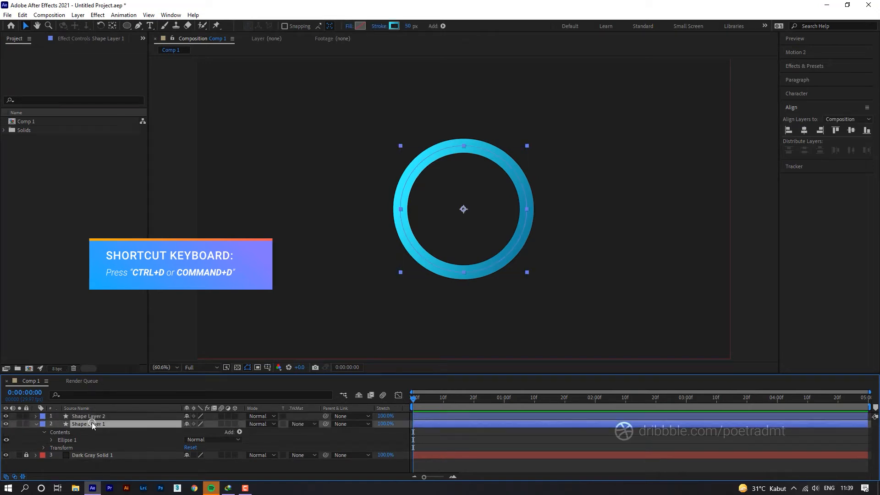
left_click(93, 416)
left_click(77, 15)
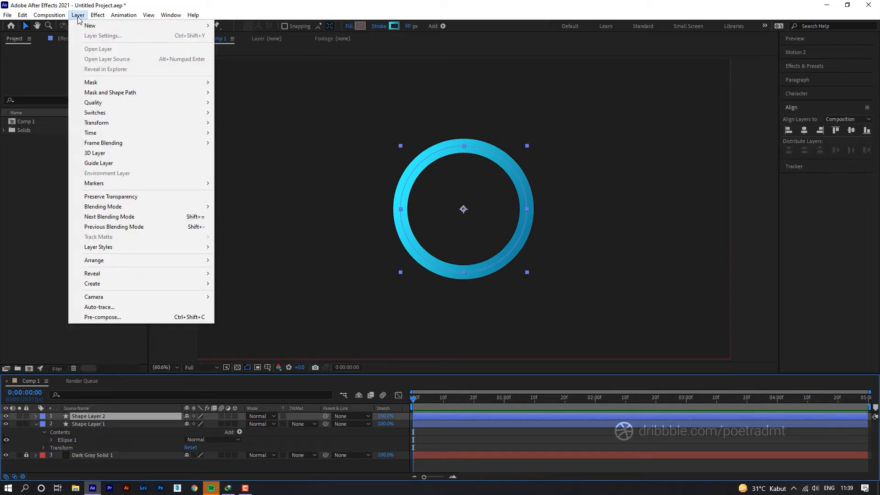
mouse_move(60, 16)
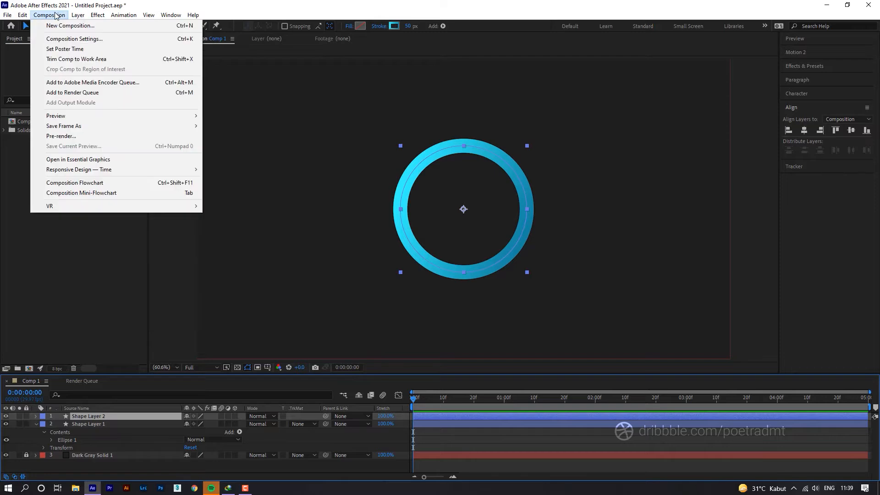
mouse_move(90, 17)
mouse_move(22, 16)
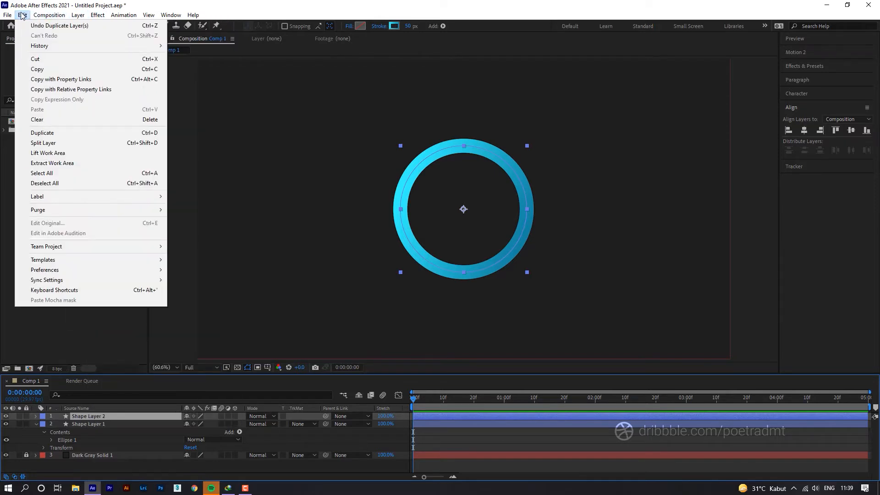
left_click(98, 338)
left_click(105, 424)
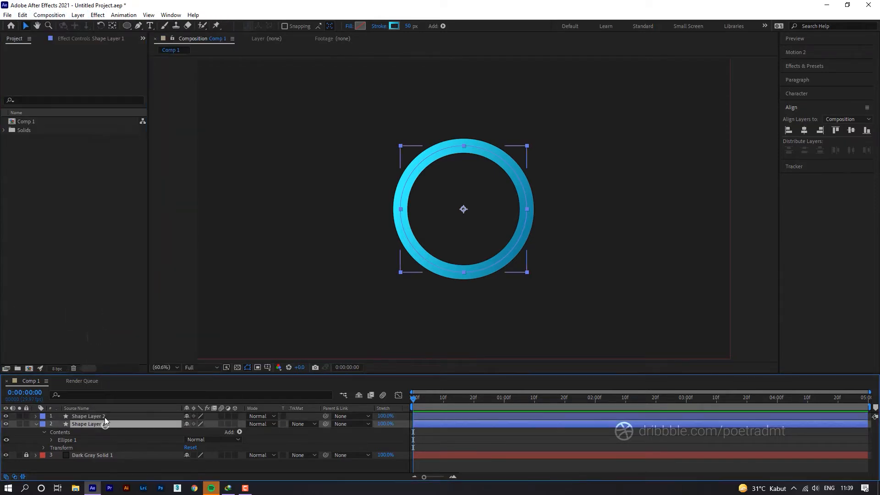
left_click(105, 416)
key("Delete")
Duplicate Shape Layer 1 and hide the upper copy, leaving the original layer selected.
left_click(104, 417)
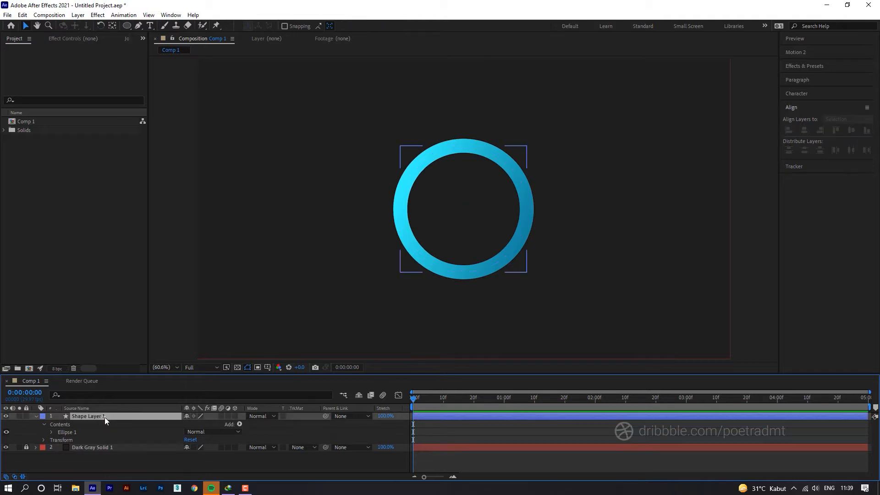
left_click(22, 15)
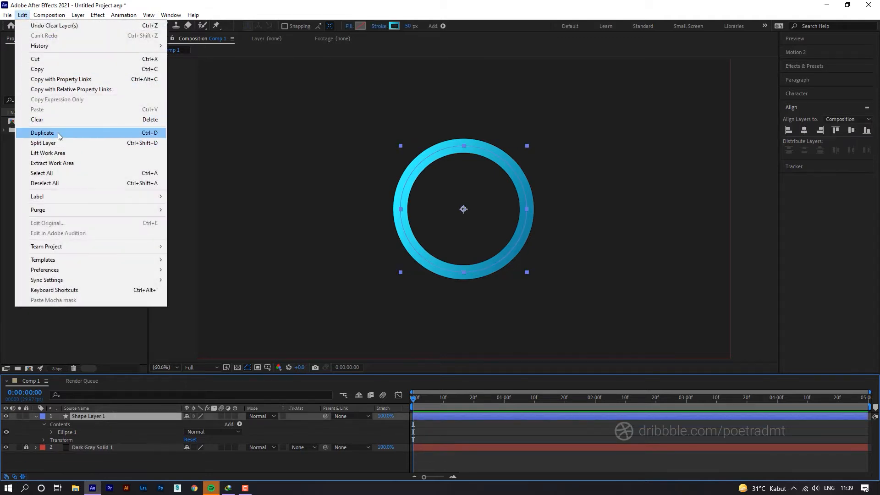
left_click(80, 132)
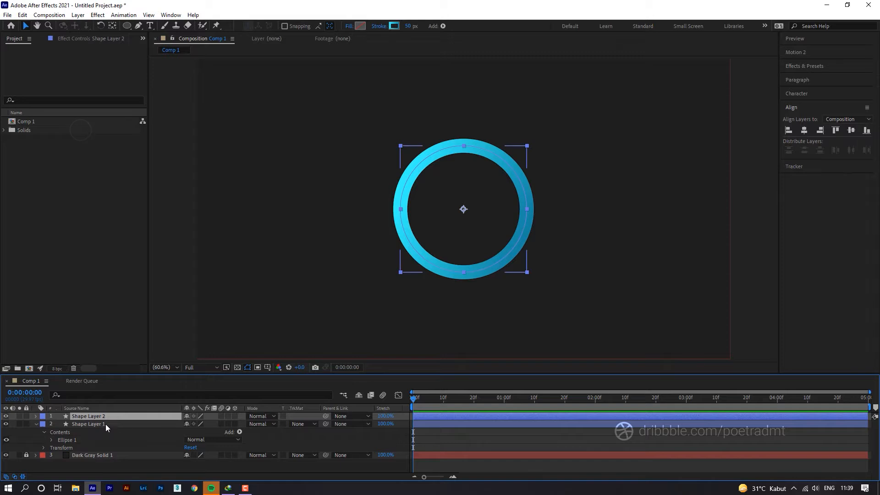
left_click(103, 423)
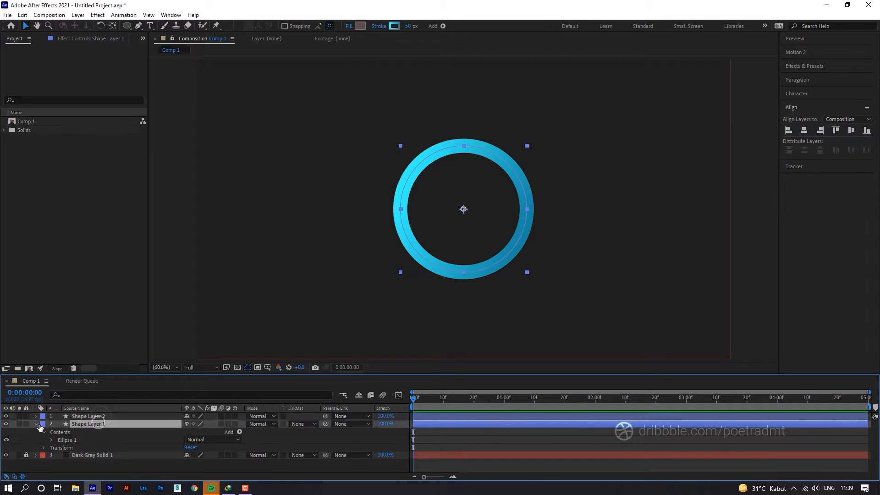
left_click(6, 416)
Set the stroke width of the original ring in Shape Layer 1 to 55 px.
left_click(408, 25)
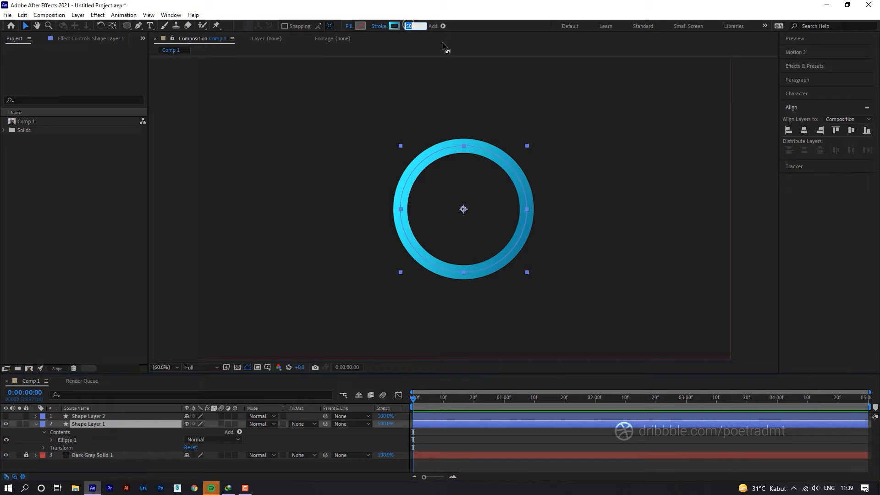
type("52")
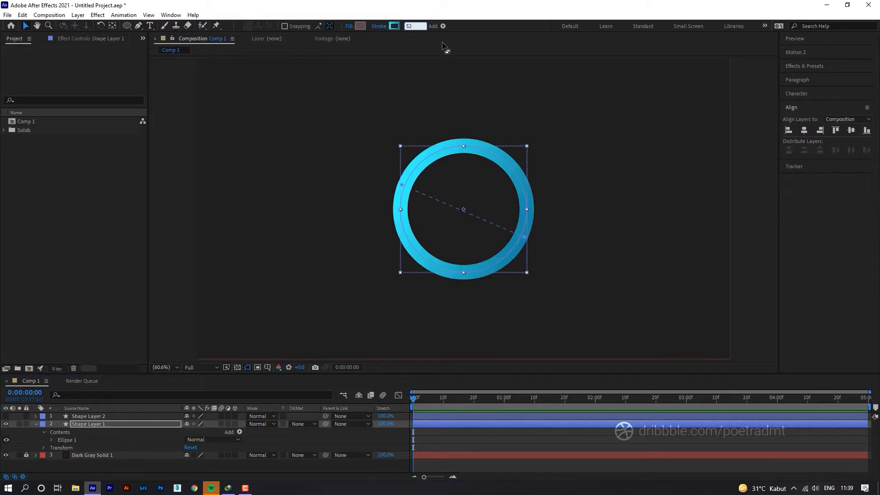
type("55")
key("Return")
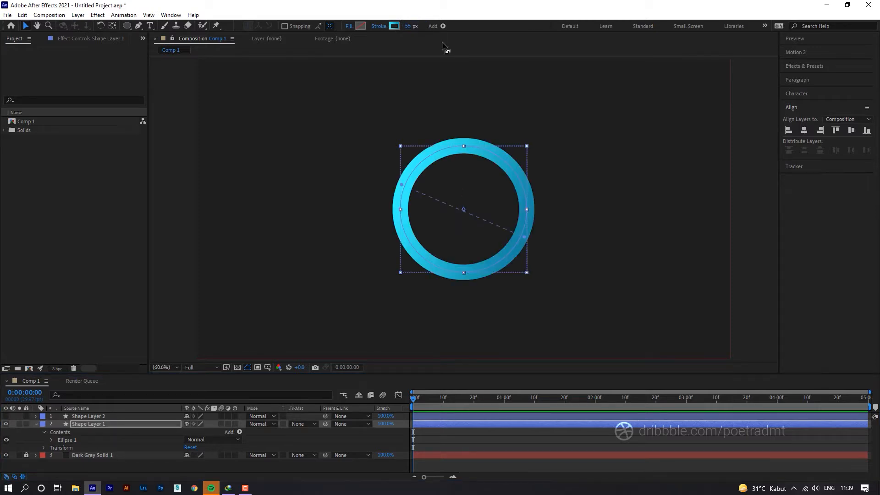
Recolor the original ring's stroke gradient with dark gray 171717 at the start and near-black 030404 at the end.
left_click(393, 24)
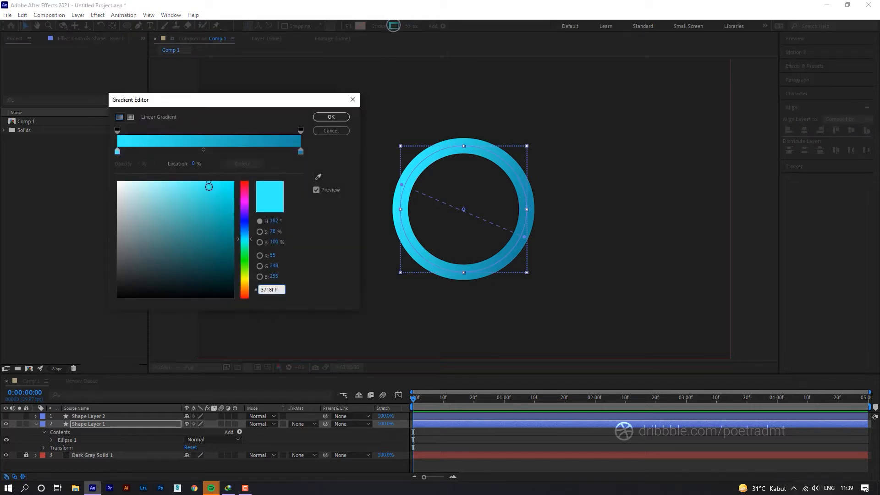
left_click(160, 269)
left_click_drag(160, 269, 118, 287)
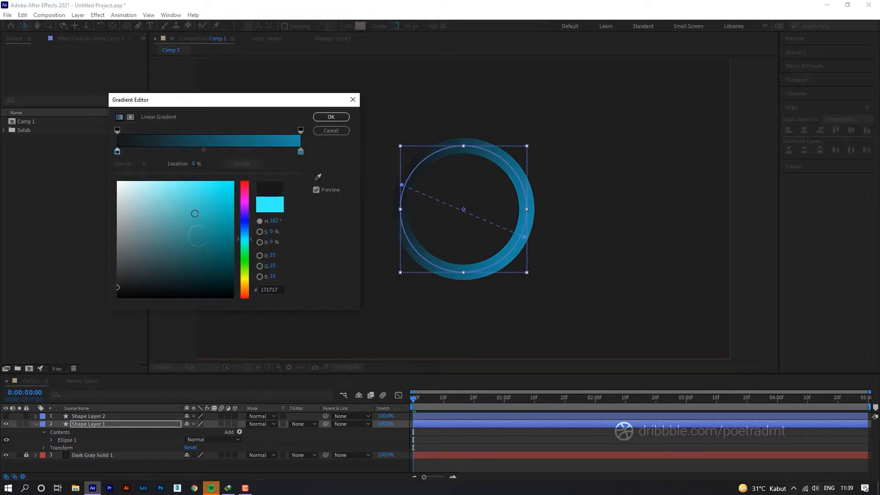
left_click(301, 151)
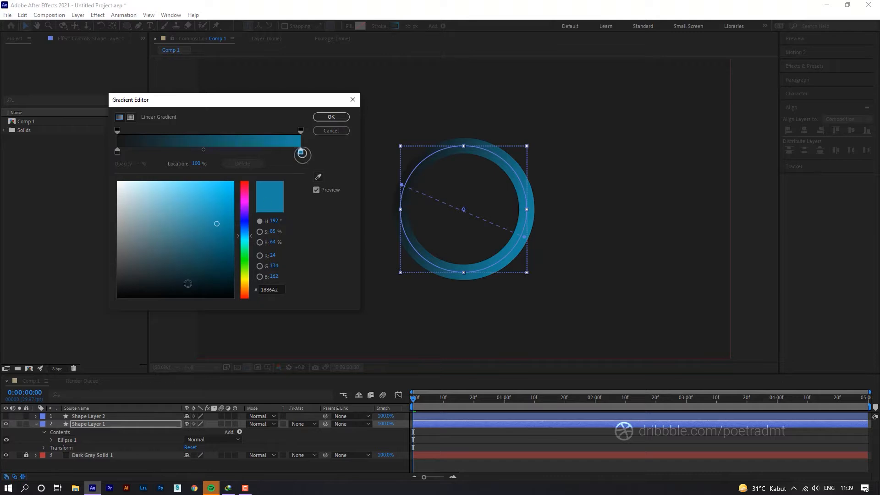
left_click_drag(188, 284, 152, 292)
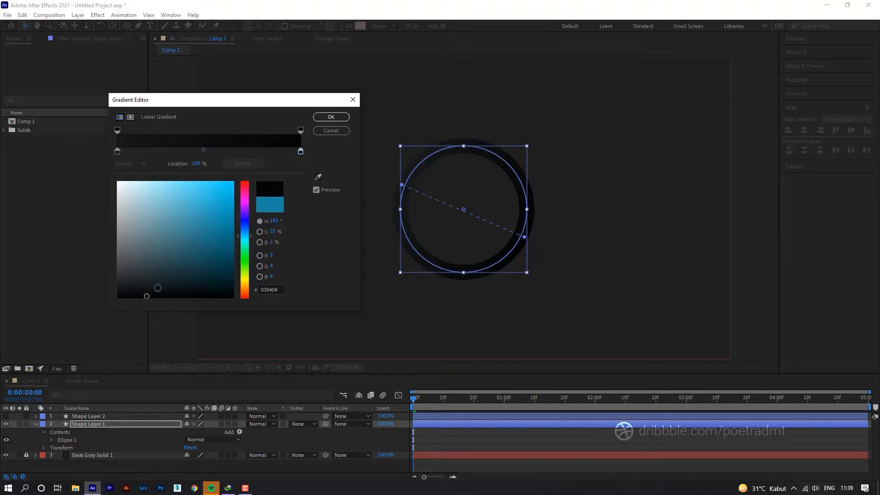
left_click(331, 117)
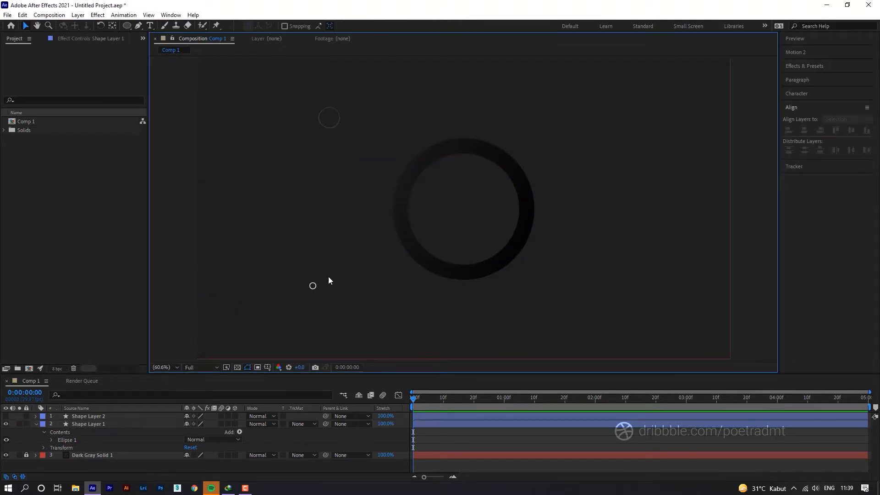
Add an Inner Shadow layer style to the dark ring in Shape Layer 1.
left_click(399, 228)
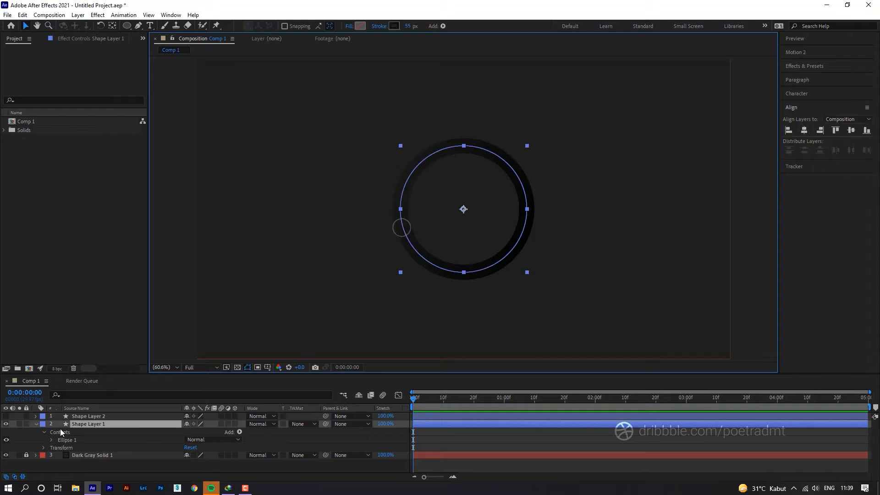
left_click(78, 15)
mouse_move(147, 248)
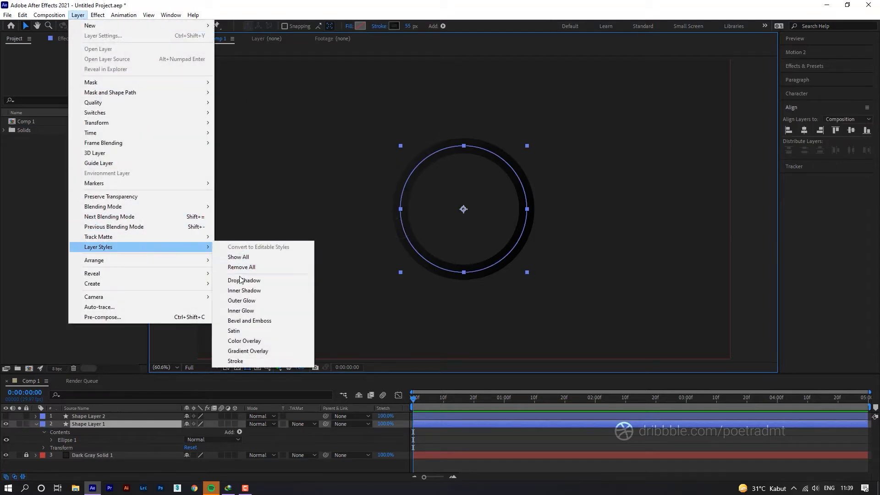
left_click(243, 290)
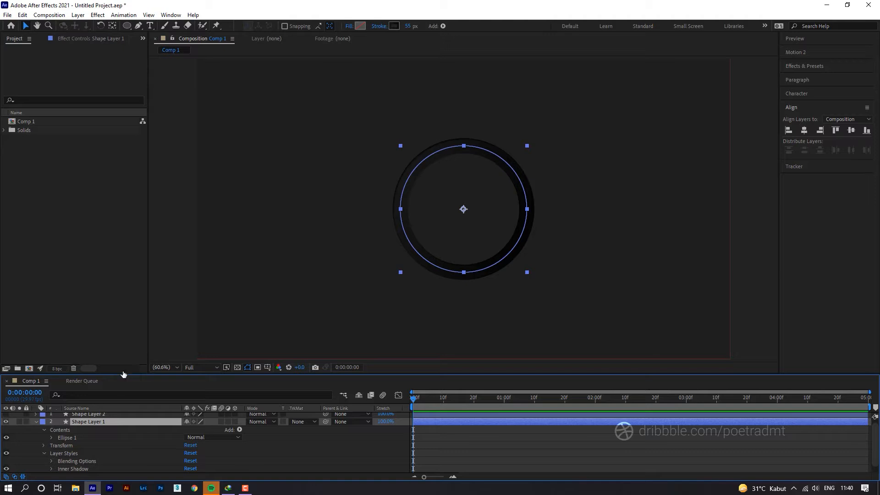
Set the dark ring's Inner Shadow size to 40 and its opacity to 77%.
left_click_drag(124, 374, 122, 332)
left_click(51, 427)
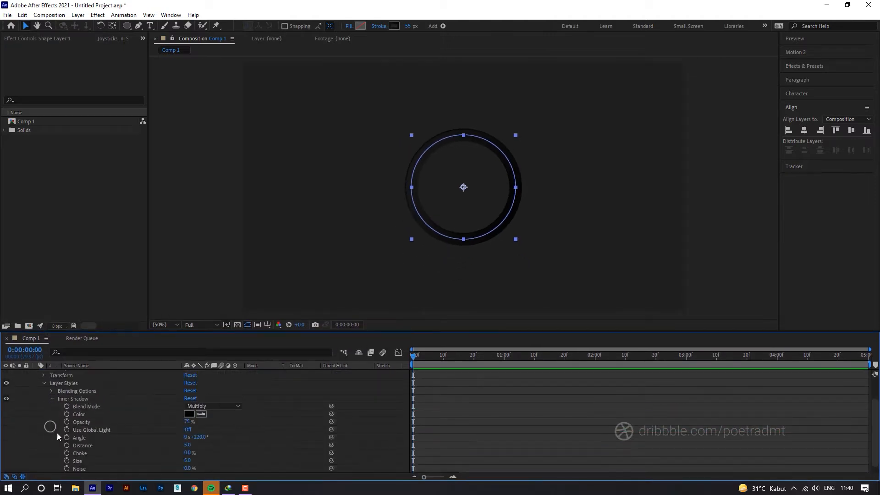
left_click_drag(188, 462, 203, 461)
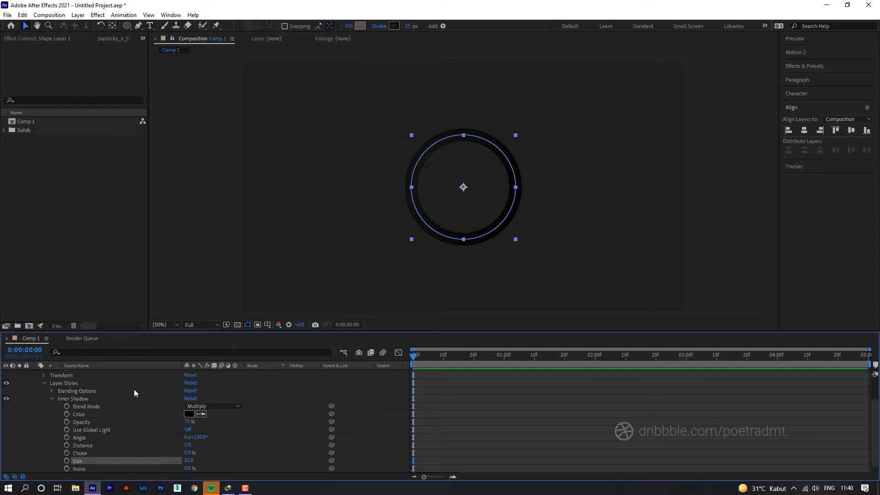
left_click_drag(188, 460, 188, 423)
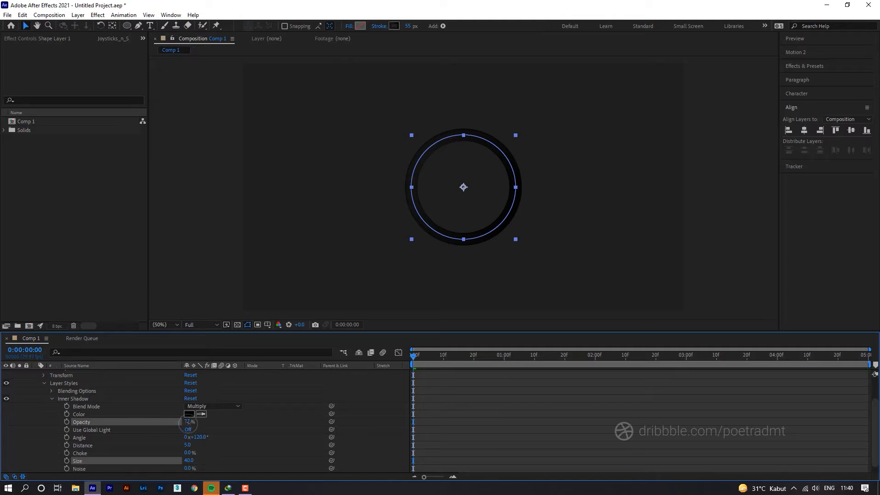
Set the dark ring's Inner Shadow color to dark gray 1A1A1A and deselect the layer.
left_click(189, 414)
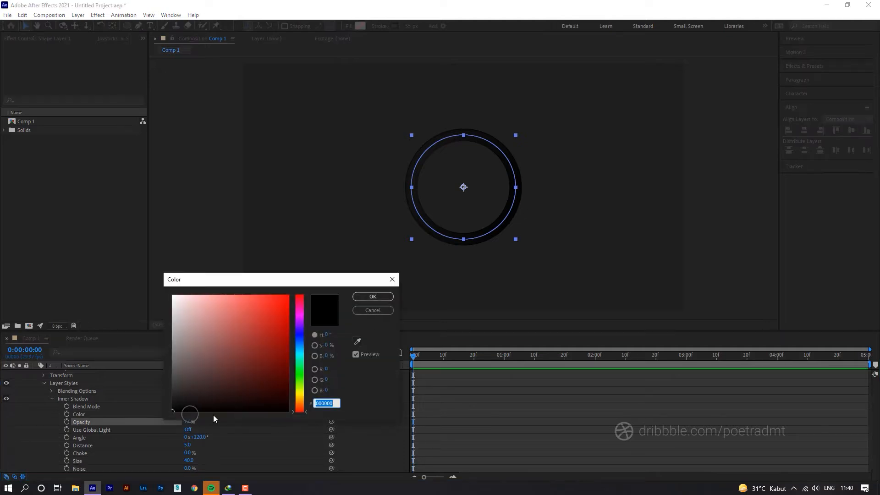
left_click_drag(181, 402, 182, 403)
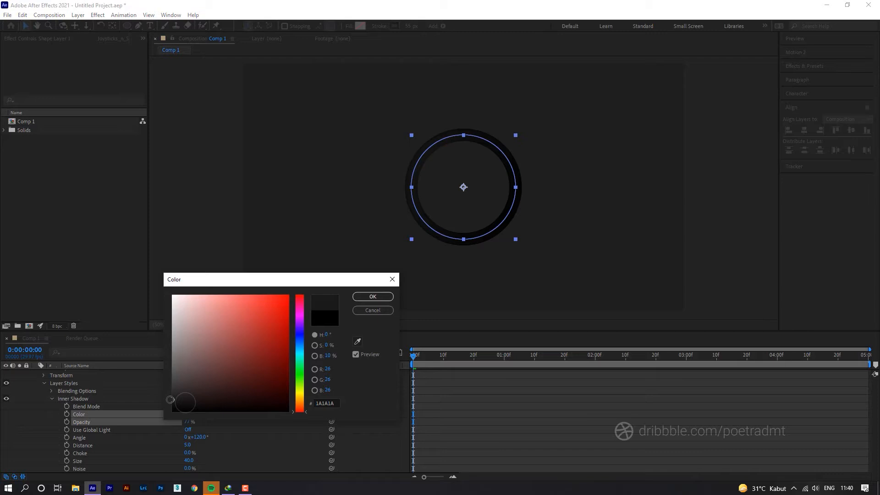
left_click(373, 297)
left_click(461, 386)
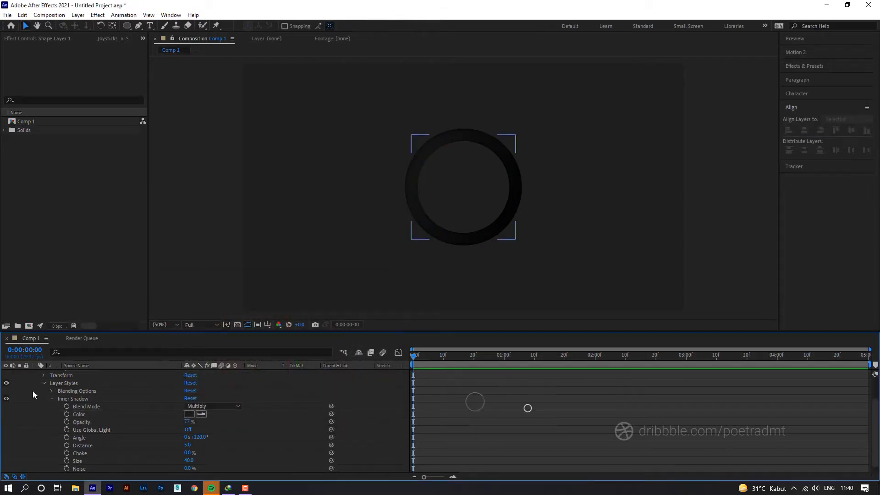
Collapse Shape Layer 1's properties and make the cyan ring in Shape Layer 2 visible again.
left_click(44, 384)
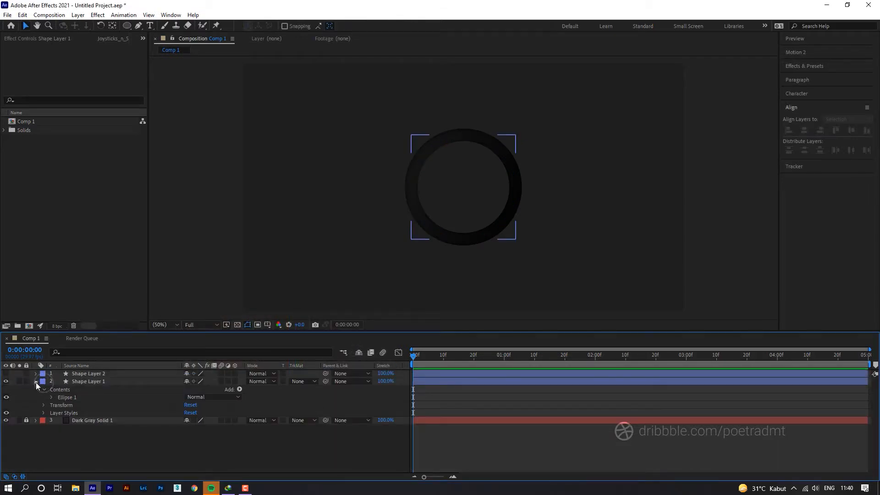
left_click(35, 381)
left_click_drag(5, 379, 5, 372)
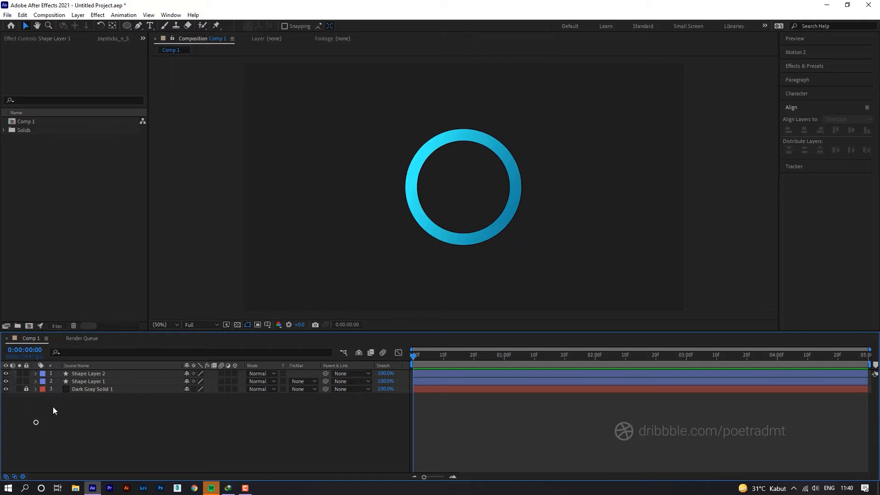
Reduce the cyan ring's stroke width in Shape Layer 2 to 32 px and deselect the layer.
left_click(72, 373)
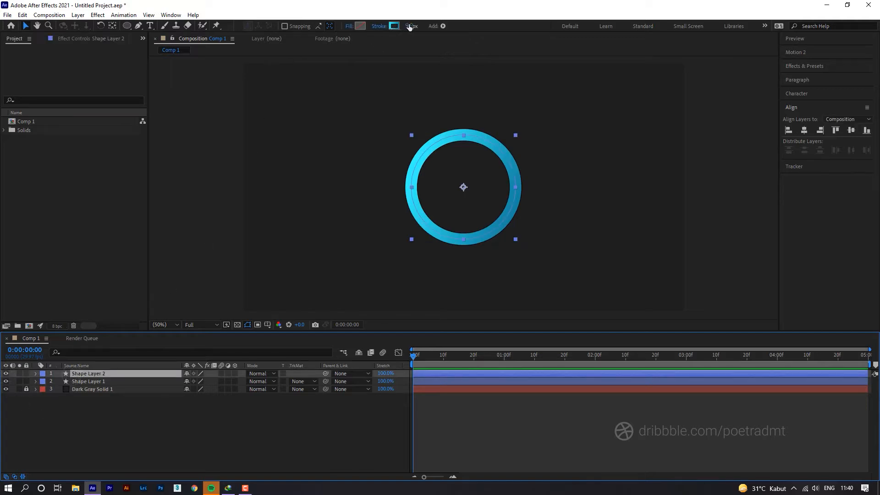
left_click_drag(408, 25, 402, 26)
left_click(82, 421)
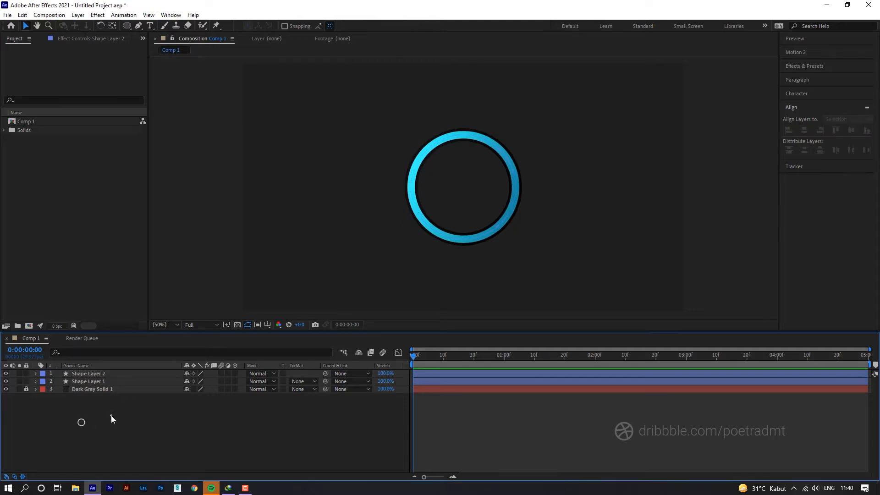
left_click(111, 415)
Add a Trim Paths operator to the contents of Shape Layer 2 and expand its properties.
left_click(104, 373)
left_click(35, 373)
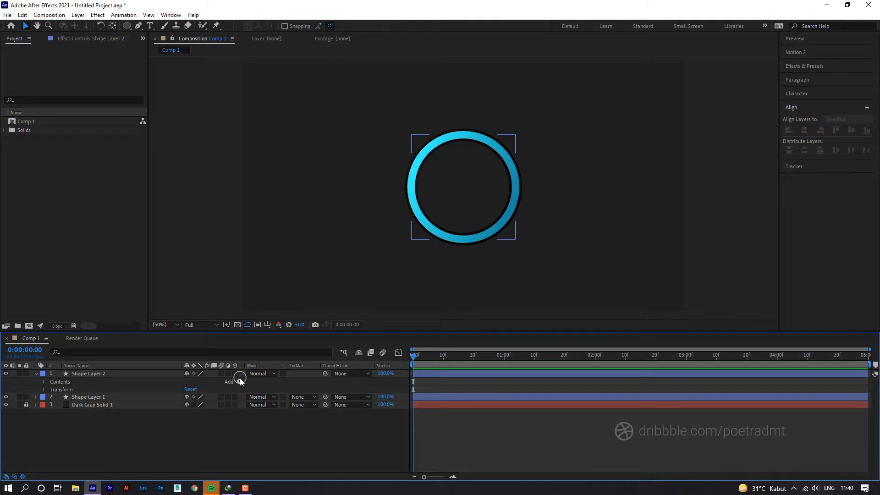
left_click(240, 381)
left_click(276, 332)
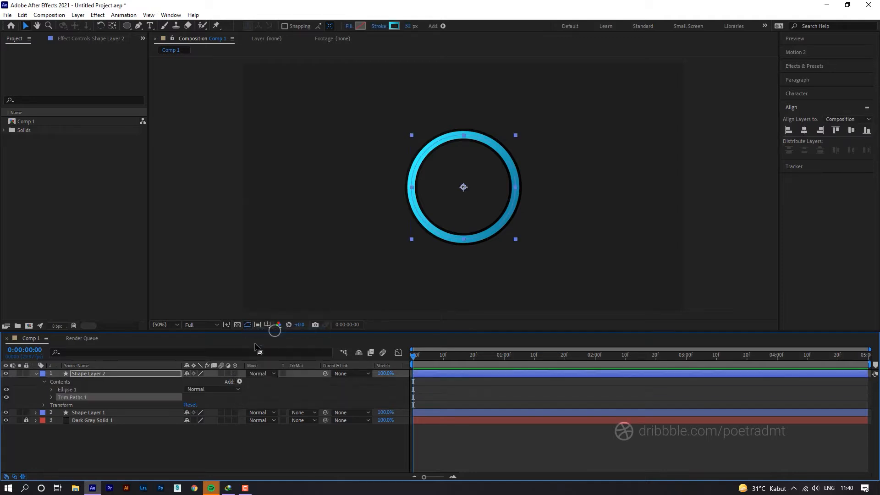
left_click(52, 398)
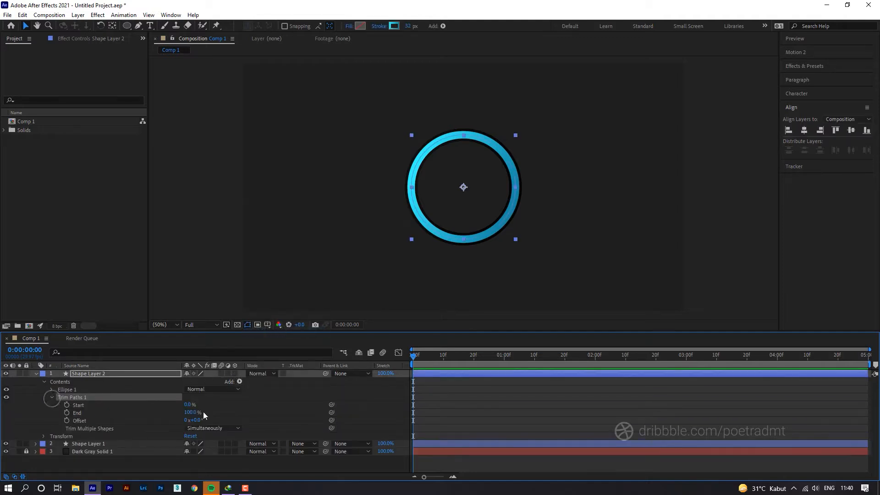
Keyframe the Trim Paths End from 0% at the start to 100% at 0:00:01:15 and scrub back through it.
left_click_drag(190, 413, 147, 415)
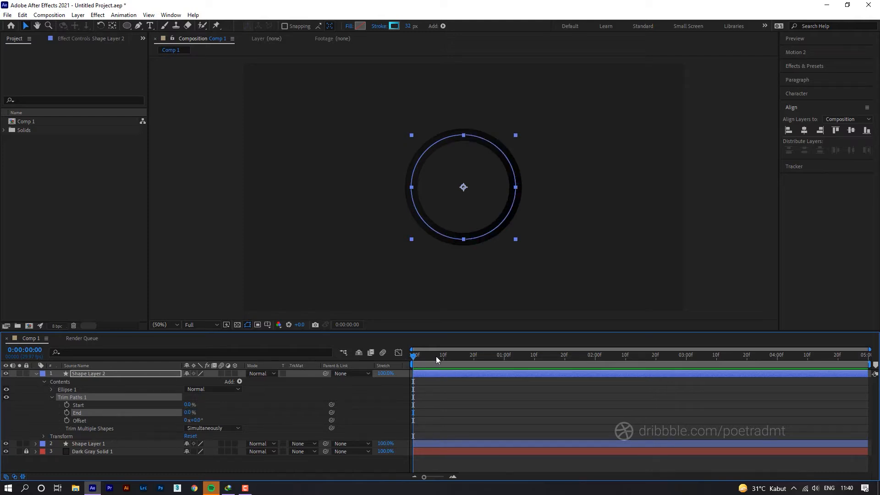
left_click_drag(437, 357, 393, 365)
left_click(66, 413)
left_click_drag(449, 353, 551, 363)
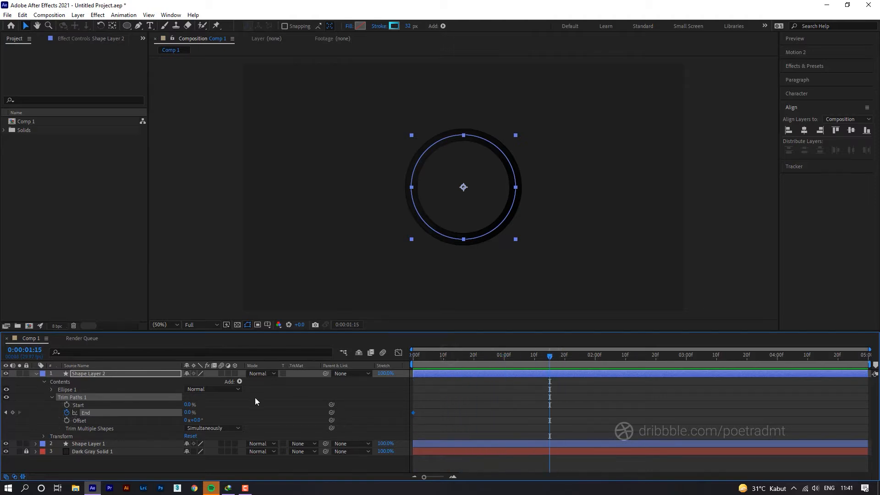
left_click_drag(190, 415, 233, 412)
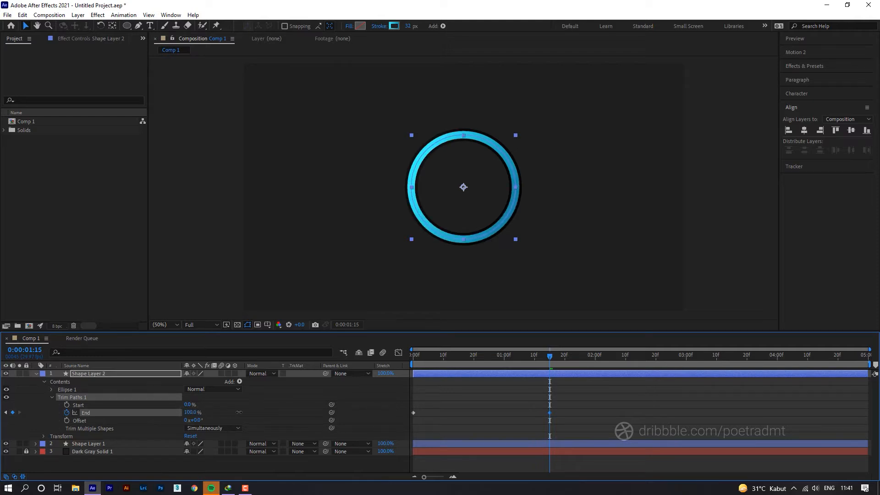
left_click_drag(550, 356, 516, 365)
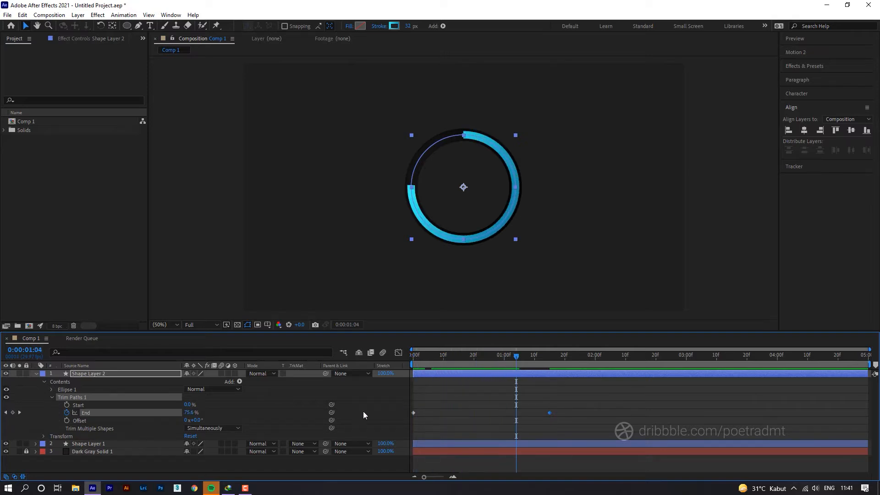
Set the cyan ring's Gradient Stroke 1 to Round Cap line ends and a Round Join.
left_click(51, 389)
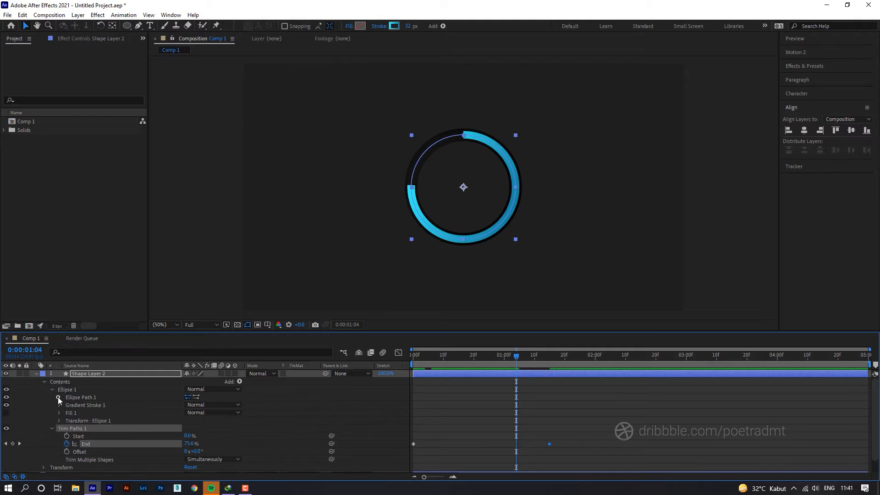
left_click(59, 397)
left_click(58, 421)
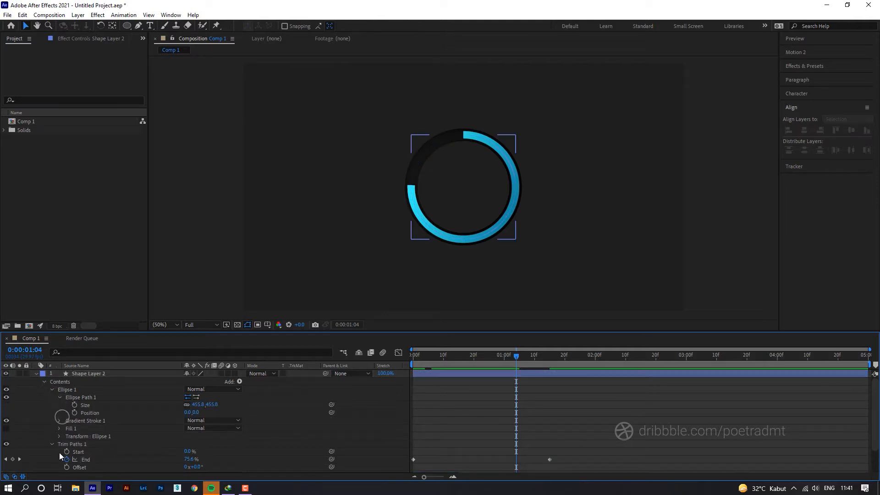
left_click(59, 420)
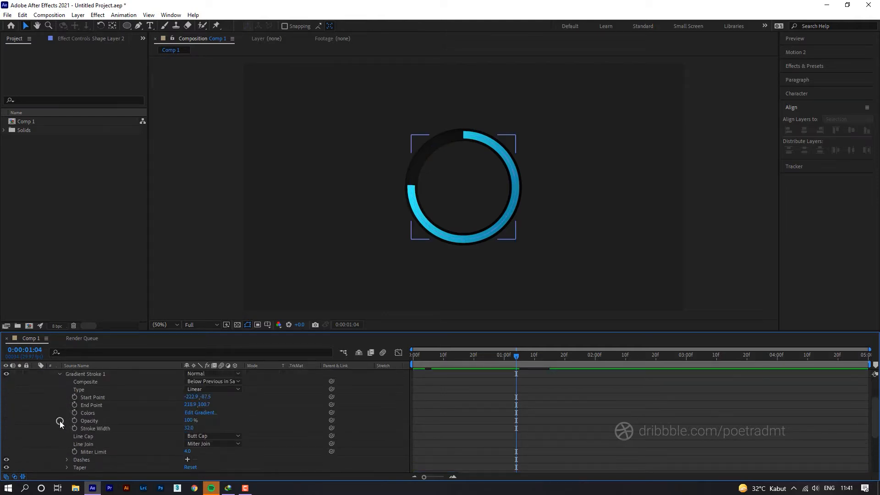
left_click(200, 436)
left_click(236, 455)
left_click(200, 444)
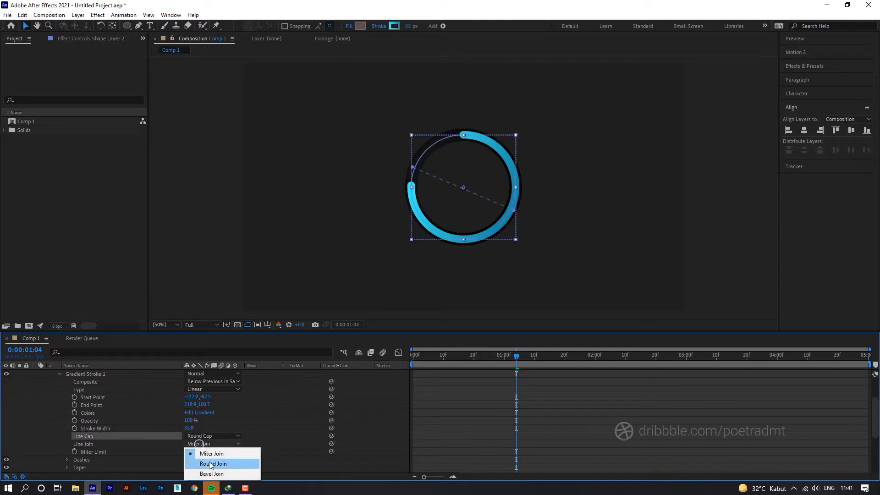
left_click(210, 462)
Play back and scrub the ring's trim animation from the start, and collapse Shape Layer 2.
left_click(480, 358)
key("space")
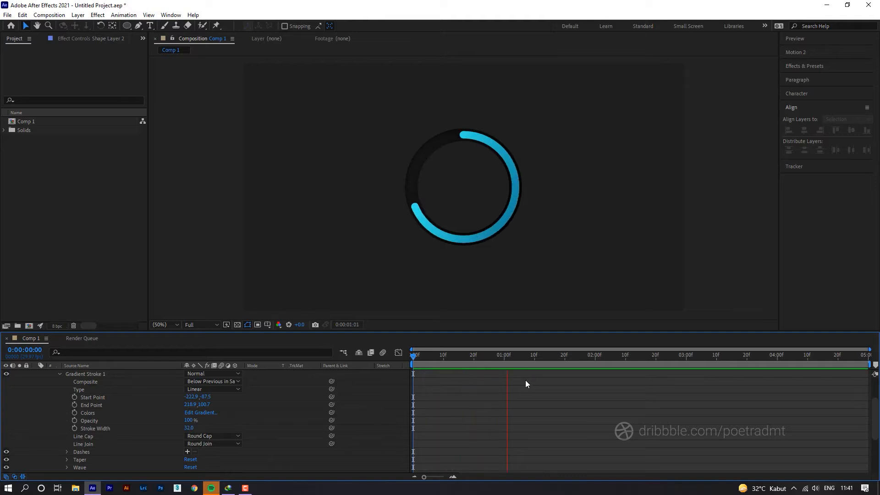
key("space")
left_click(434, 357)
left_click_drag(426, 365, 553, 364)
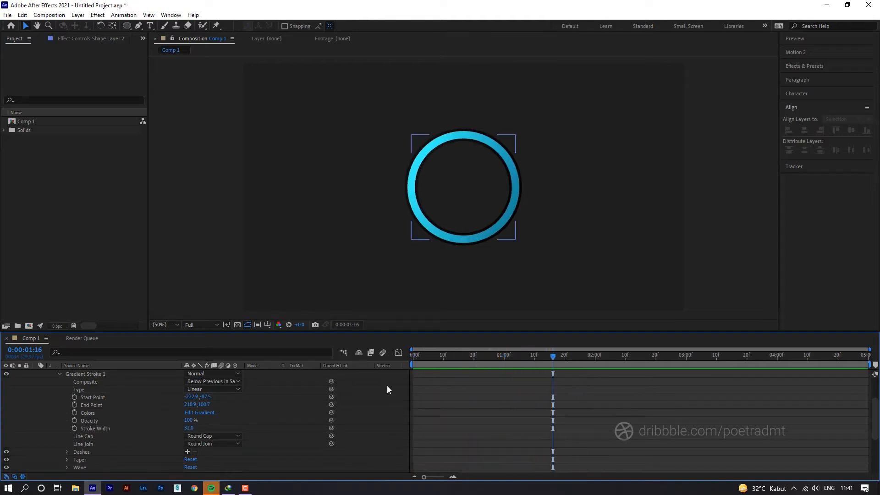
scroll(22, 402, "up", 2)
left_click(36, 373)
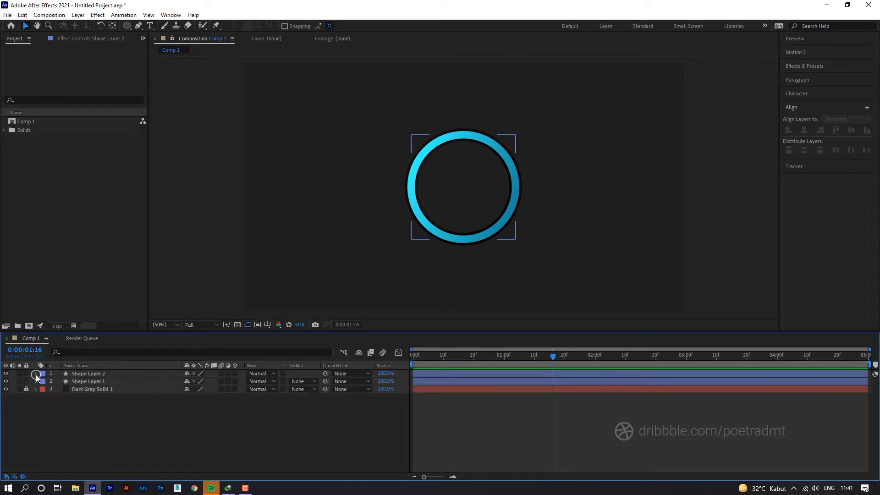
left_click(100, 428)
Apply Easy Ease to both Trim Paths End keyframes of Shape Layer 2.
left_click(62, 376)
left_click(36, 374)
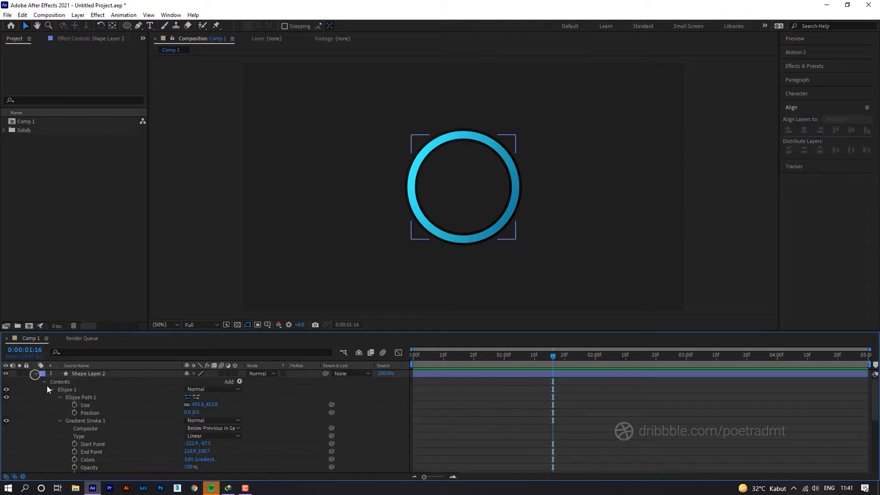
scroll(86, 412, "down", 3)
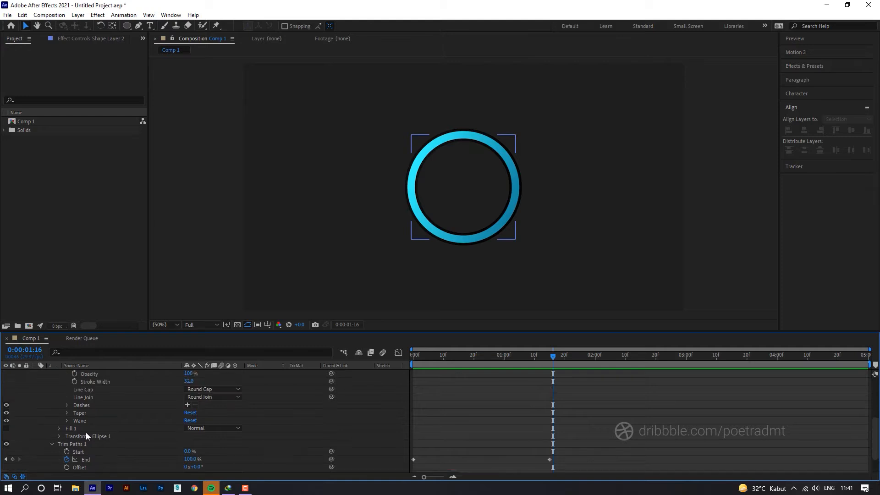
scroll(87, 433, "down", 2)
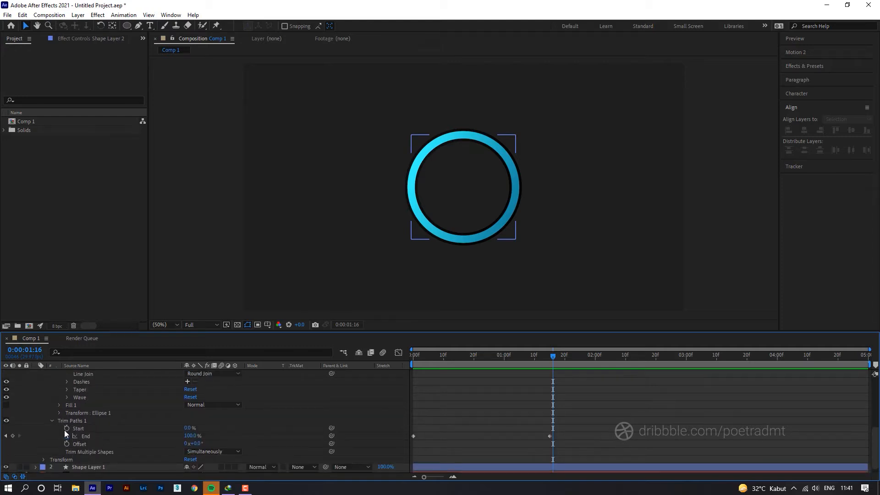
left_click(76, 422)
scroll(86, 431, "down", 1)
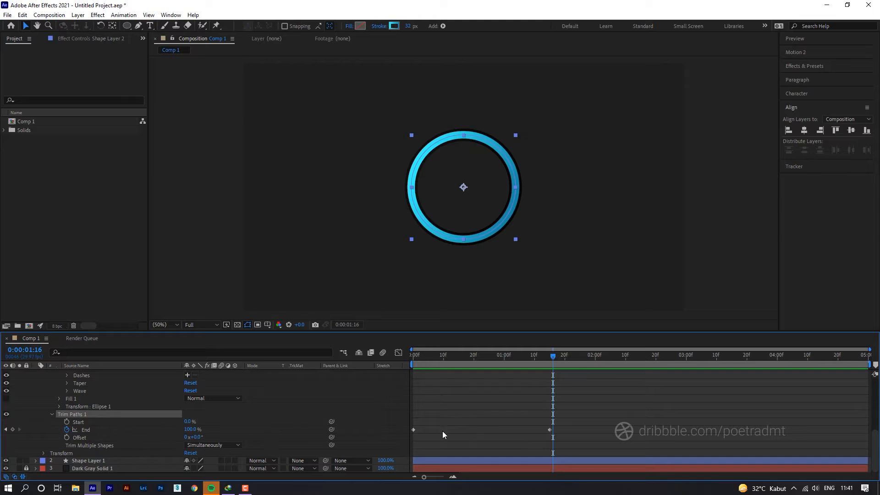
left_click_drag(559, 425, 412, 430)
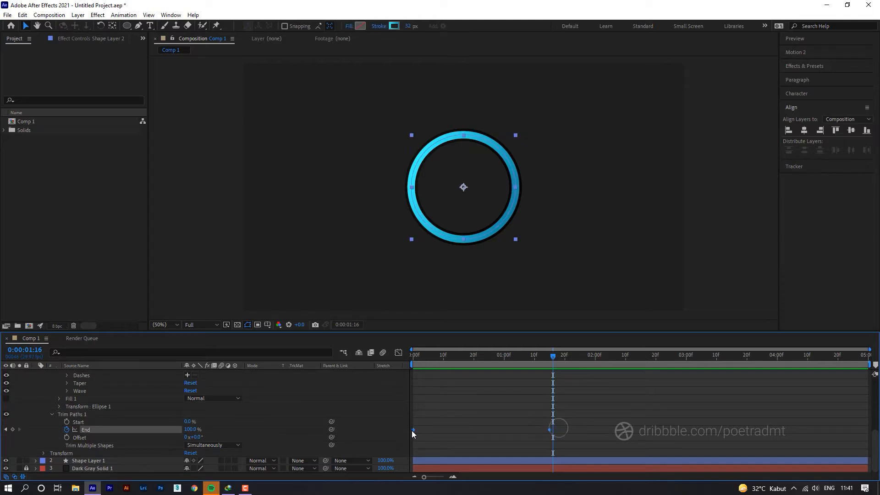
right_click(414, 429)
mouse_move(453, 422)
left_click(555, 362)
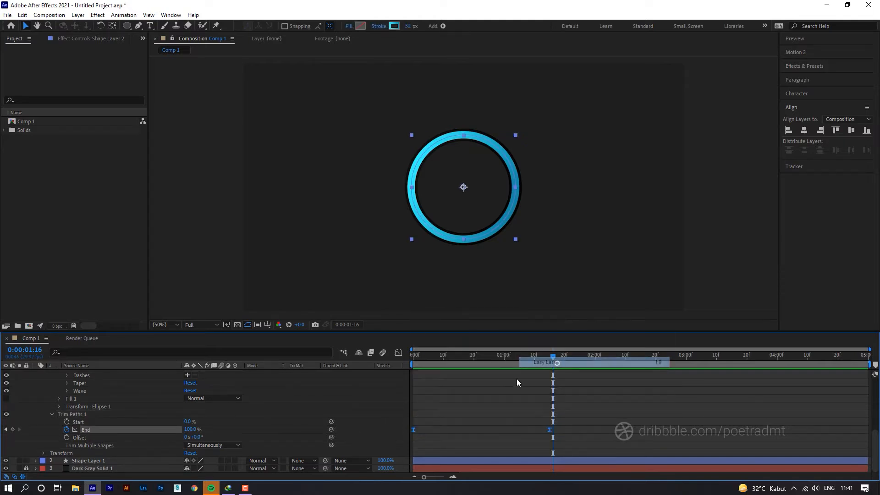
Preview the eased ring animation, park the playhead at 0:00:00:27 and collapse Shape Layer 2.
key("space")
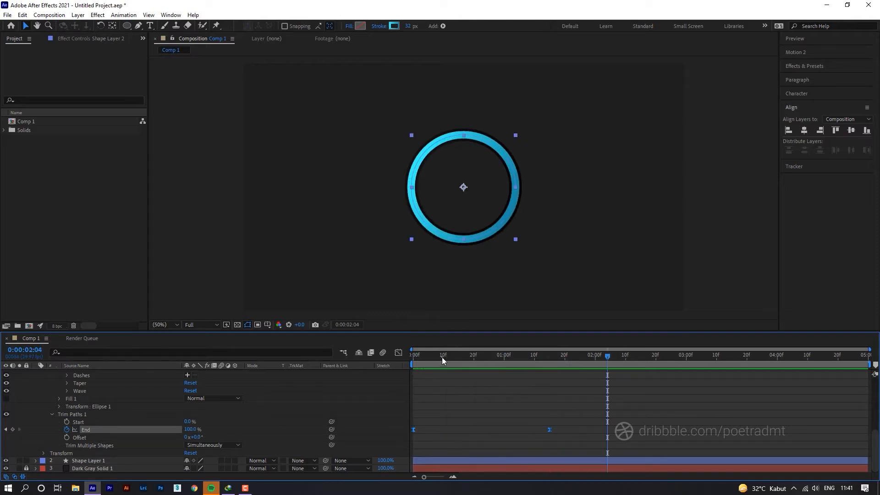
left_click_drag(442, 357, 495, 364)
left_click(488, 414)
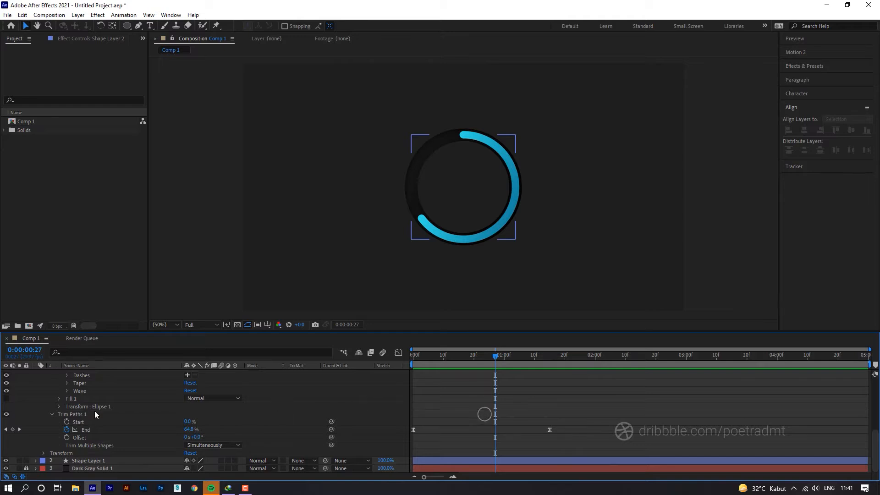
scroll(93, 414, "up", 5)
left_click(36, 374)
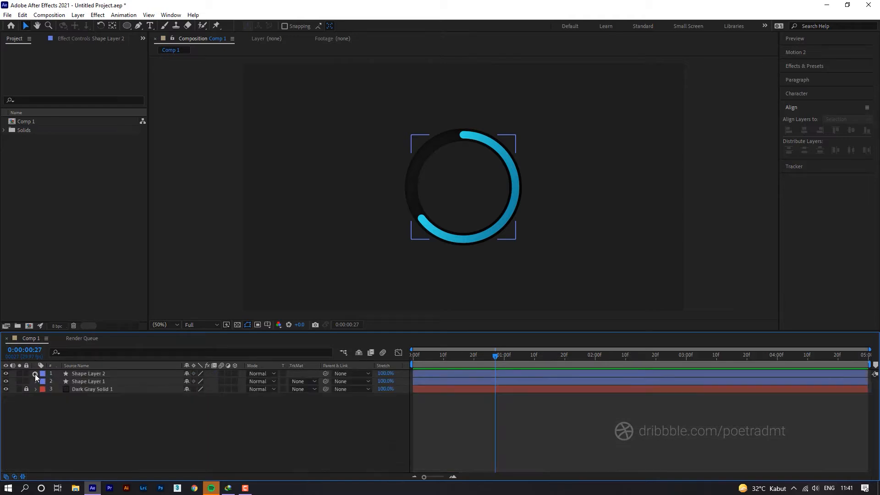
Add a Bevel and Emboss layer style to the cyan ring in Shape Layer 2.
left_click(74, 373)
left_click(56, 15)
mouse_move(78, 15)
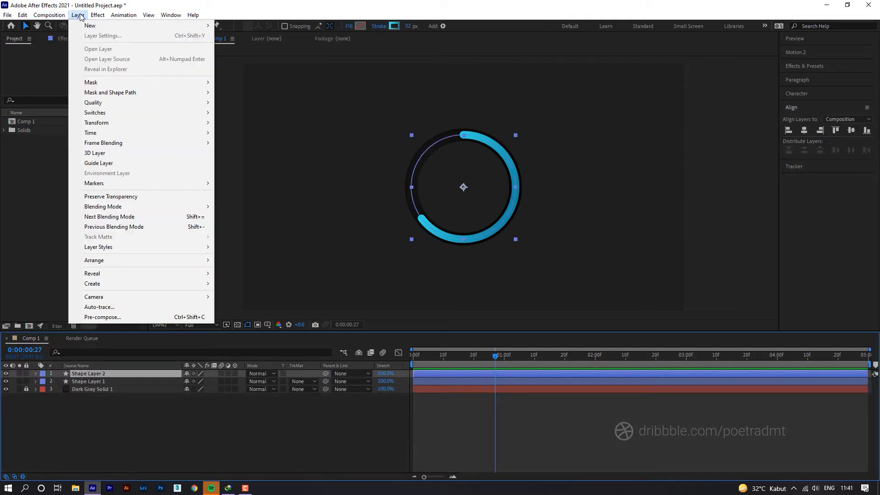
mouse_move(169, 247)
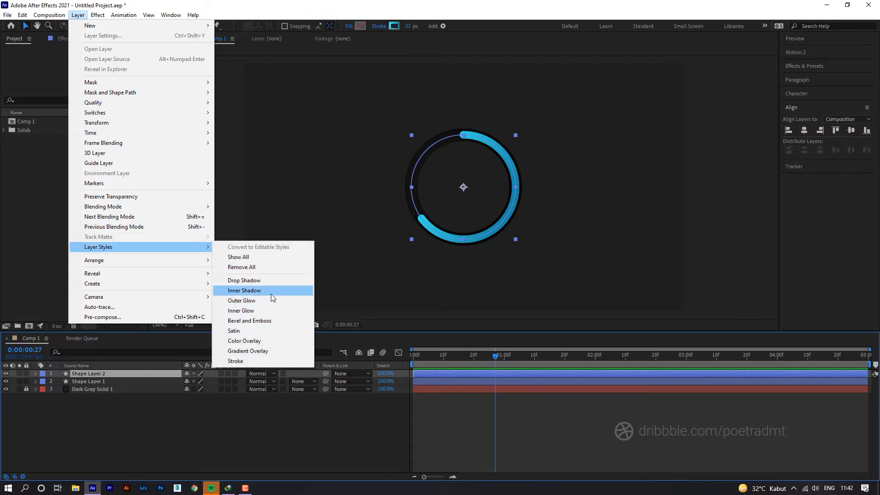
left_click(275, 321)
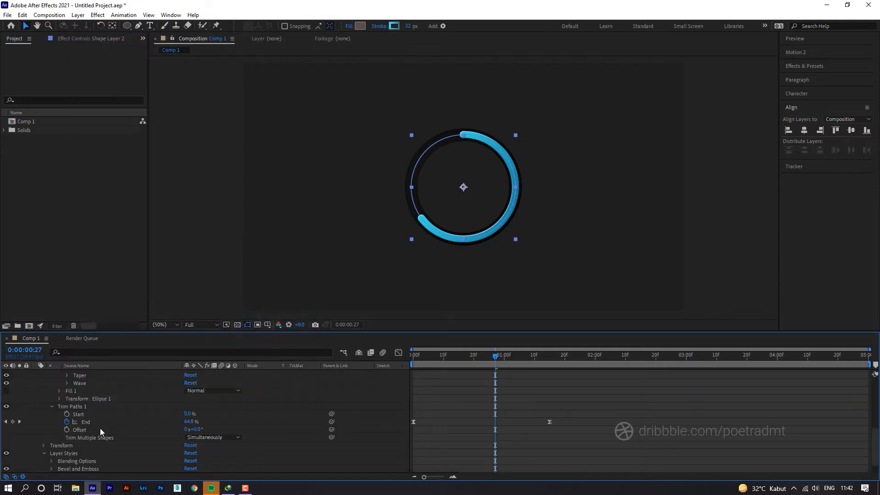
Set the cyan ring's Bevel and Emboss depth to 5% and its size to 2, and deselect the layer.
scroll(160, 430, "up", 2)
scroll(117, 414, "down", 3)
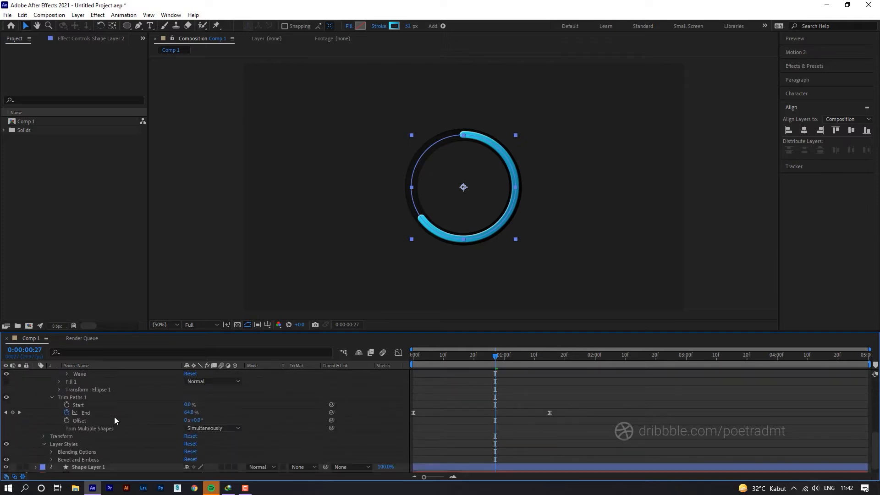
left_click(52, 460)
scroll(92, 454, "down", 4)
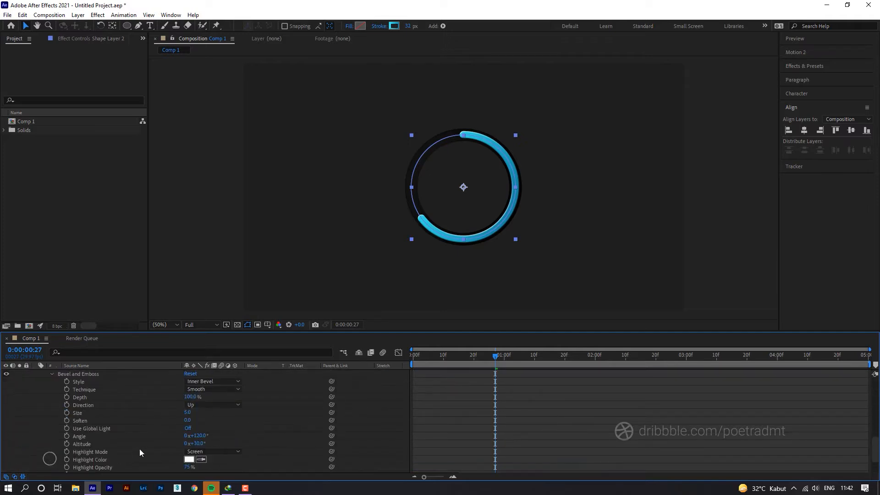
left_click_drag(186, 414, 188, 412)
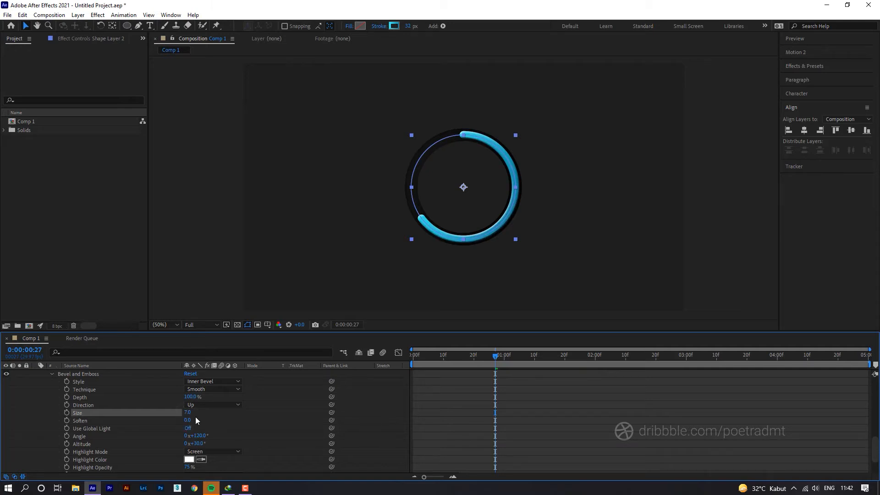
left_click_drag(193, 397, 161, 399)
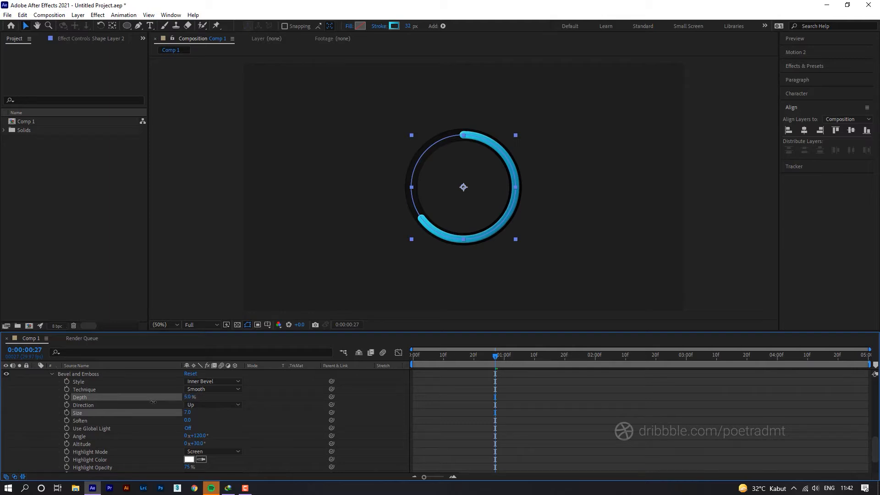
left_click(154, 399)
left_click_drag(189, 415, 182, 413)
left_click(222, 414)
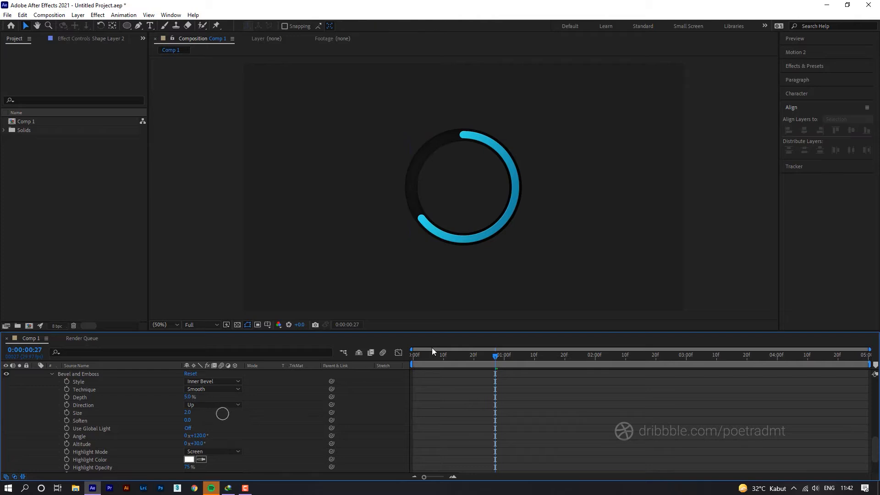
Scrub through the ring animation to 0:00:01:14, collapse Shape Layer 2 and deselect it.
left_click_drag(430, 354, 547, 369)
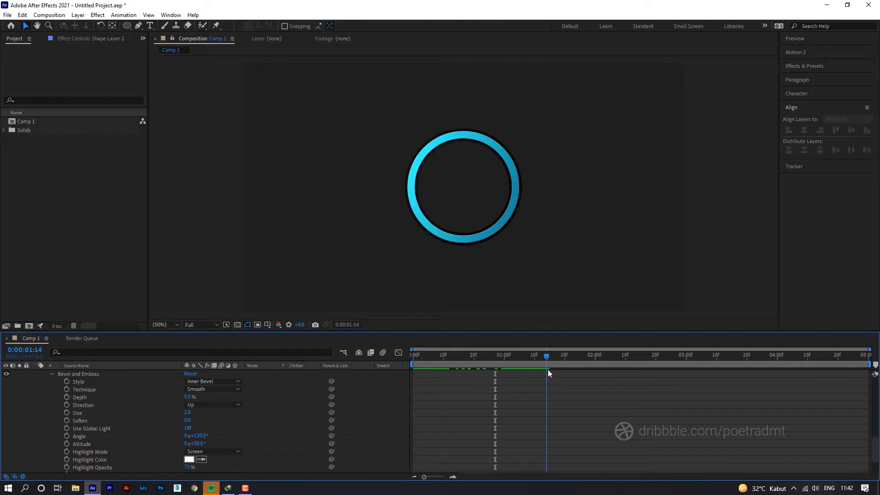
left_click(441, 421)
left_click(456, 409)
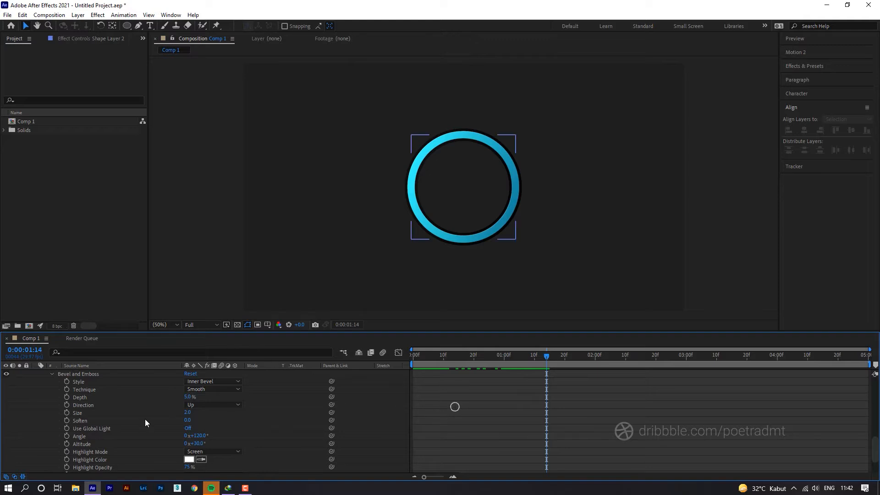
scroll(38, 390, "up", 5)
left_click(34, 374)
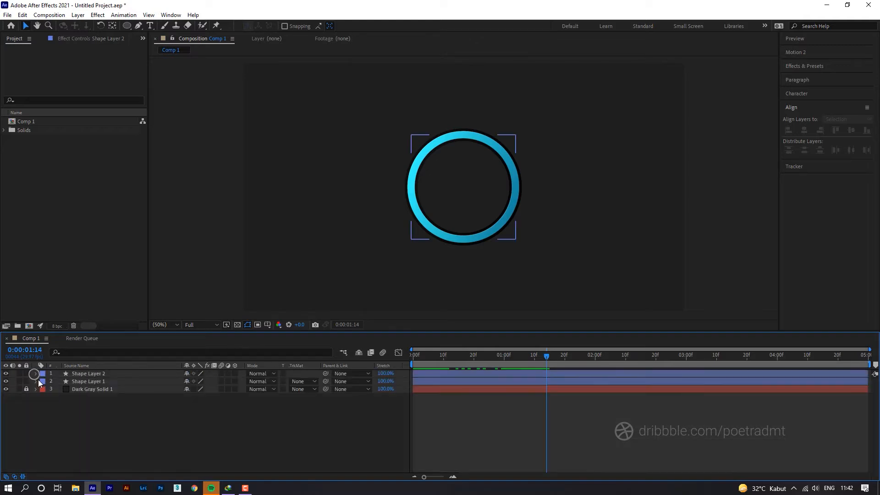
left_click(46, 409)
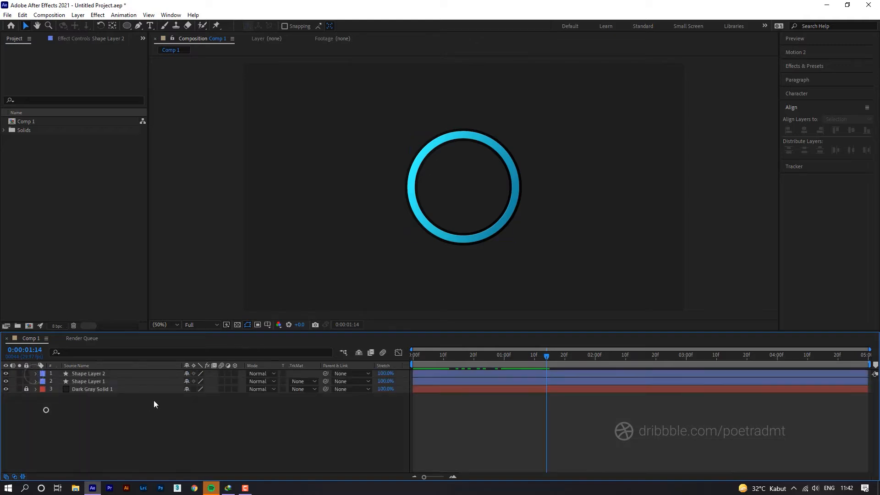
Try the Multiply blending mode on Shape Layer 1 with Shape Layer 2 hidden, and restore the Normal mode.
left_click(151, 26)
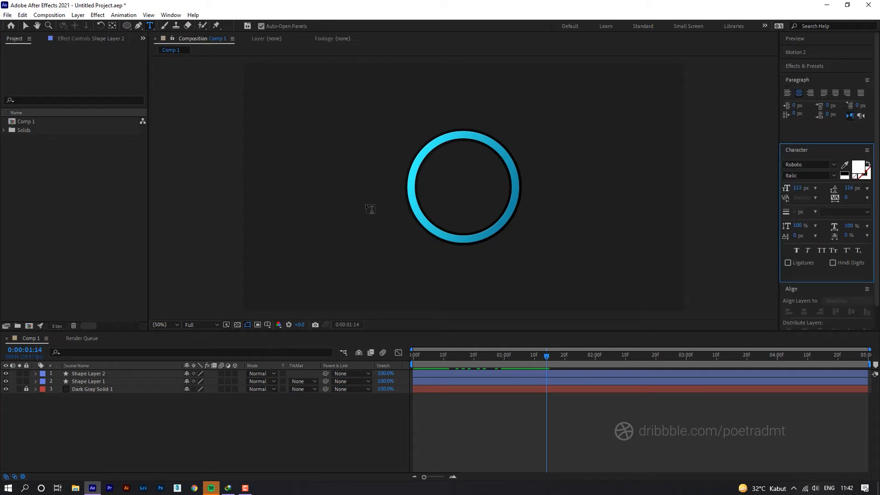
left_click(25, 26)
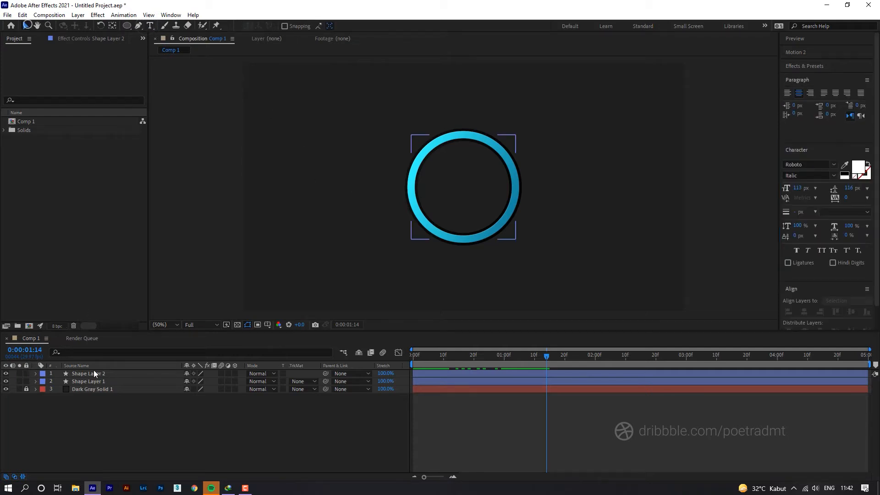
left_click(91, 383)
left_click(262, 381)
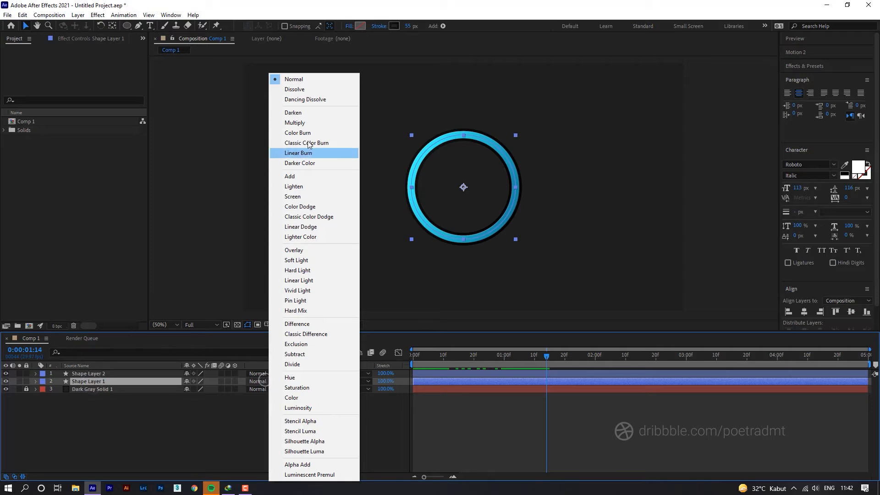
left_click(309, 124)
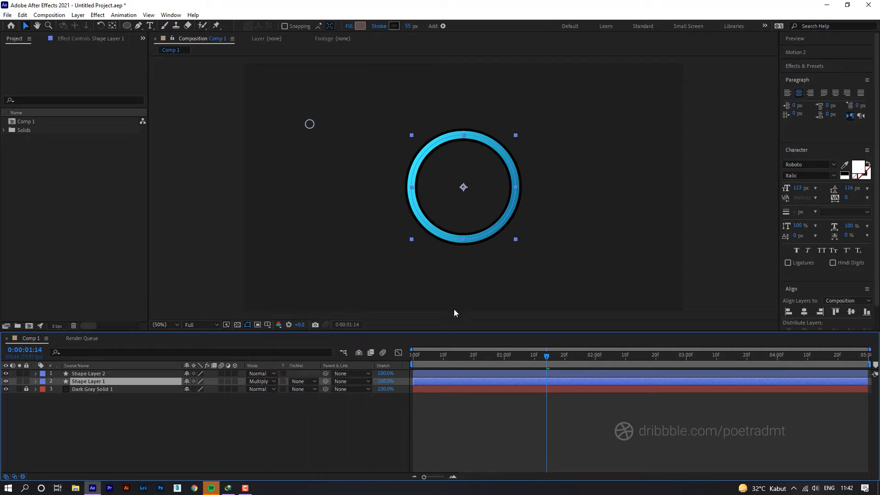
left_click(6, 374)
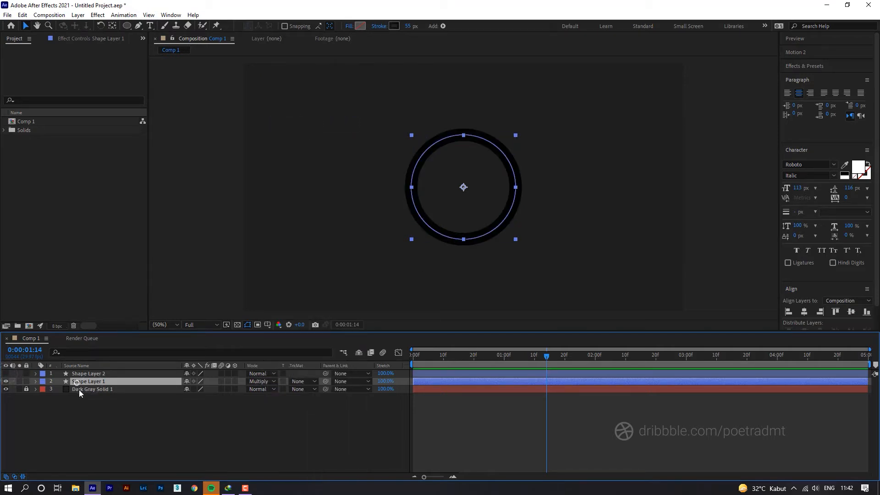
left_click(262, 380)
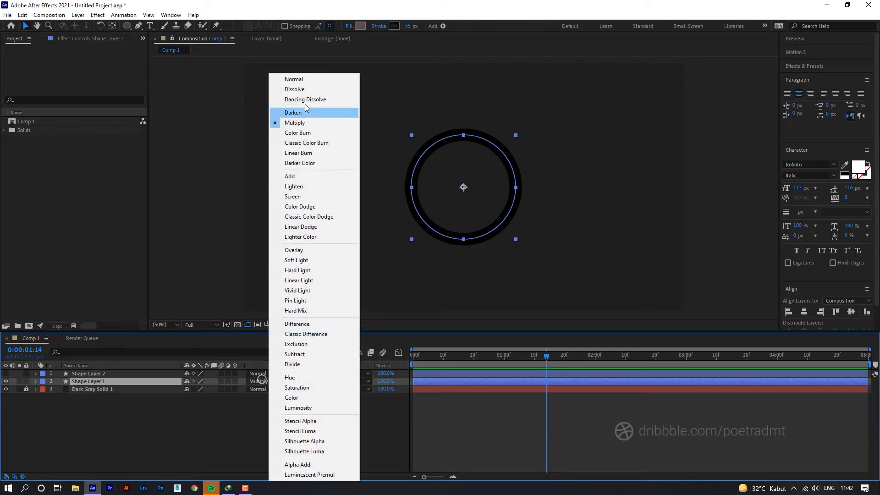
left_click(305, 78)
left_click(288, 424)
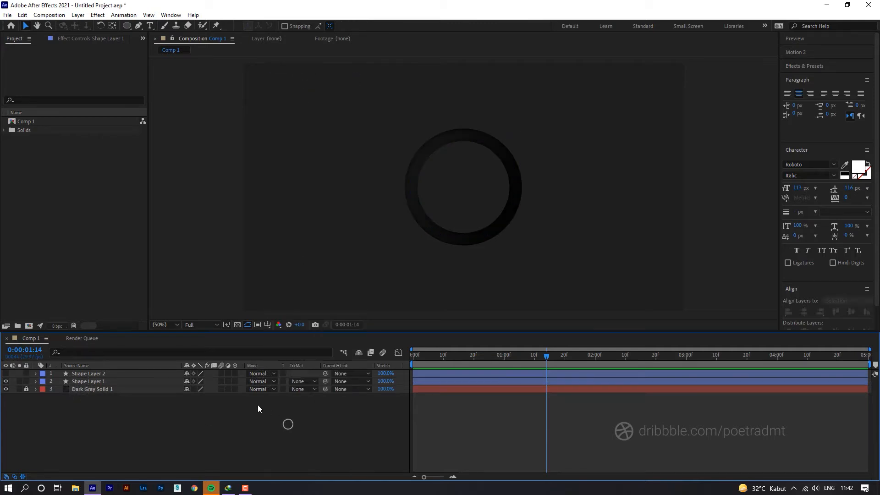
left_click(400, 192)
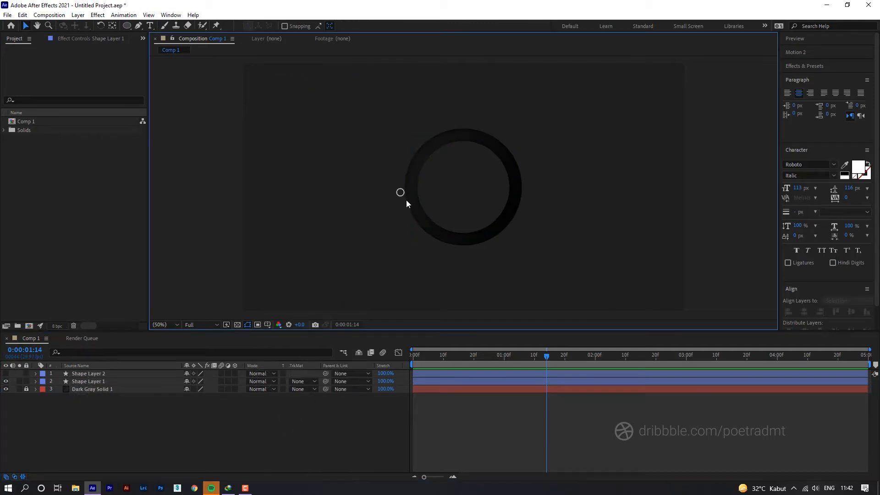
Apply a Gaussian Blur effect to the dark base ring in Shape Layer 1 with blurriness 2.0, and deselect the layer.
left_click(84, 381)
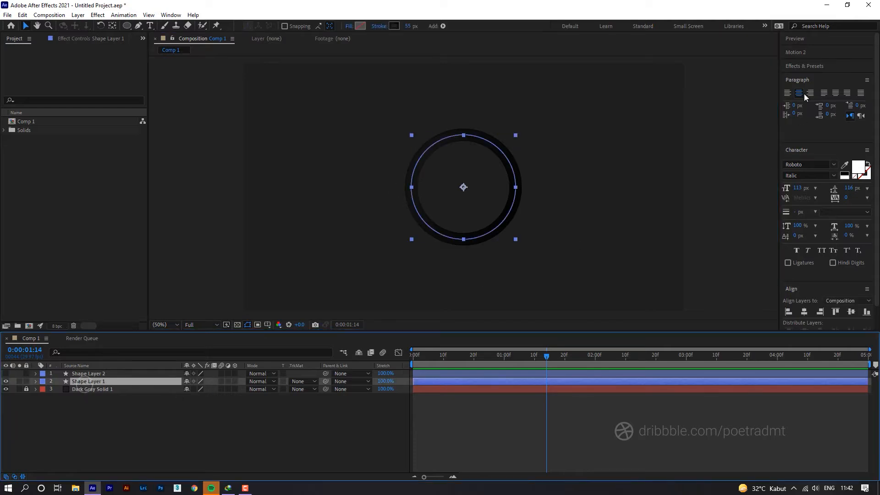
left_click(804, 66)
left_click(798, 78)
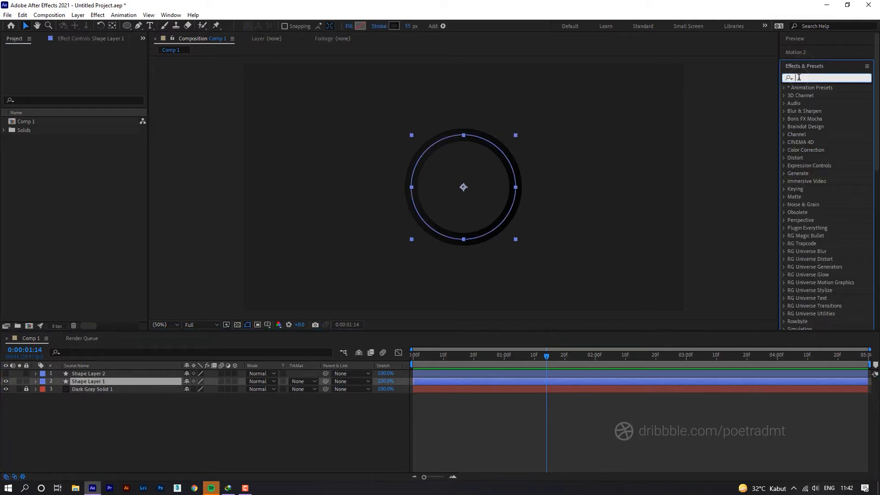
type("blur")
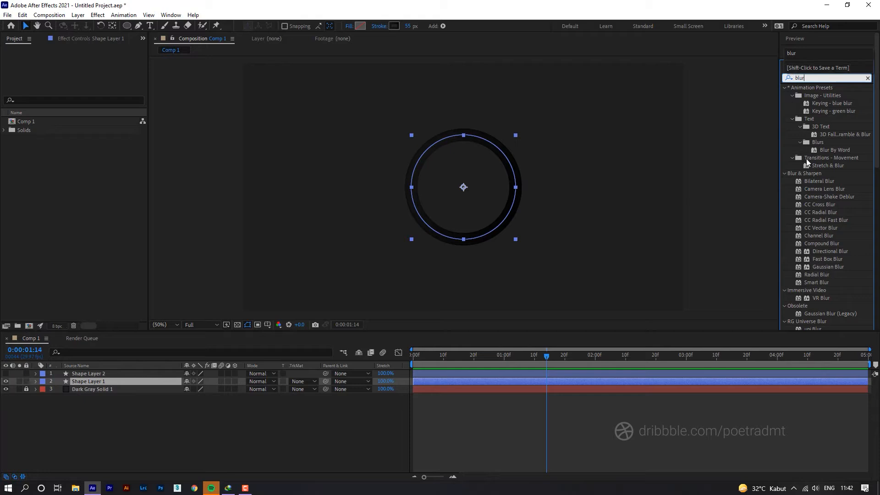
double_click(828, 267)
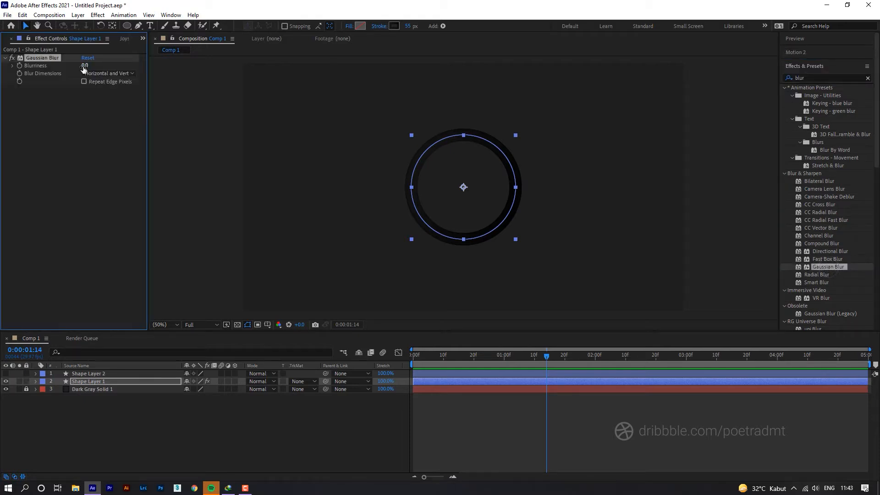
left_click_drag(84, 66, 122, 67)
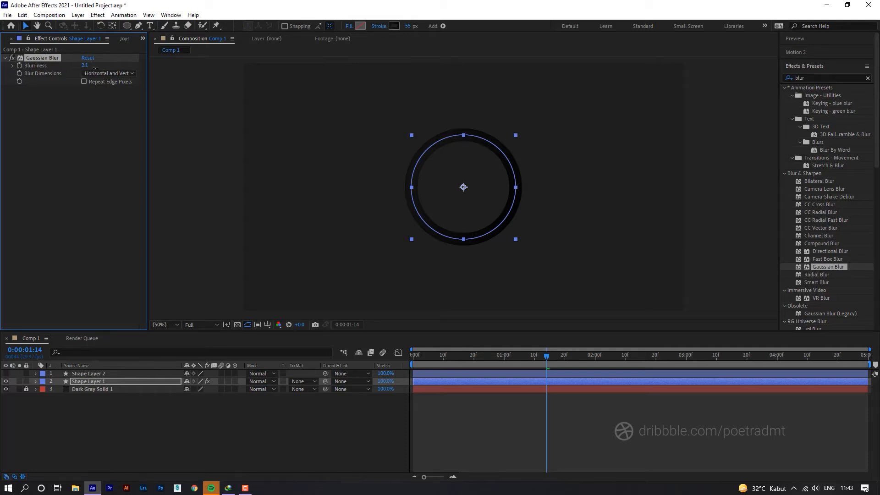
left_click(95, 118)
left_click(334, 436)
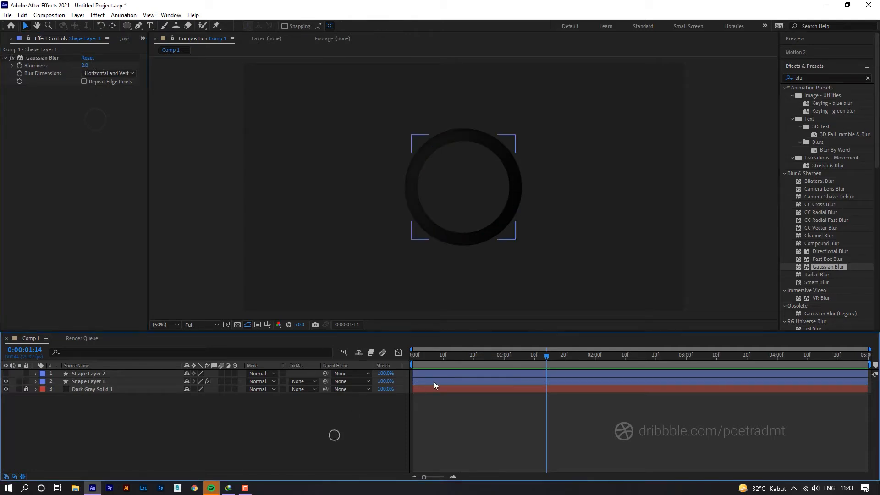
Make Shape Layer 2 visible again and preview the animation from the start, stopping at 0:00:02:01.
mouse_move(428, 363)
left_mouse_down()
mouse_move(396, 361)
mouse_move(414, 358)
left_mouse_up()
key("space")
left_click(6, 373)
key("space")
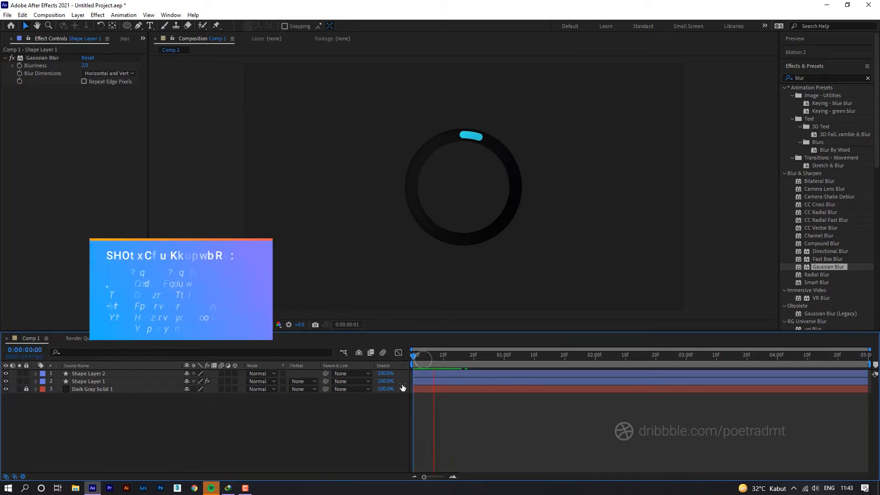
key("space")
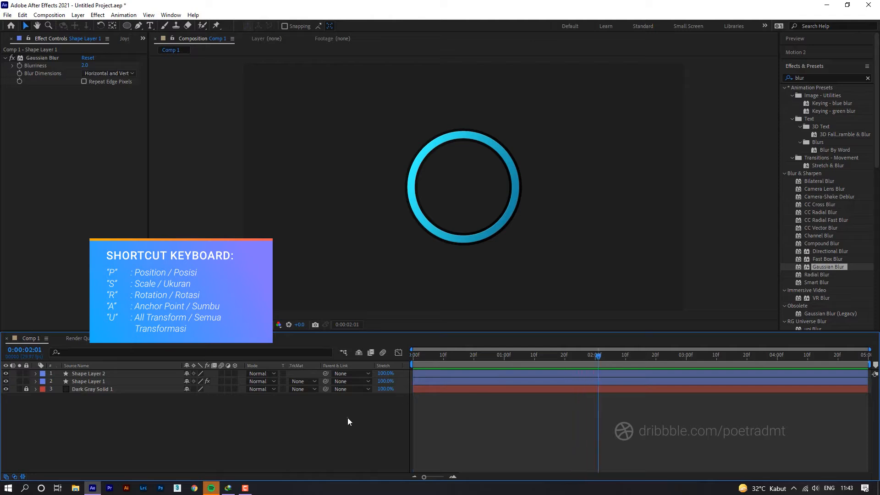
Lock both ring layers, Shape Layer 2 and Shape Layer 1.
left_click(85, 374)
left_click(85, 405)
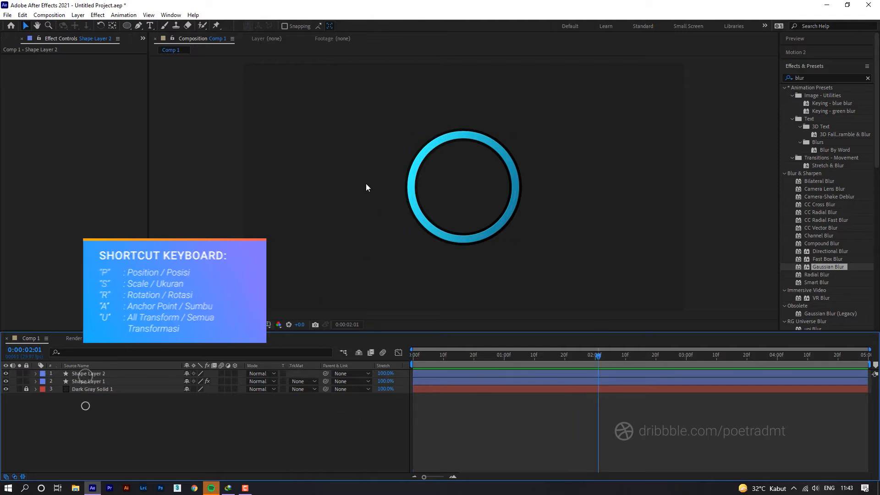
left_click_drag(26, 373, 27, 381)
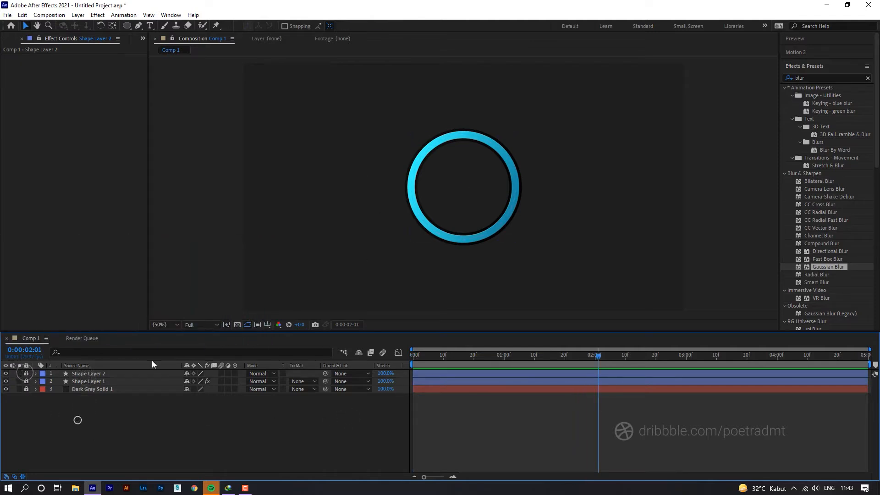
Add a text layer reading "100" inside the ring.
left_click(150, 27)
left_click(441, 190)
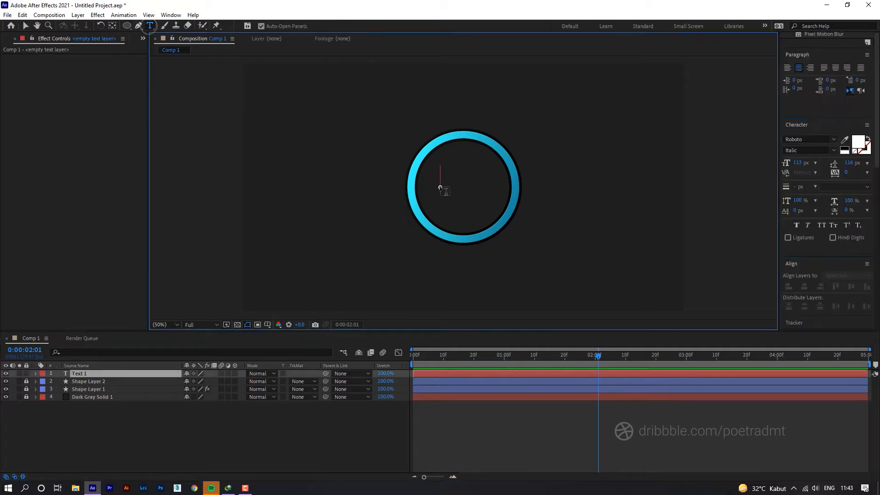
type("100")
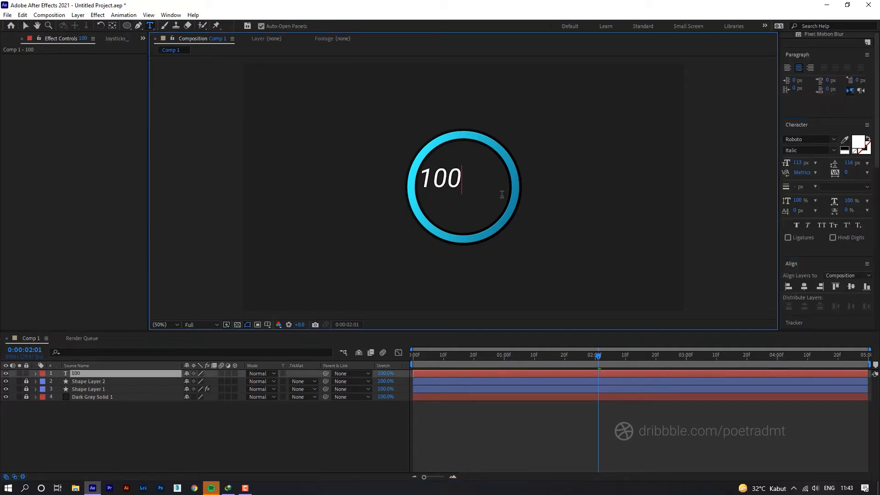
left_click(26, 26)
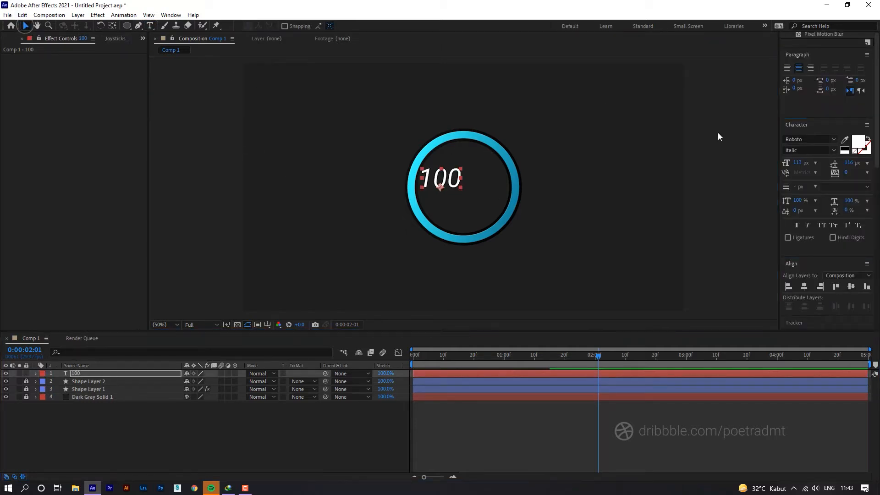
Compare the Bold, Light and Regular Roboto styles on the "100" text, settle on Light, and deselect the text.
left_click(831, 149)
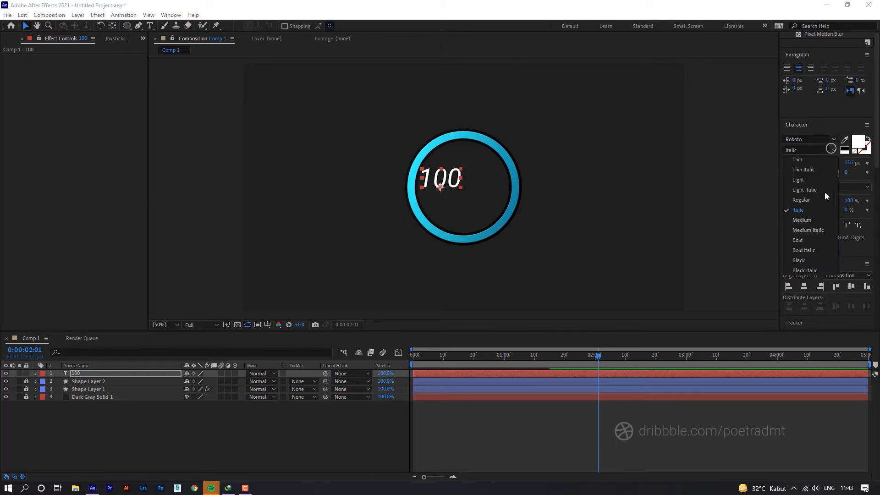
left_click(807, 242)
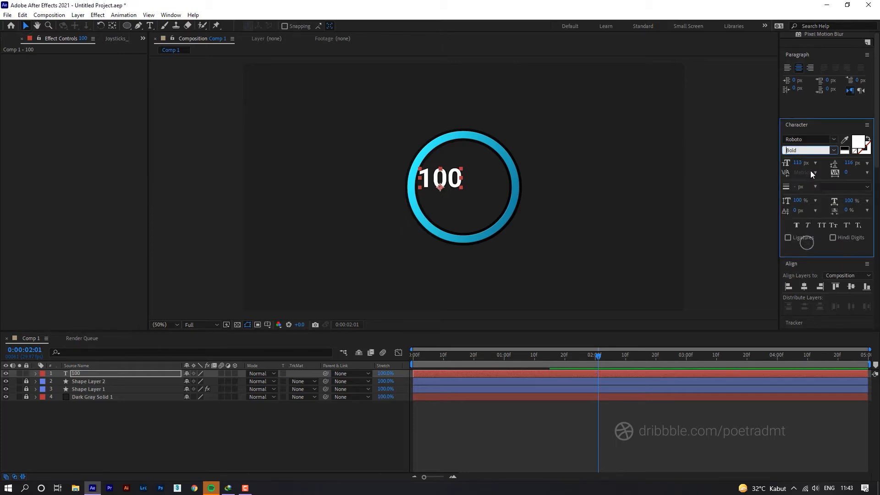
left_click(833, 149)
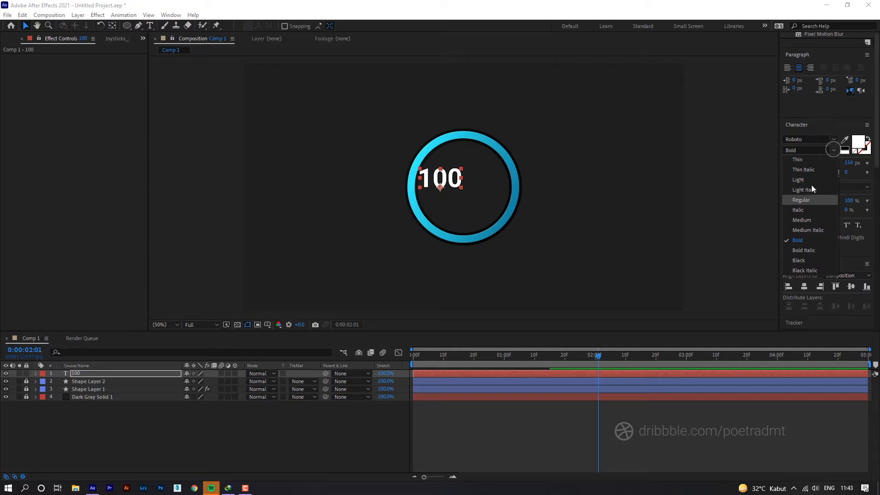
left_click(810, 181)
left_click(834, 151)
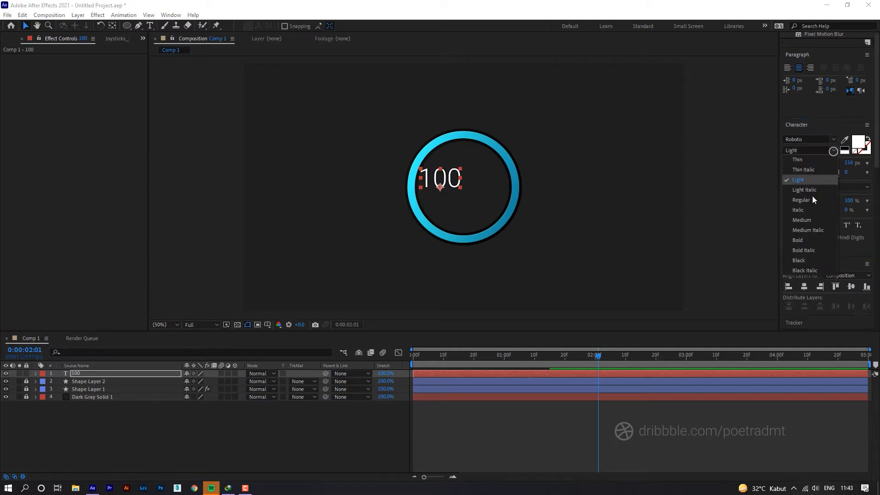
left_click(812, 196)
left_click(832, 151)
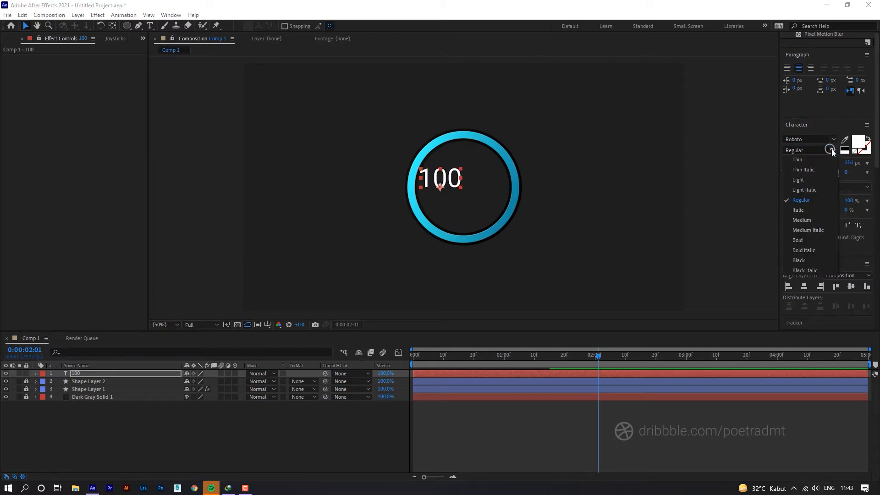
left_click(816, 181)
left_click(623, 250)
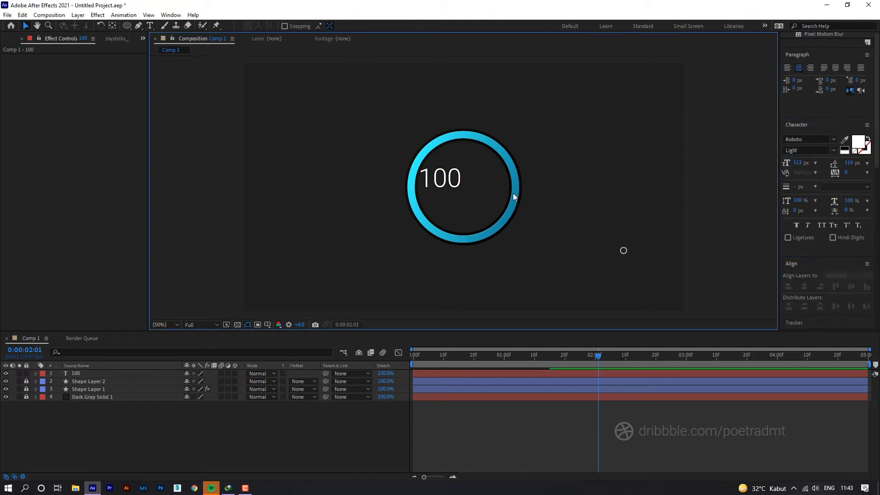
Move the "100" text closer to the ring's center, try a 50 px font size, and set it to 75 px.
left_click(451, 186)
left_click_drag(452, 186, 460, 191)
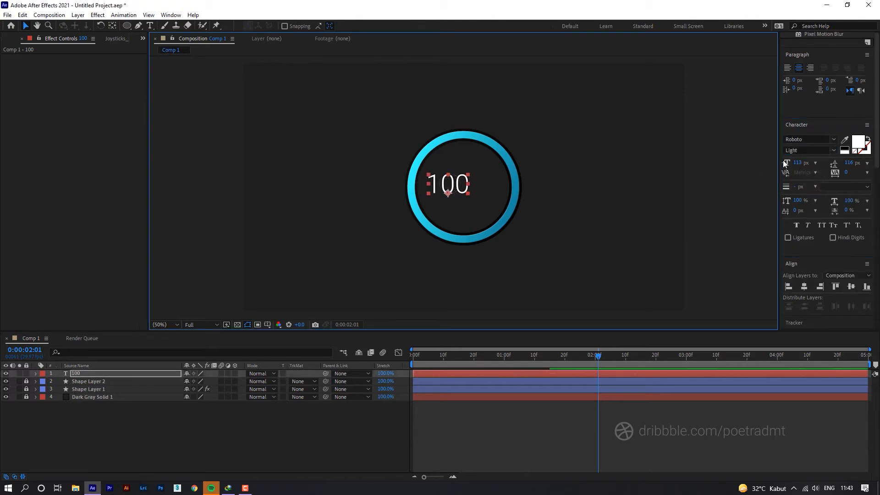
left_click(801, 163)
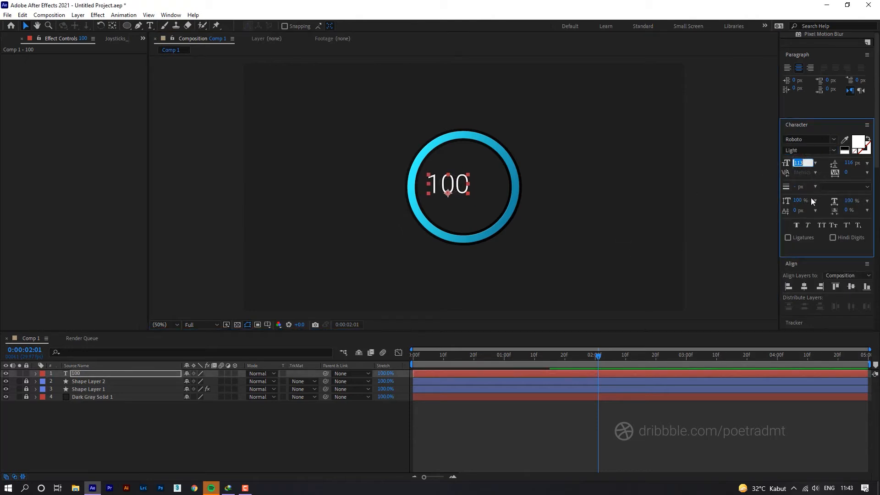
type("50")
key("Return")
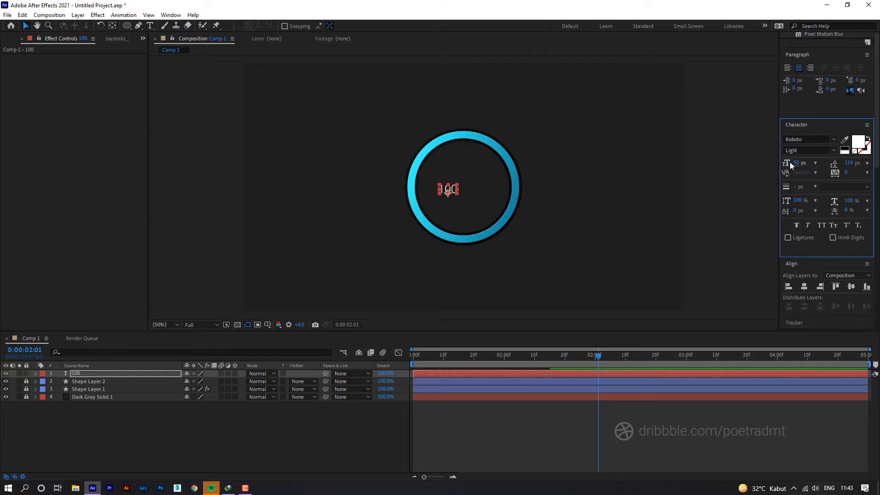
type("75")
key("Return")
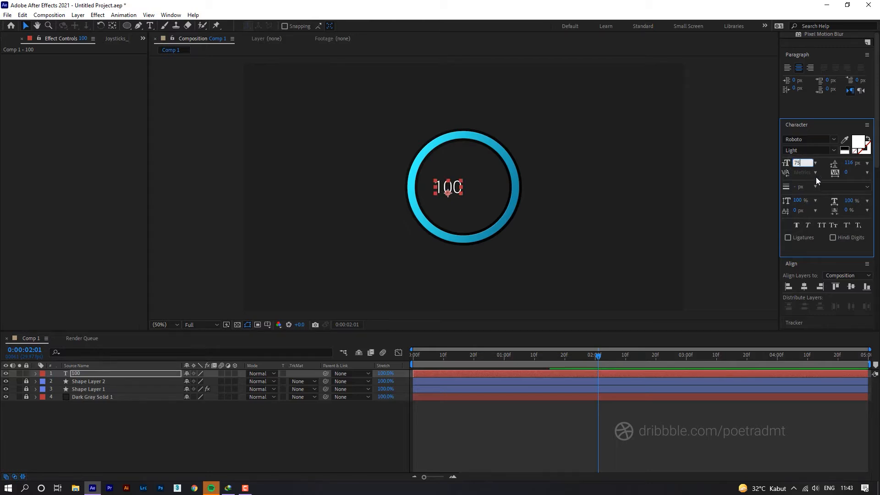
Right-align the paragraph of the "100" text and deselect it.
left_click(609, 192)
left_click(465, 188)
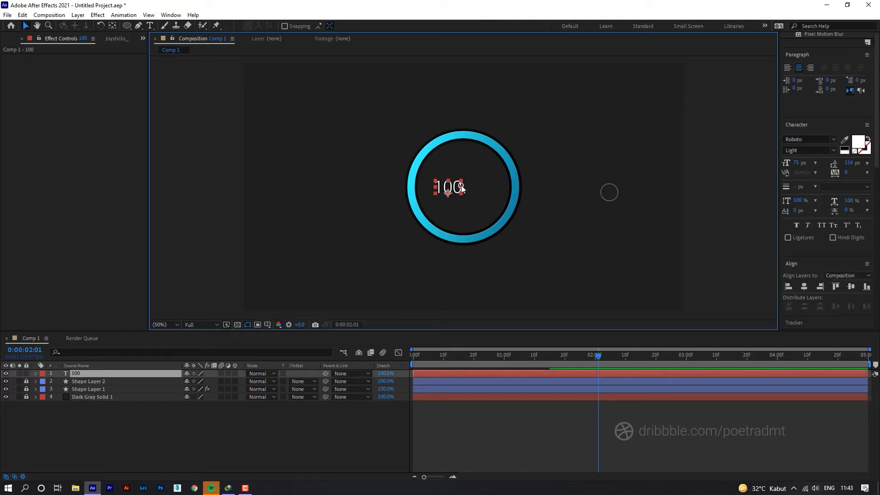
left_click(809, 68)
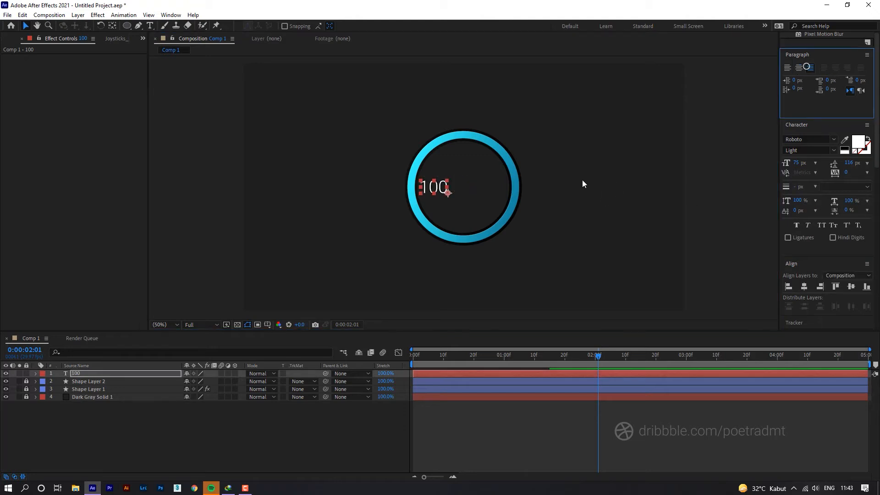
left_click(582, 180)
Turn on the title/action safe guides and move the "100" text so its end sits at the composition's center mark.
left_click(267, 325)
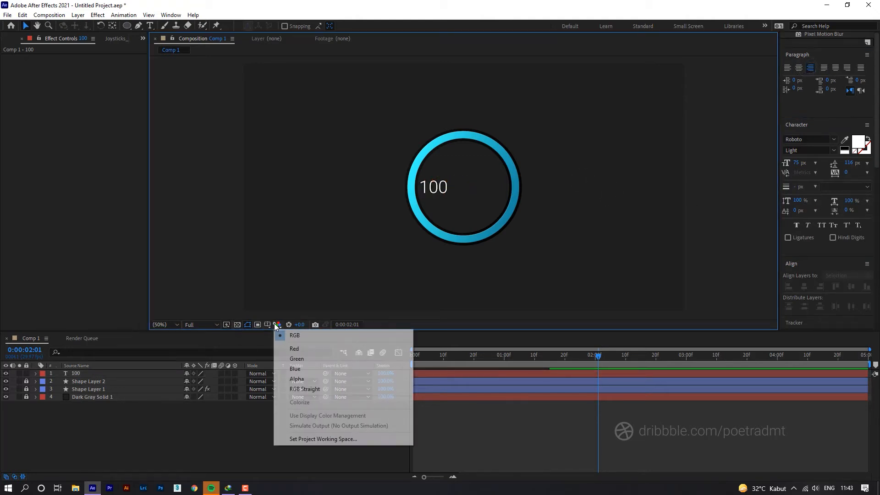
left_click(275, 336)
left_click_drag(431, 188, 454, 189)
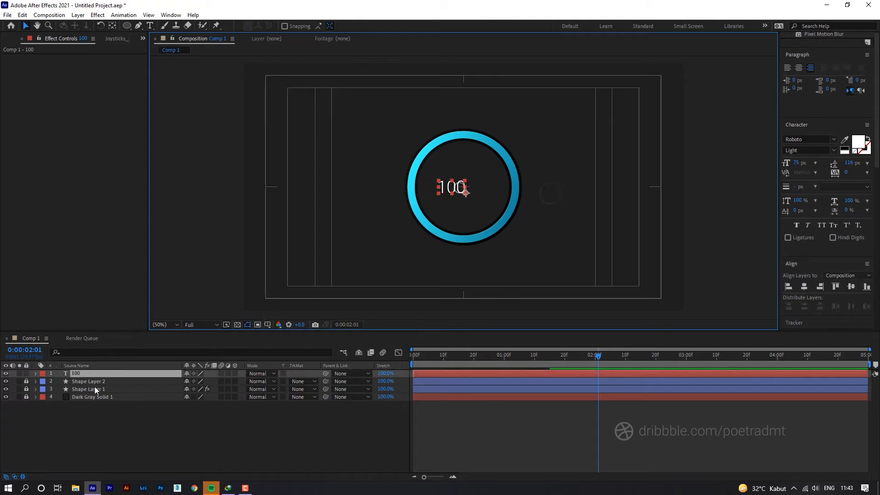
Duplicate the "100" text layer, move the copy to its right, and replace the copy's text with "%".
left_click(22, 15)
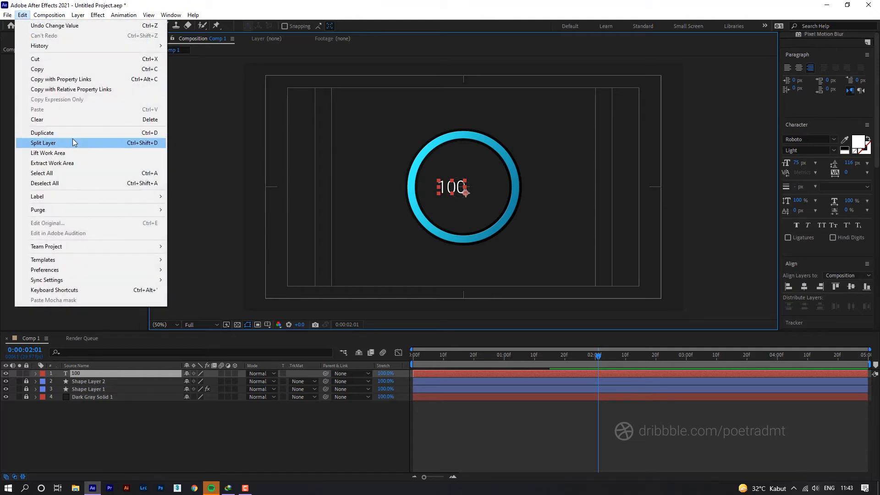
left_click(73, 134)
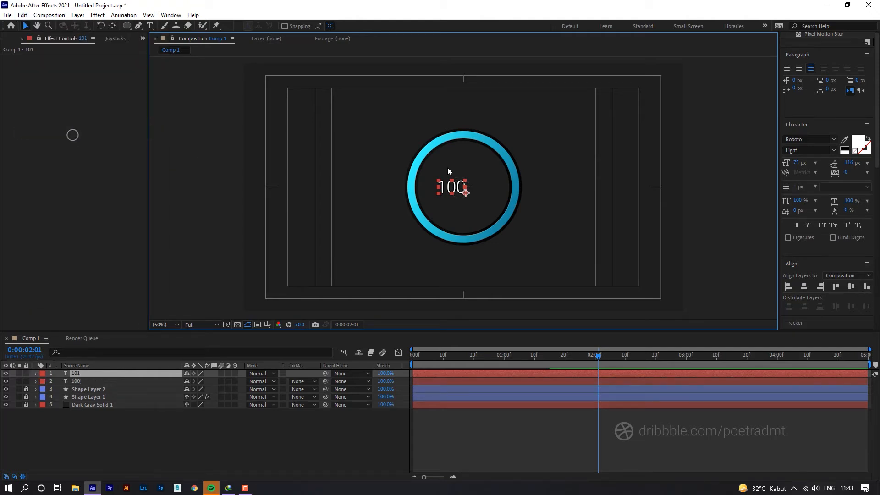
left_click(440, 190)
double_click(470, 188)
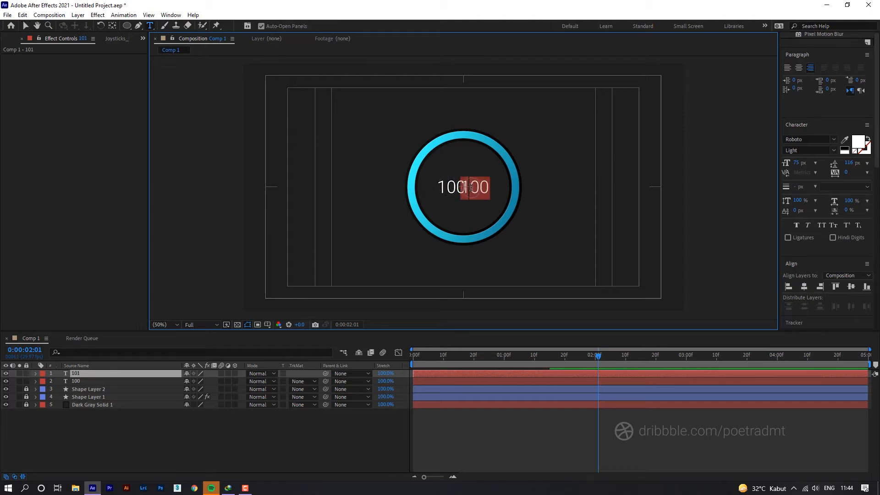
type("%")
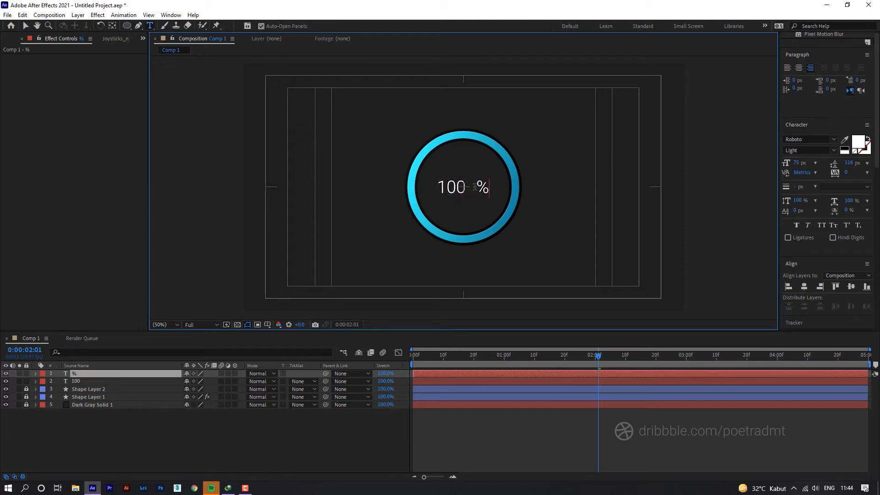
left_click(25, 26)
Shift the "%" text 40 px to the left so it sits right beside the "100".
scroll(468, 184, "up", 4)
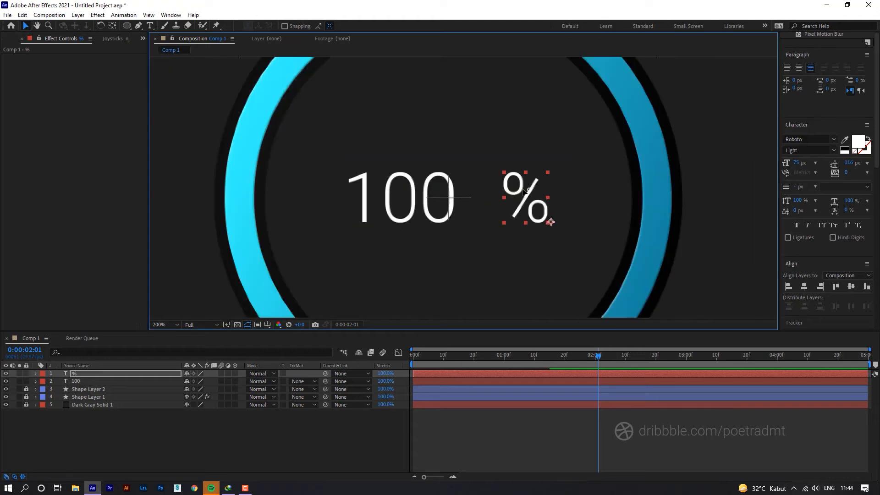
key("shift+Left")
key("shift+Left")
key("shift+Left")
key("shift+Left")
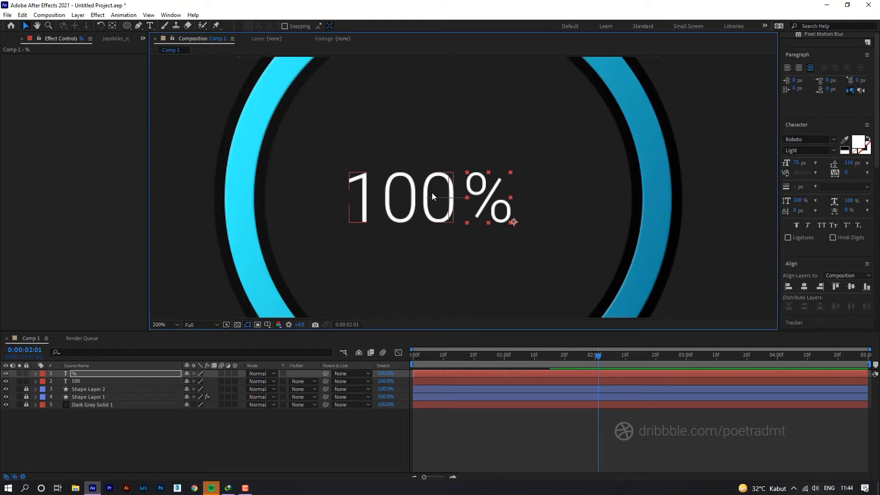
left_click(432, 196, "shift")
left_click(78, 14)
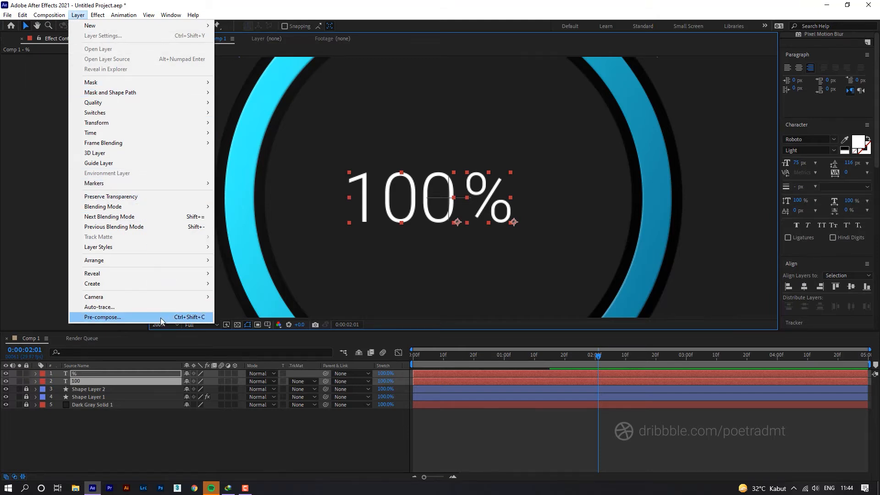
left_click(157, 427)
Nudge the "100" and "%" texts together 15 px to the right to center them in the ring, and deselect them.
left_click(437, 214)
left_click(486, 202, "shift")
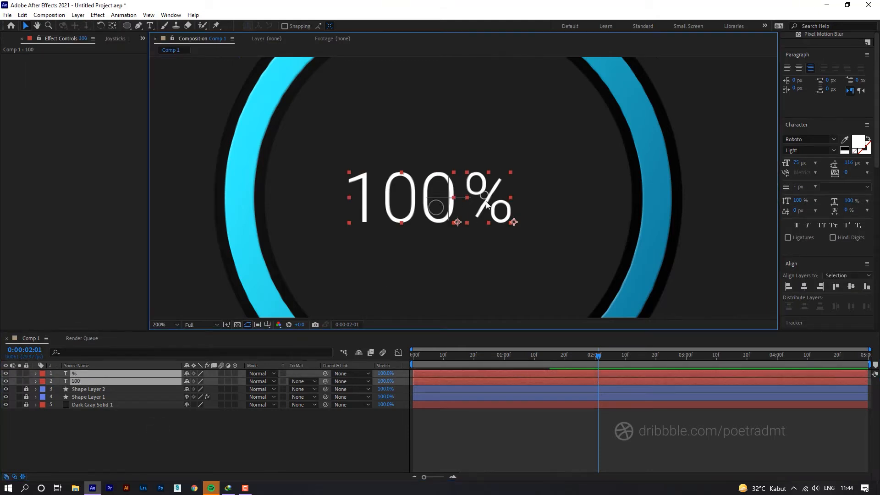
key("Right")
key("Right")
key("Right")
key("Right")
key("Right")
key("Right")
key("Right")
key("Right")
key("Right")
key("Right")
key("Right")
key("Right")
key("Right")
key("Right")
key("Right")
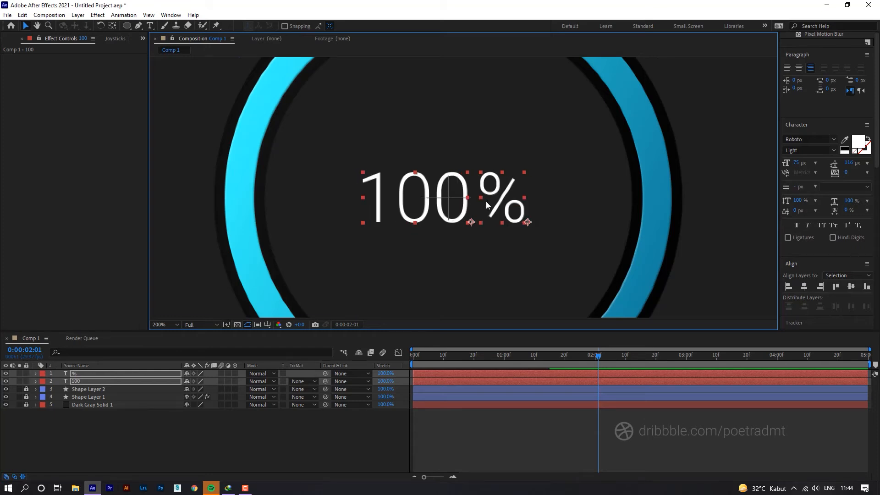
scroll(486, 201, "down", 1)
key("comma")
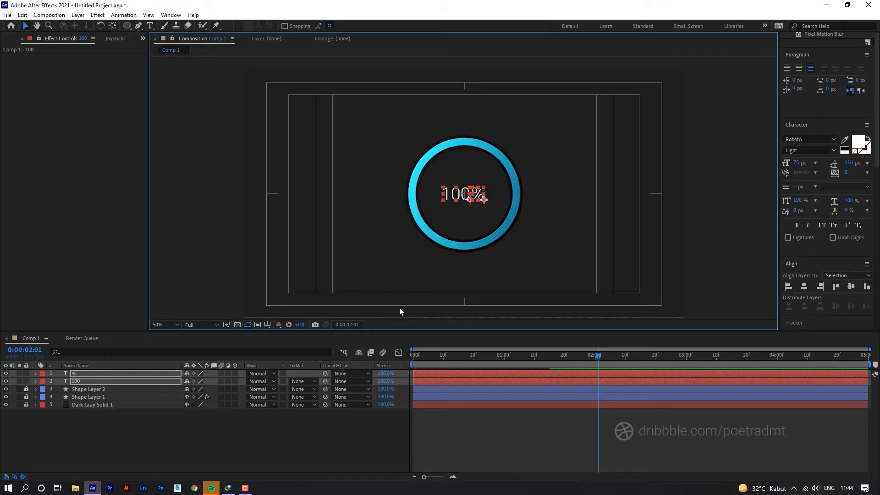
left_click(295, 416)
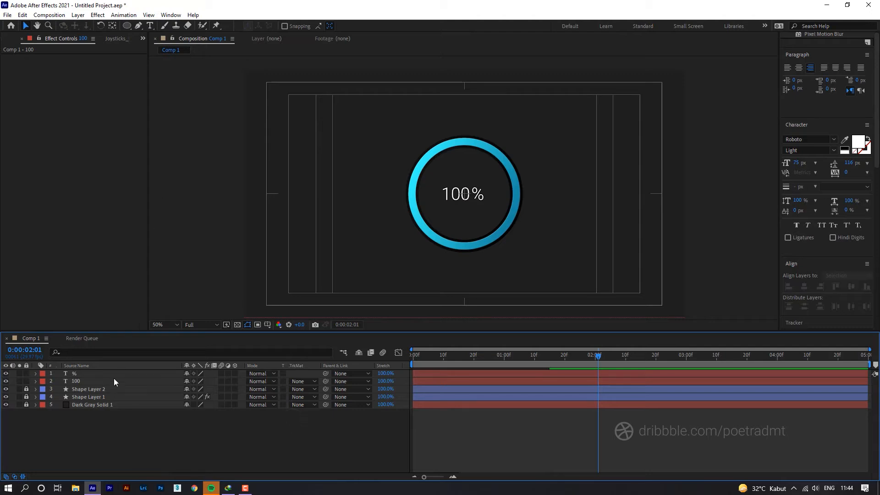
Change the font of both the "100" and "%" text layers to Montserrat Light.
left_click(103, 383)
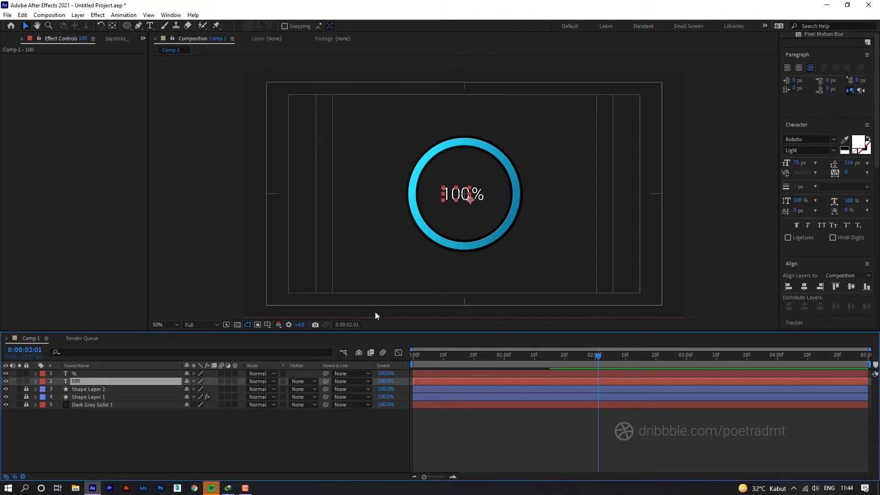
left_click(81, 374, "shift")
left_click(835, 140)
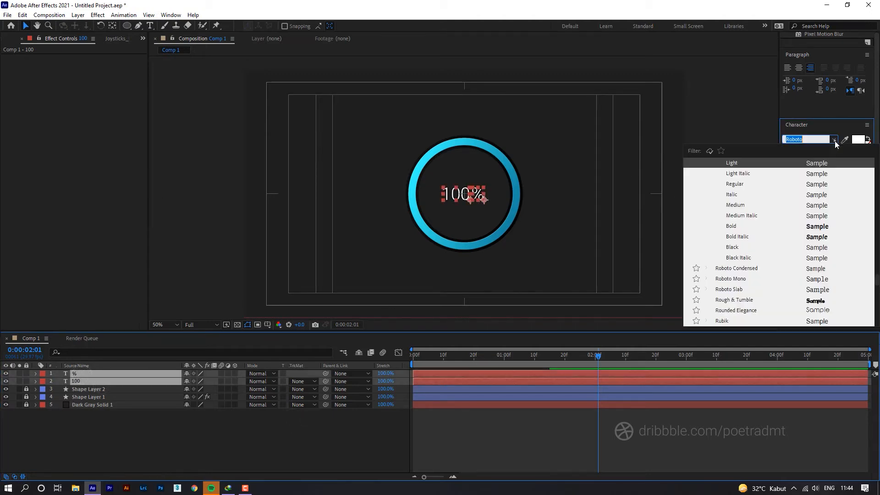
scroll(742, 287, "up", 10)
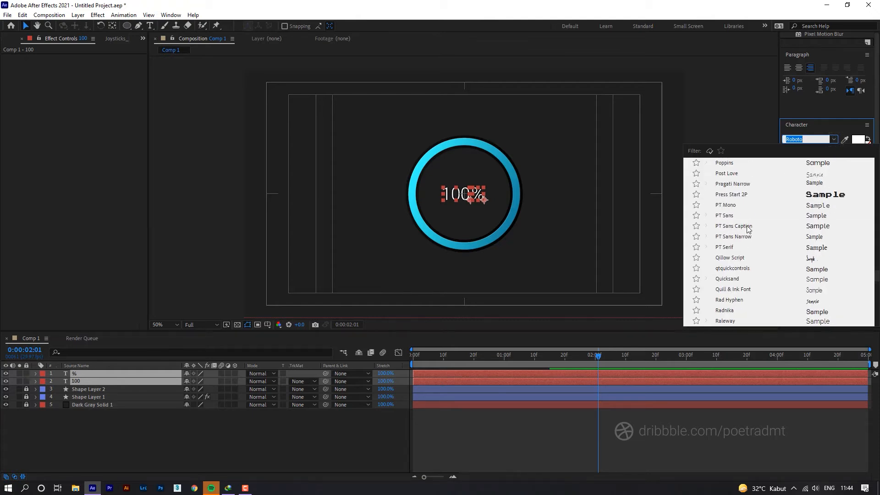
scroll(756, 222, "up", 10)
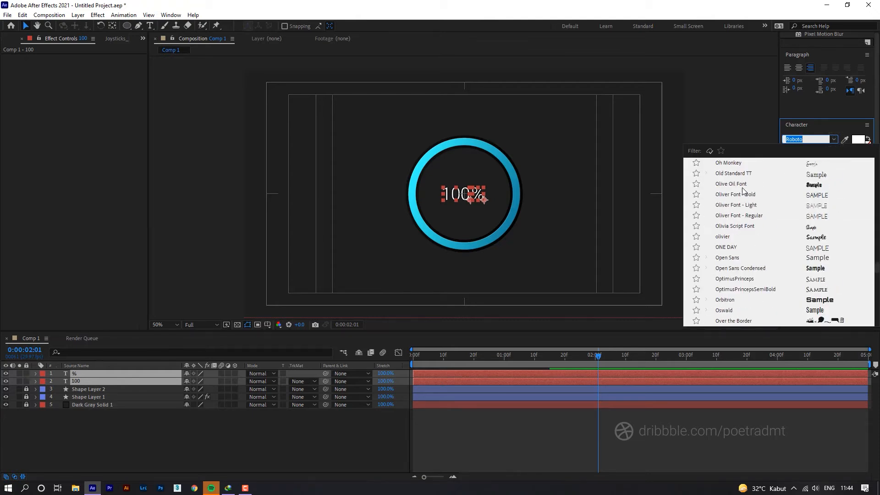
scroll(744, 191, "up", 4)
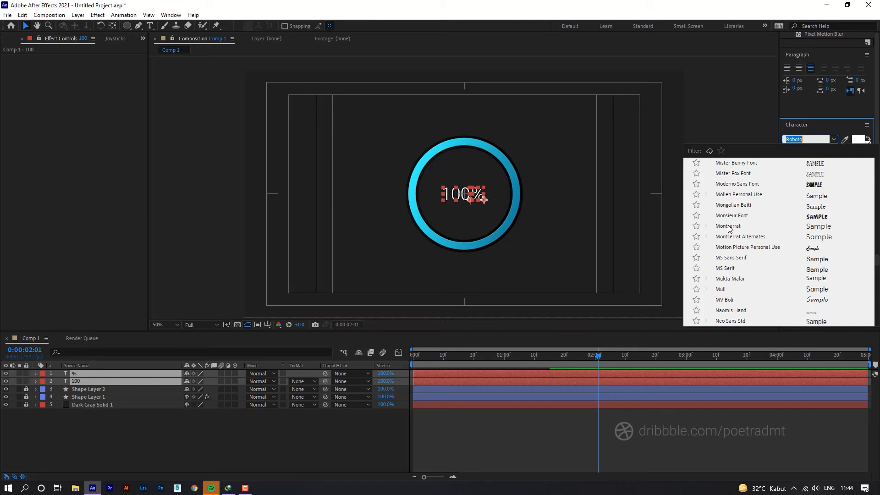
left_click(728, 226)
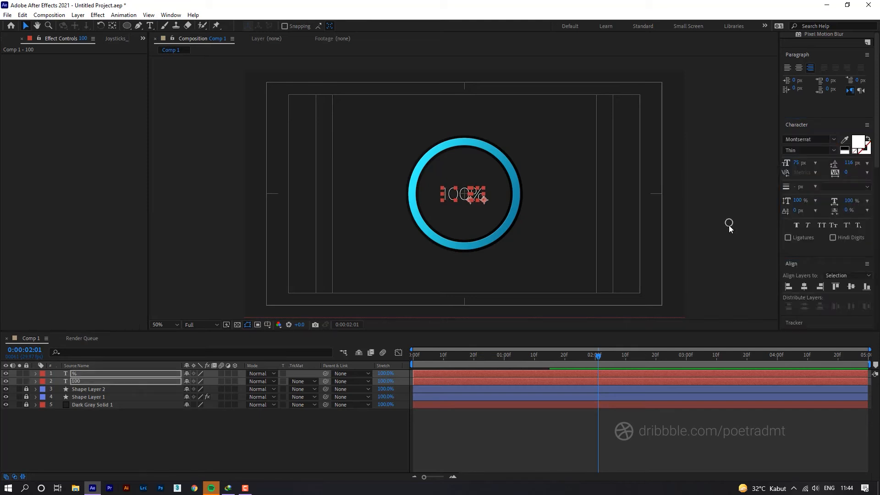
left_click(833, 147)
left_click(815, 201)
left_click(760, 200)
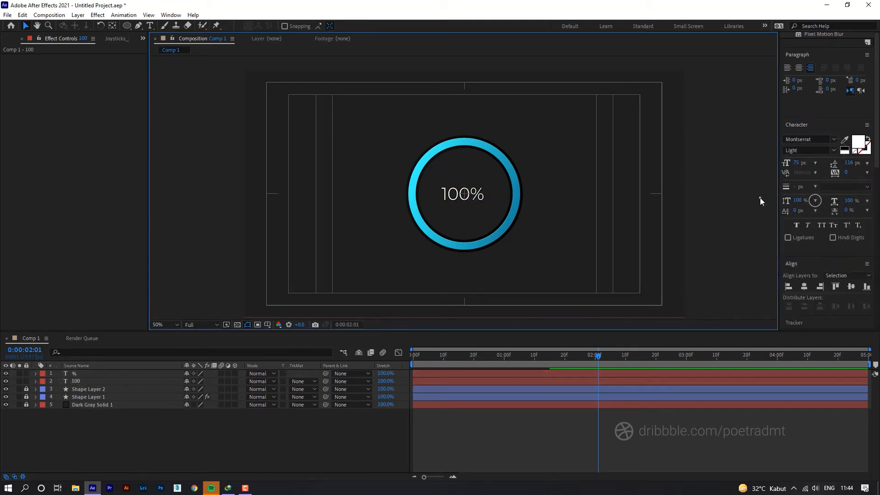
Set the fill color of both the "100" and "%" texts to light gray EAEAEA.
left_click(452, 196)
left_click(479, 196, "shift")
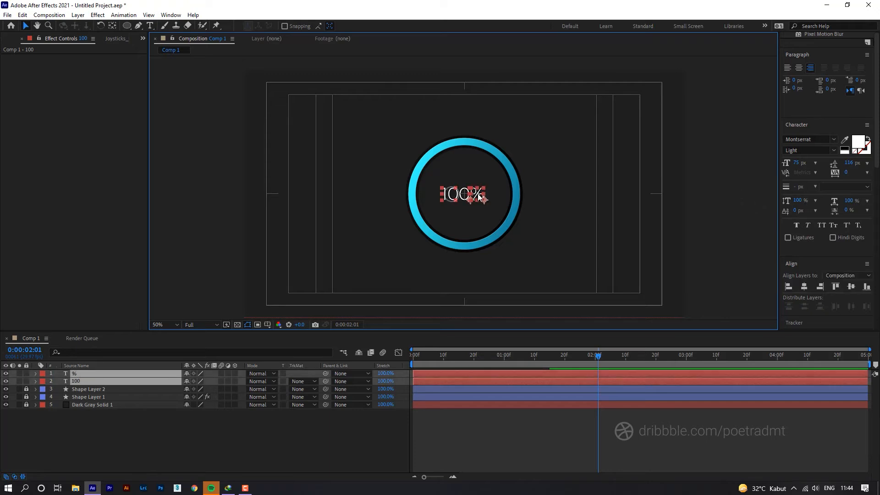
left_click(858, 141)
mouse_move(206, 354)
left_mouse_down()
mouse_move(168, 342)
mouse_move(156, 304)
left_mouse_up()
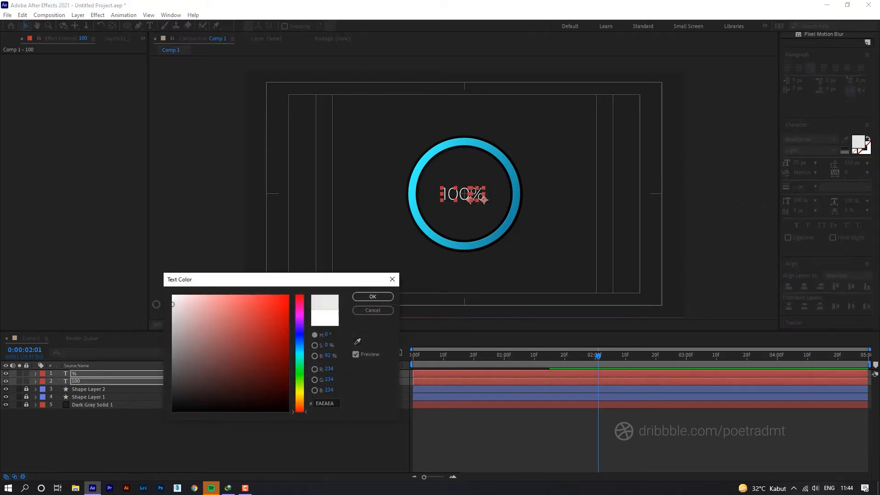
left_click(367, 294)
left_click(369, 238)
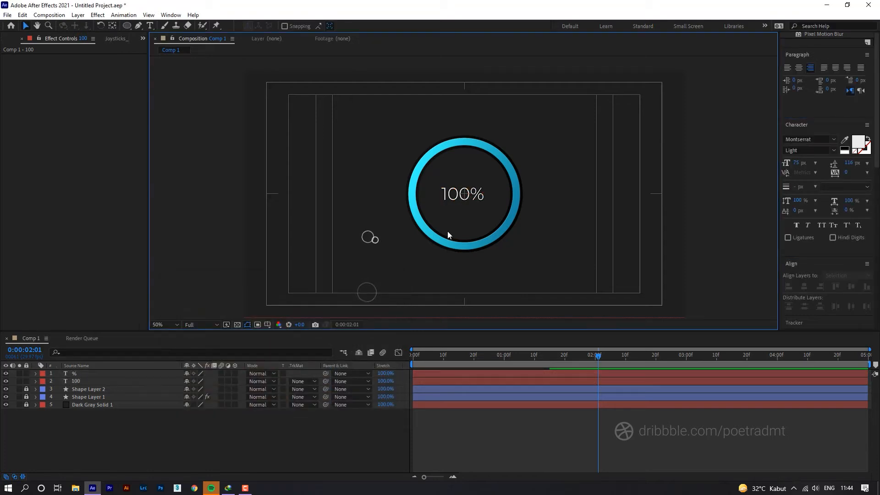
Nudge only the "%" text slightly to the right, away from the "100", and deselect it.
left_click(452, 194)
left_click(477, 195)
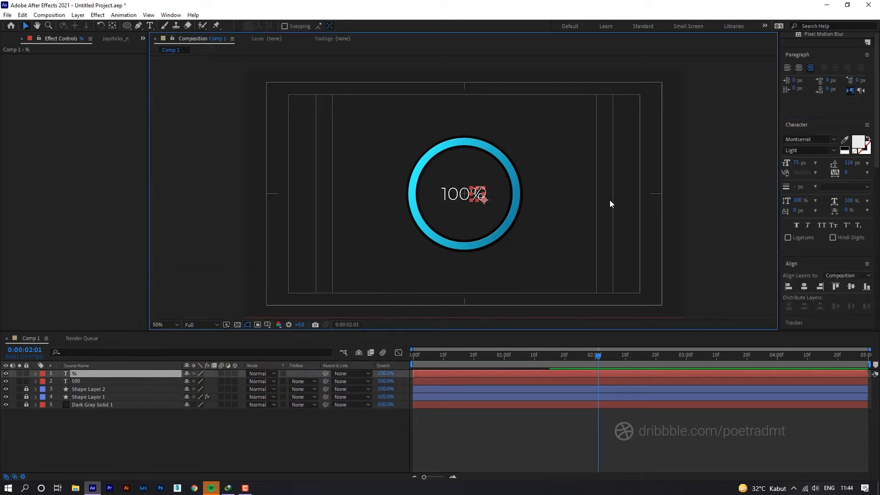
key("Return")
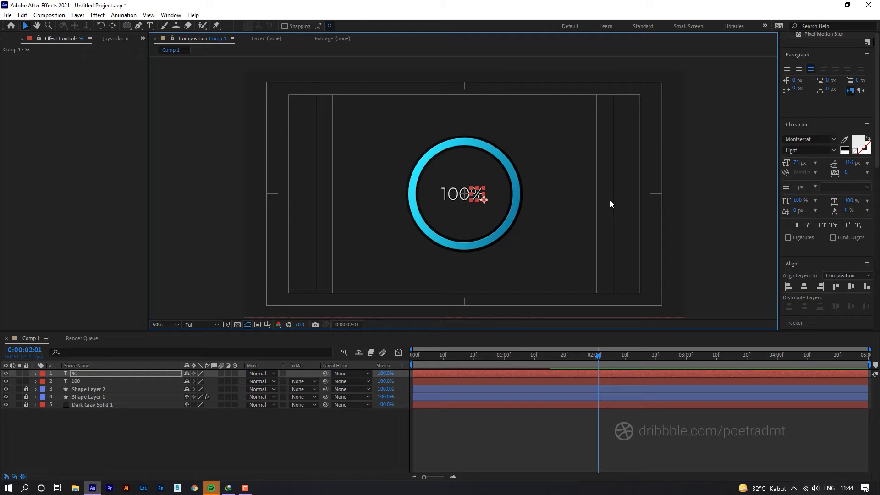
left_click(599, 183)
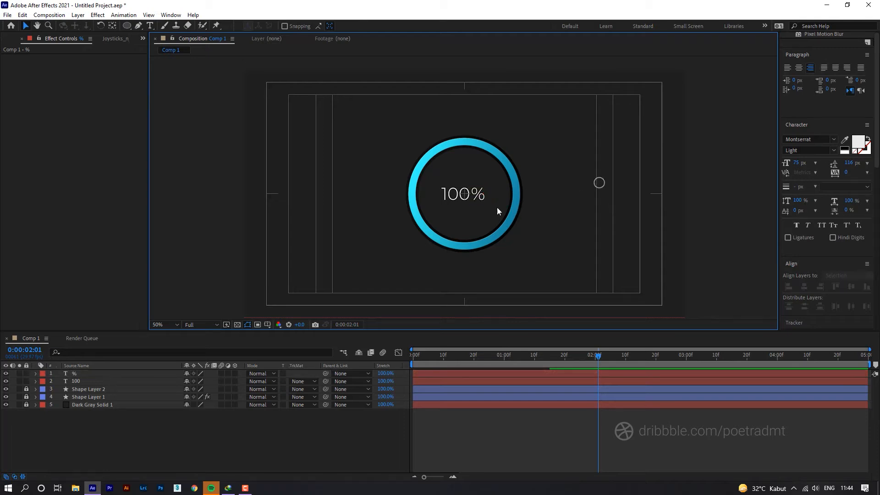
Expand the text properties of the "100" layer and select its Source Text property.
left_click(454, 195)
key("Return")
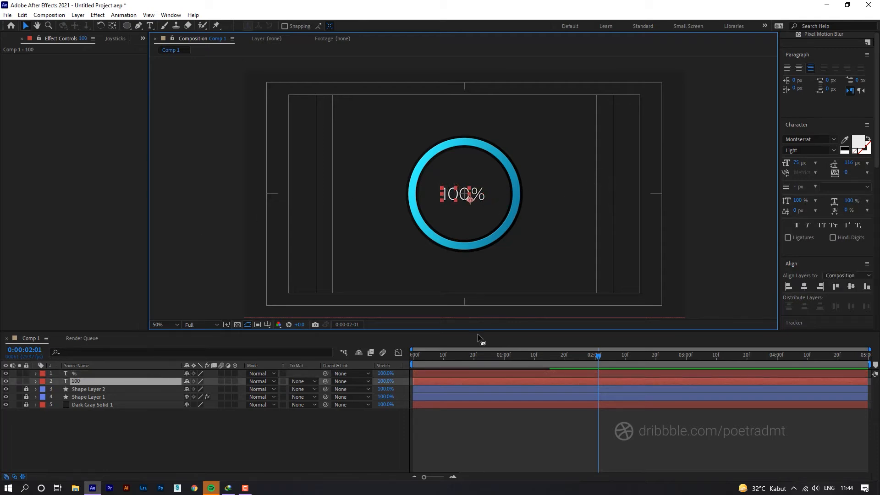
left_click(35, 382)
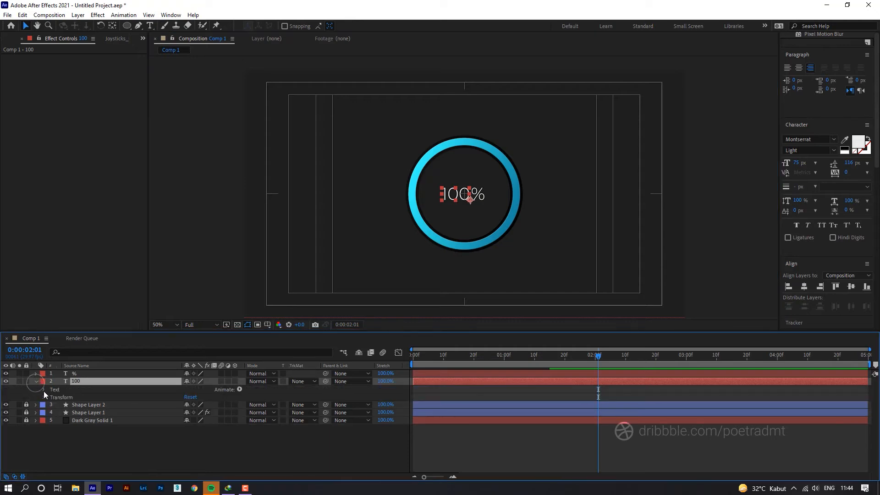
left_click(44, 390)
left_click(76, 397)
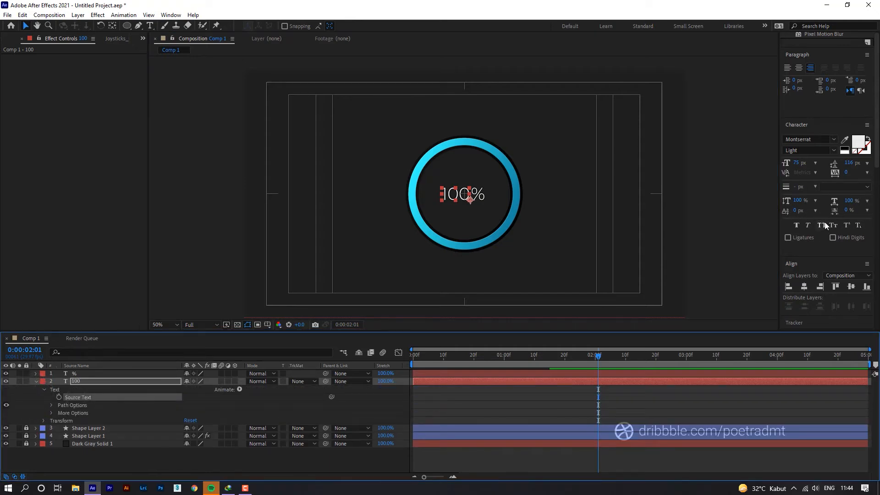
Search the effects for "slider" and apply Slider Control to the "100" text layer.
left_click(822, 128)
left_click(809, 180)
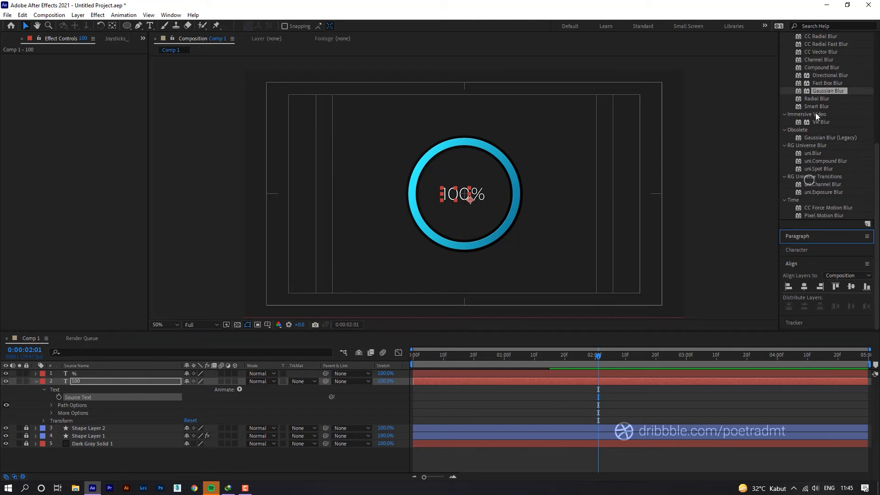
left_click(810, 77)
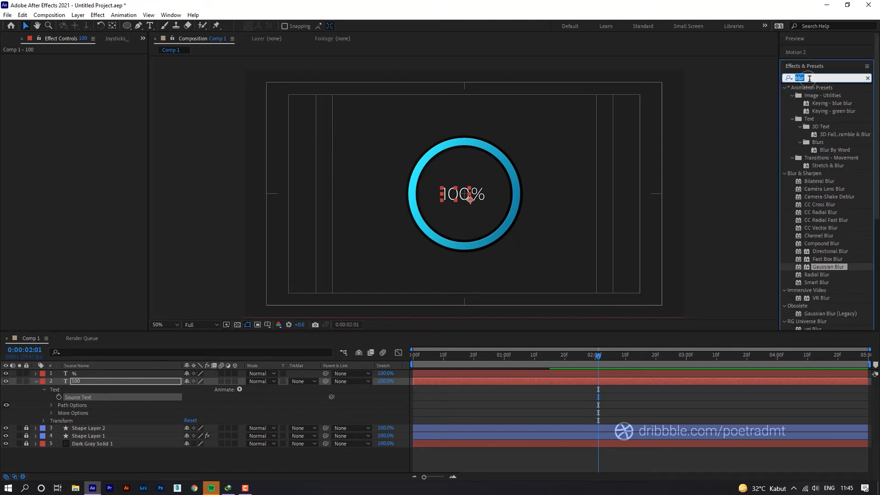
type("slider")
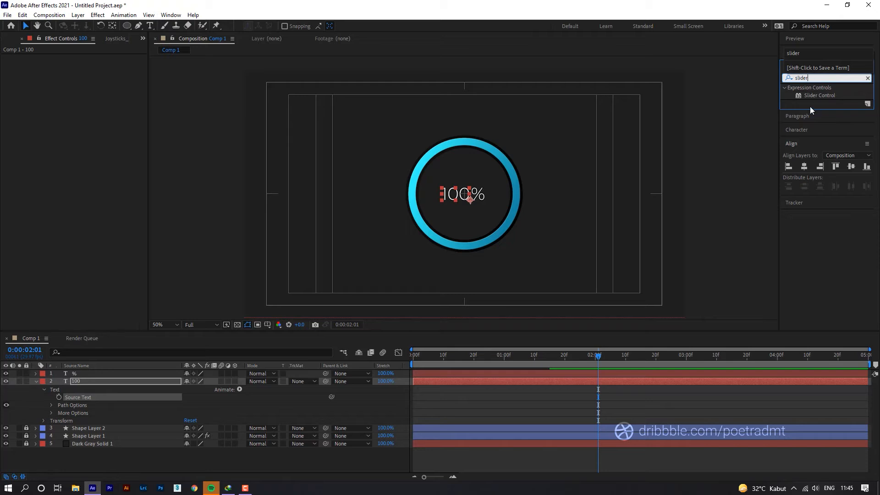
left_click_drag(818, 95, 75, 389)
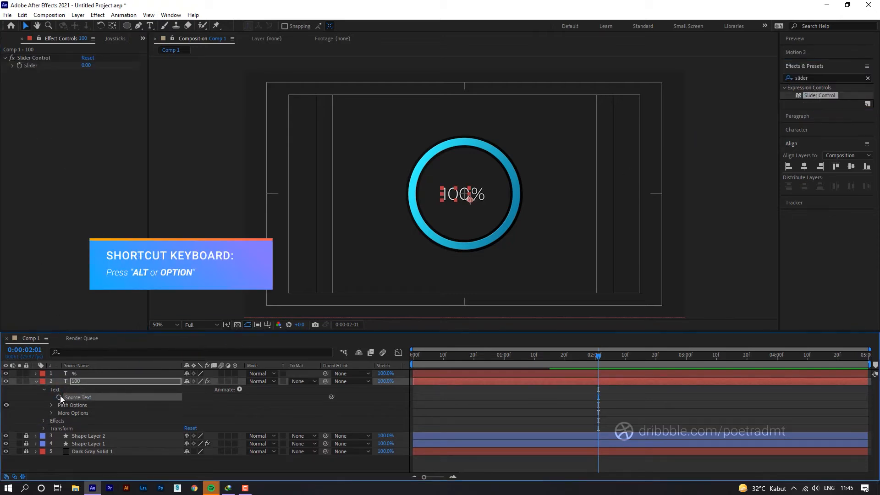
Link the "100" layer's Source Text to its Slider with the expression Math.round(effect("Slider Control")("Slider")).
left_click(59, 397, "alt")
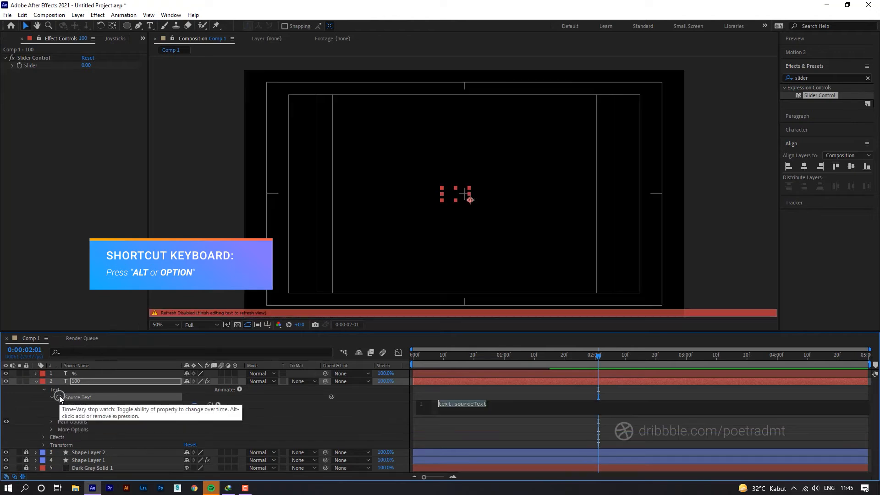
left_click_drag(209, 406, 27, 65)
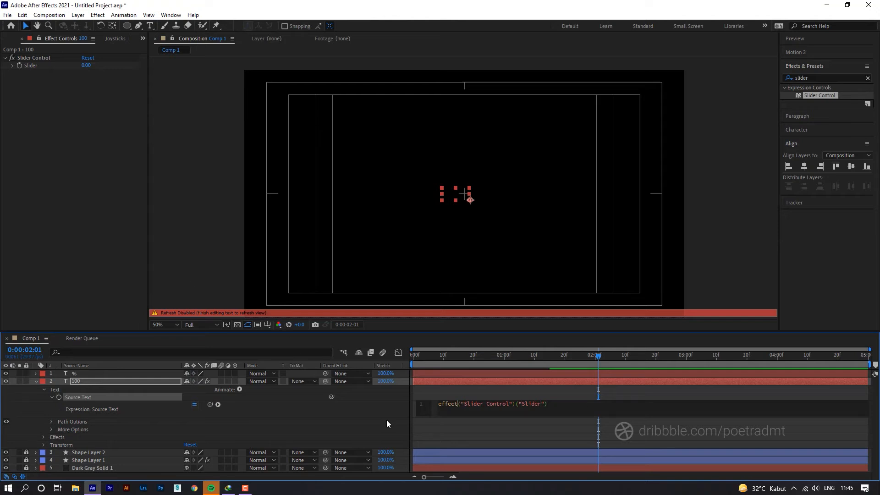
type("Math")
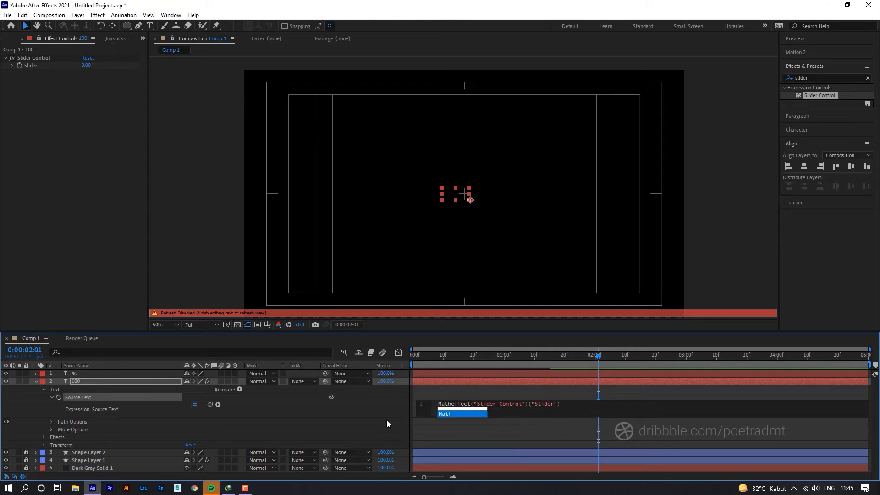
type(".r")
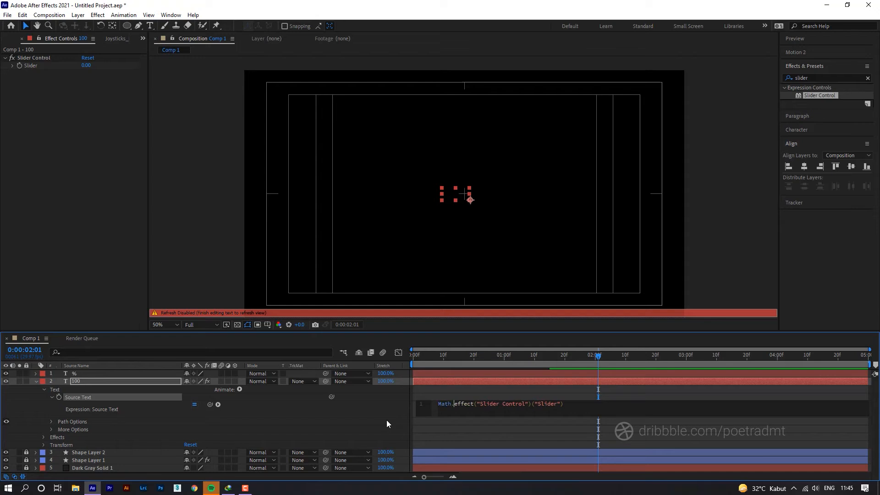
type("o")
type("un")
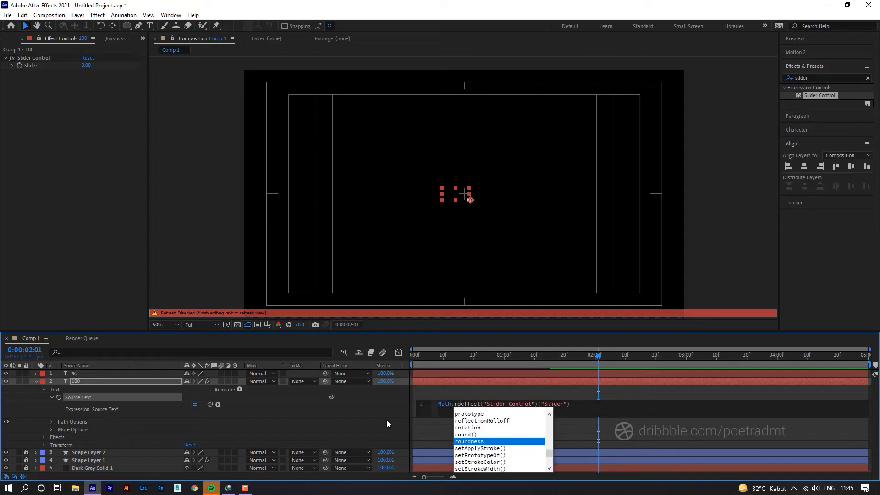
key("Return")
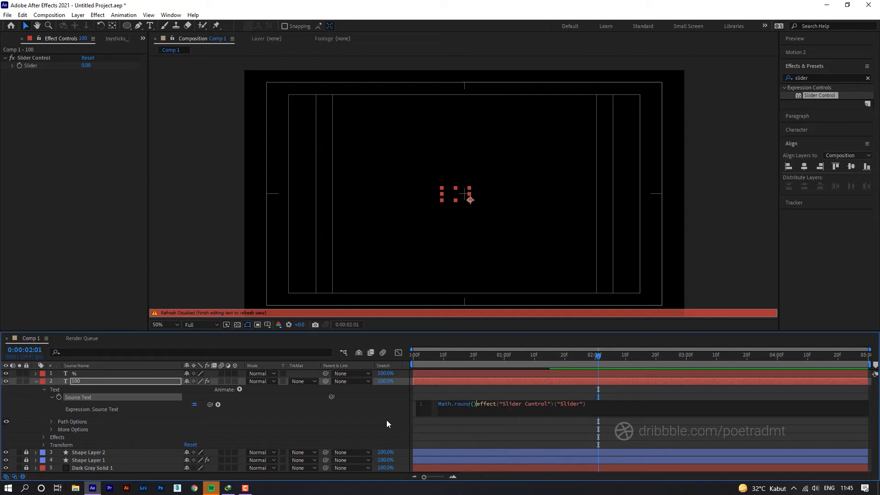
key("Delete")
left_click(431, 425)
Go to the first frame, unlock Shape Layer 2 and expand its contents to reveal the Trim Paths End keyframes.
left_click_drag(489, 354, 375, 370)
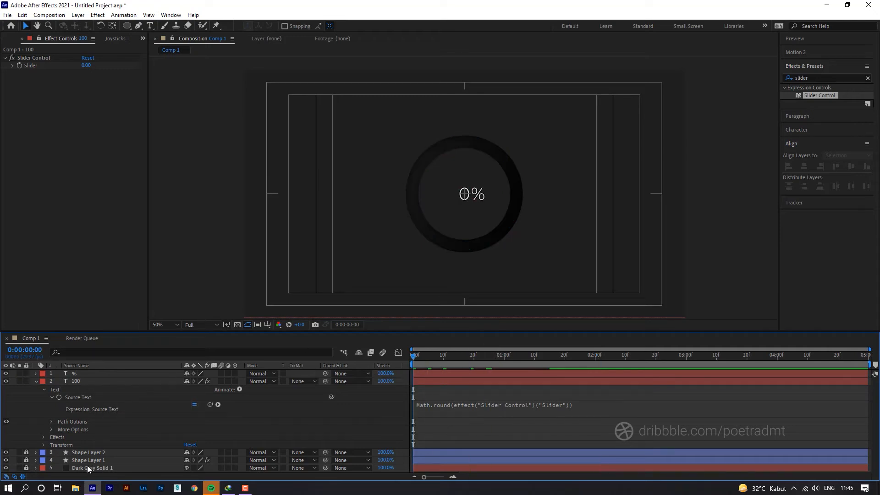
left_click(26, 452)
left_click(39, 452)
left_click(36, 452)
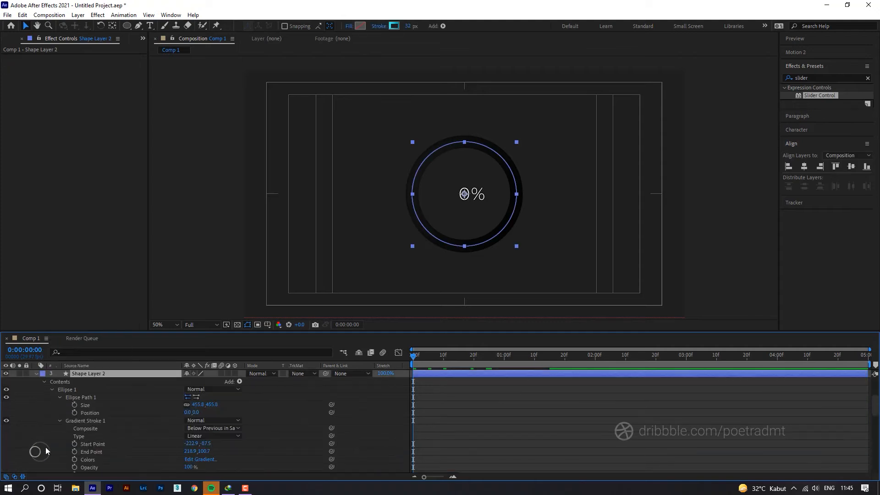
left_click(51, 389)
left_click(43, 382)
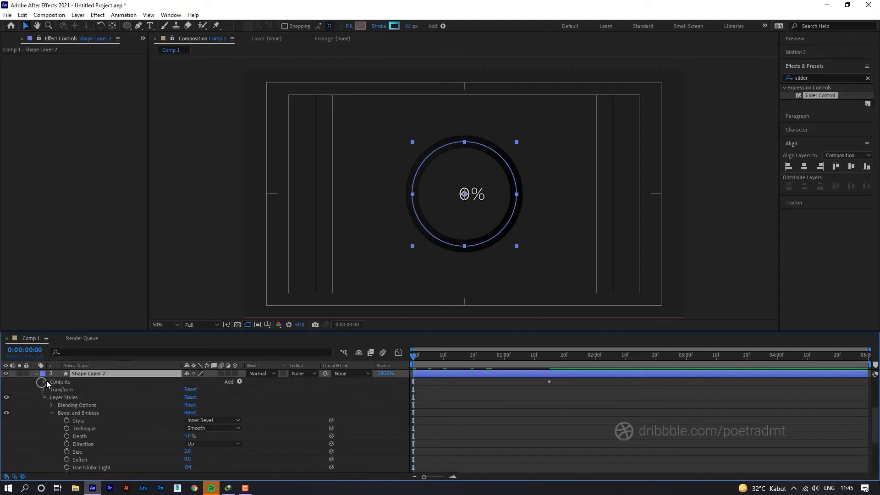
left_click(44, 396)
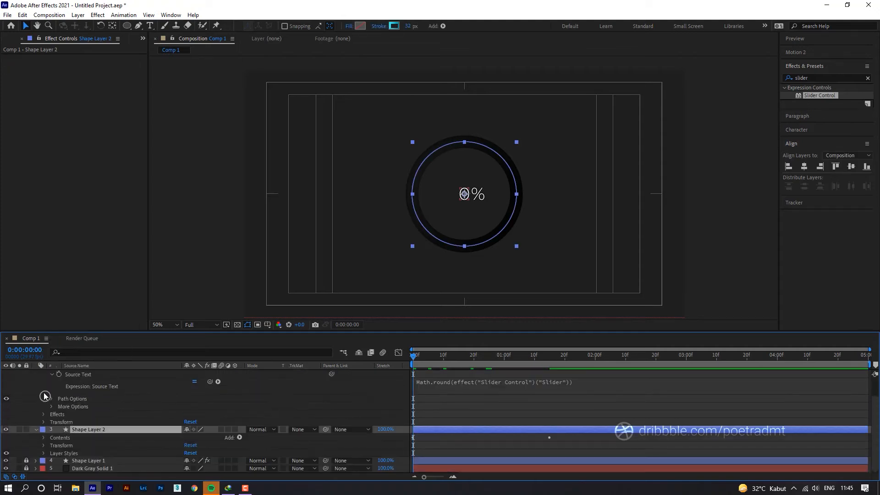
left_click(44, 437)
left_click(90, 452)
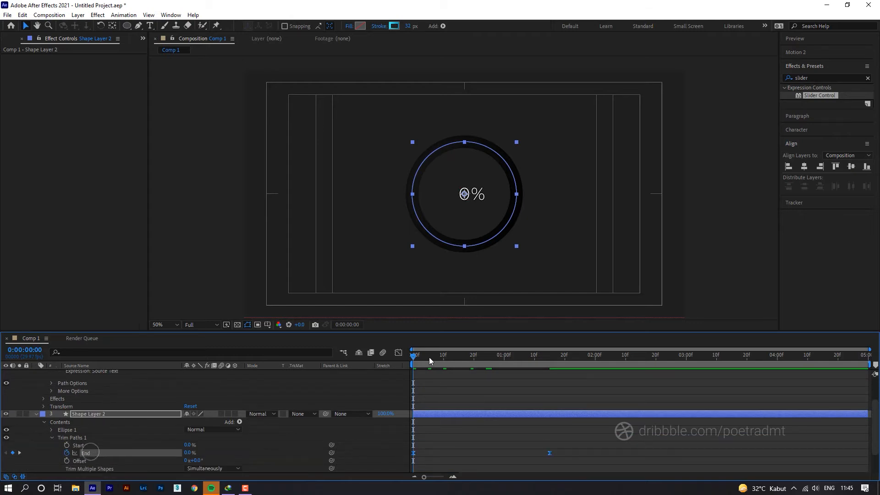
Set a starting Slider keyframe on the "100" layer at 0:00:00:00 and reveal it in the timeline.
left_click_drag(428, 356, 399, 361)
scroll(72, 415, "up", 2)
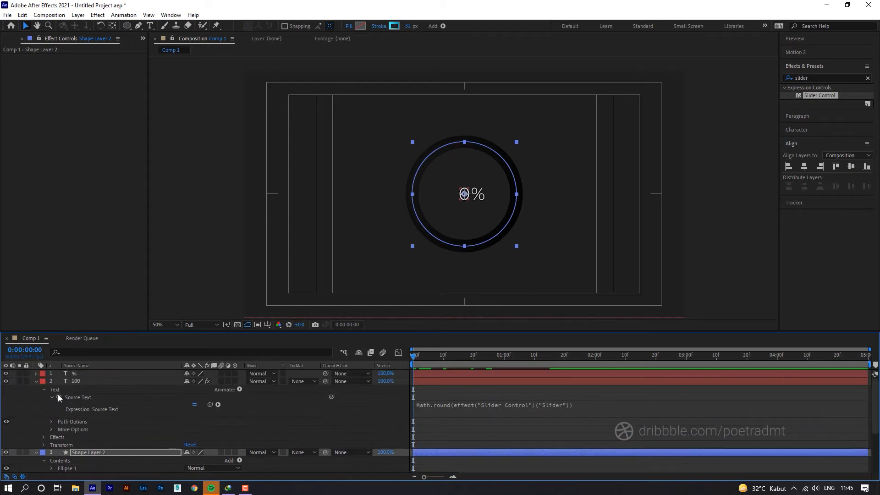
left_click(70, 381)
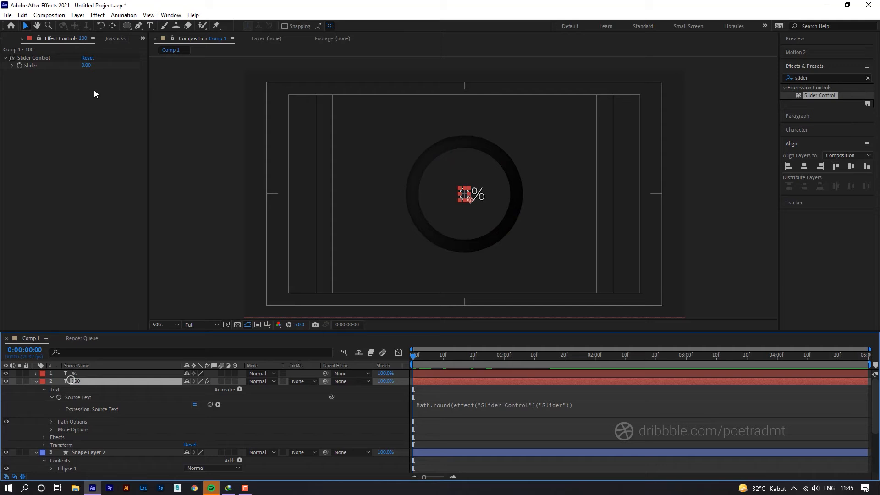
left_click(20, 60)
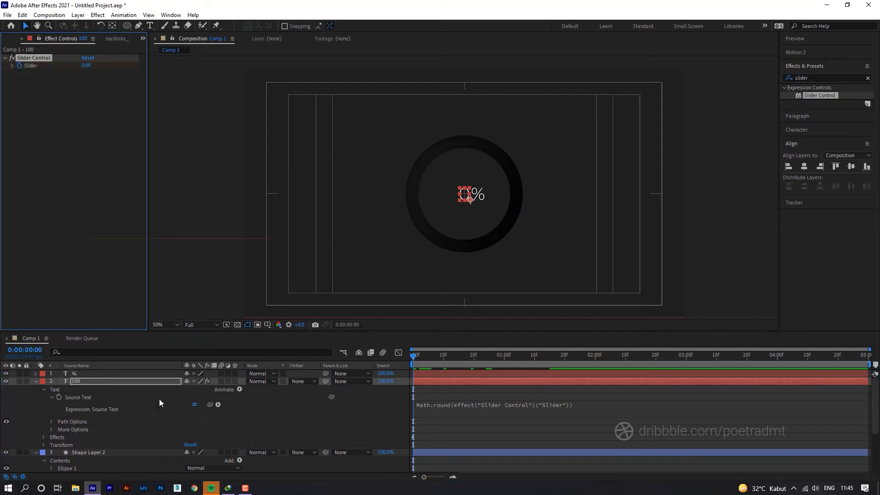
key("u")
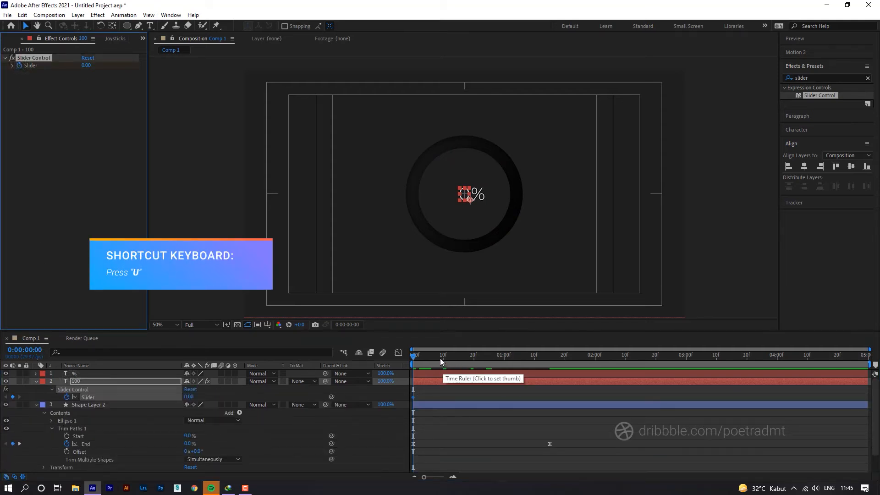
Set the "100" layer's Slider to 100 at 0:00:01:15, matching the ring's final End keyframe.
left_click_drag(439, 357, 555, 364)
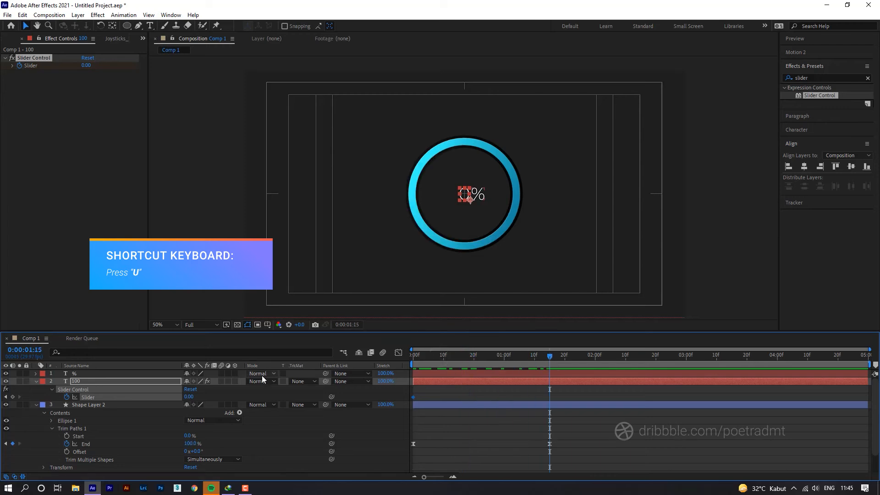
left_click_drag(192, 396, 237, 399)
type("100")
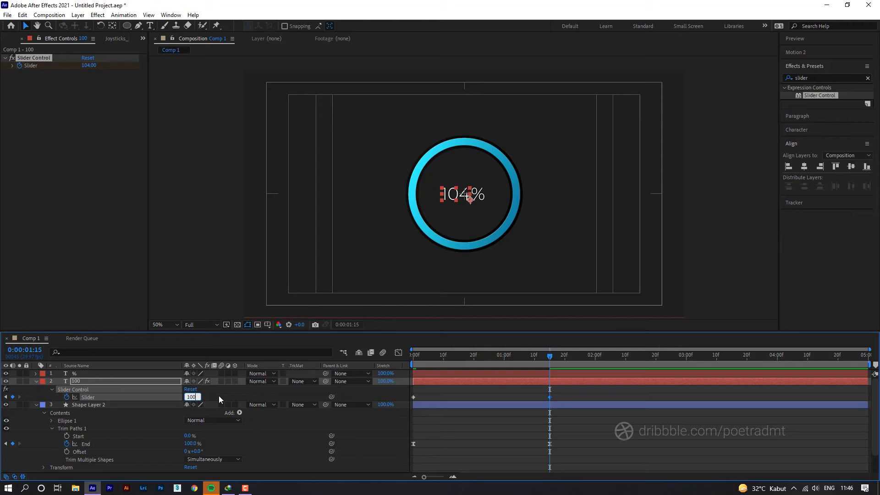
key("Return")
Apply Easy Ease to both Slider keyframes of the "100" layer.
left_click_drag(555, 394, 406, 399)
right_click(412, 397)
mouse_move(437, 392)
left_click(548, 421)
Preview the ring and counter animation from the first frame several times.
left_click_drag(440, 357, 403, 362)
left_click(519, 395)
key("space")
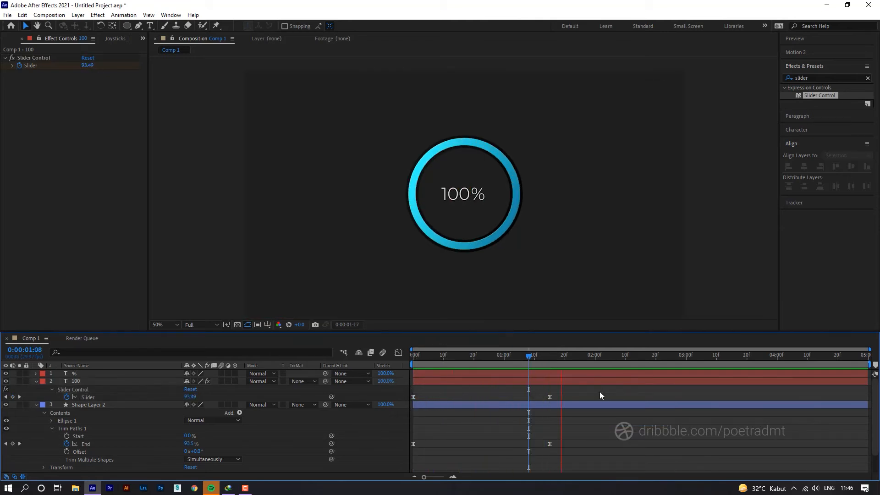
left_click_drag(539, 358, 414, 364)
key("space")
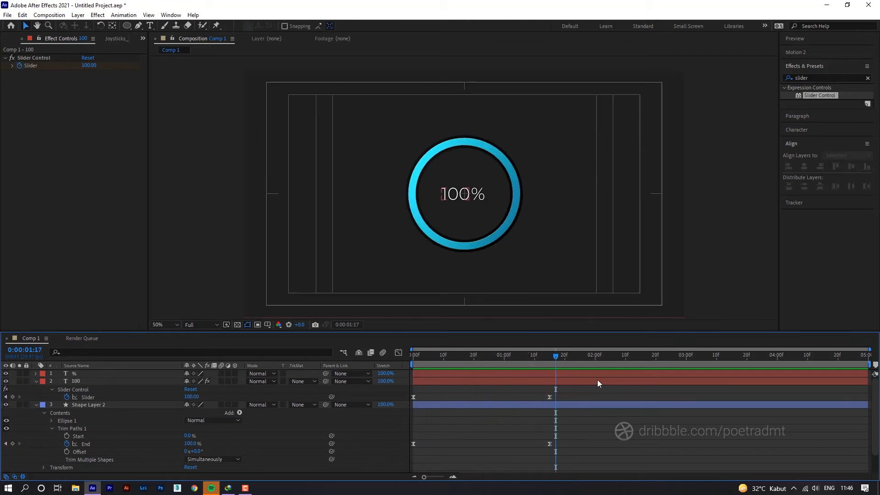
left_click_drag(542, 362, 401, 364)
key("space")
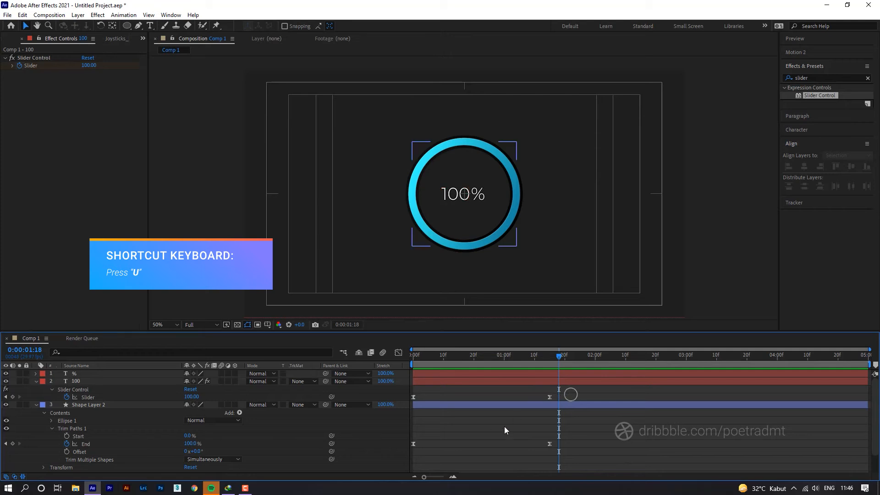
Show only the keyframed properties of Shape Layer 2 and move the playhead to 0:00:01:15.
left_click(506, 405)
key("u")
left_click_drag(559, 356, 550, 358)
Turn the "100" layer and Shape Layer 2 into 3D layers and reveal their rotation properties.
left_click(549, 381)
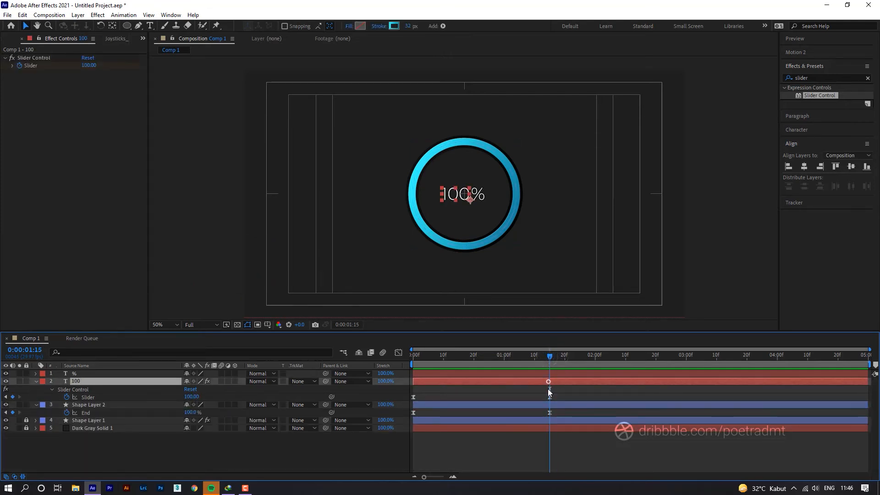
left_click(547, 405, "ctrl")
left_click(548, 452)
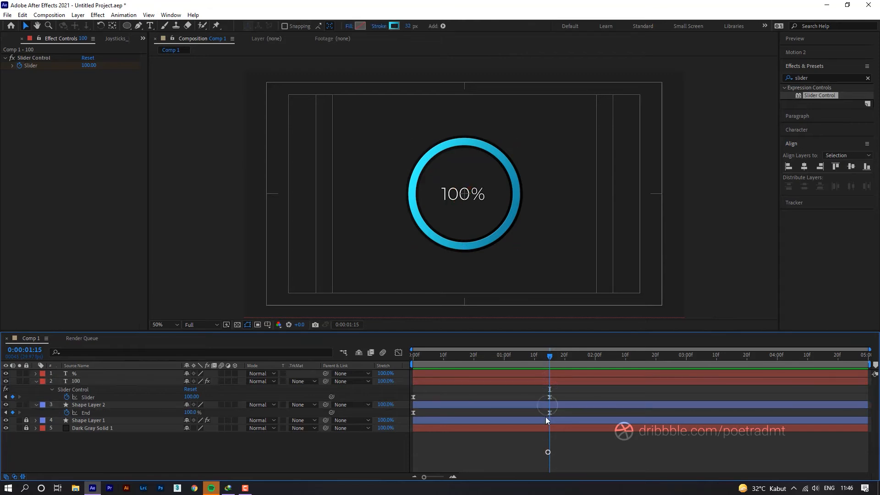
left_click(543, 384)
left_click(542, 404, "ctrl")
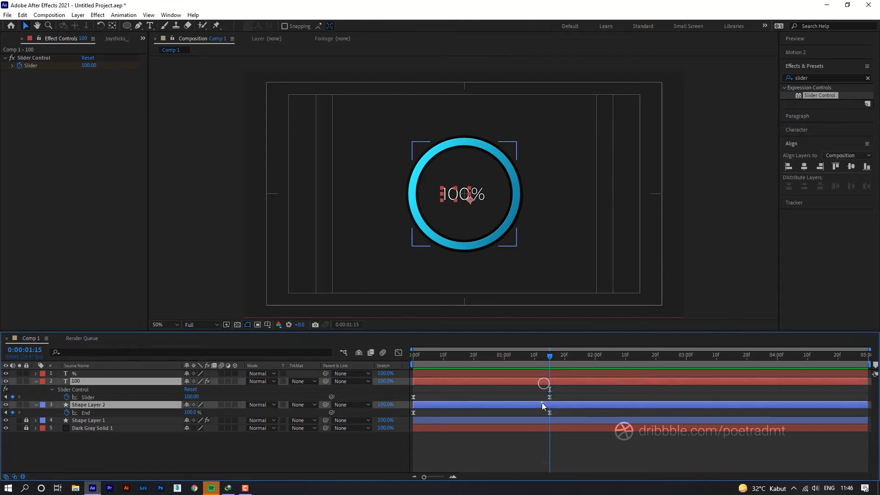
left_click(235, 382)
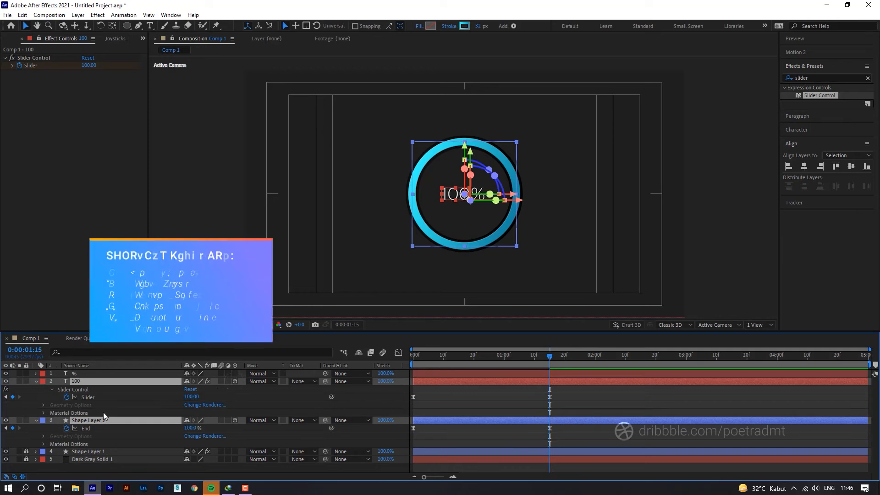
key("r")
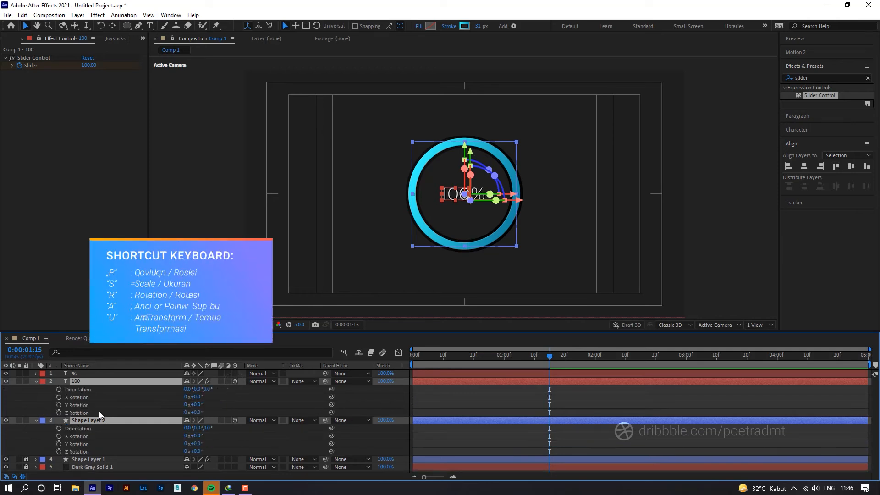
Move the playhead to 0:00:01:13 and add a null object to the composition with no layer selected.
left_click(471, 403)
mouse_move(535, 357)
left_mouse_down()
mouse_move(513, 359)
mouse_move(543, 357)
left_mouse_up()
left_click(546, 381)
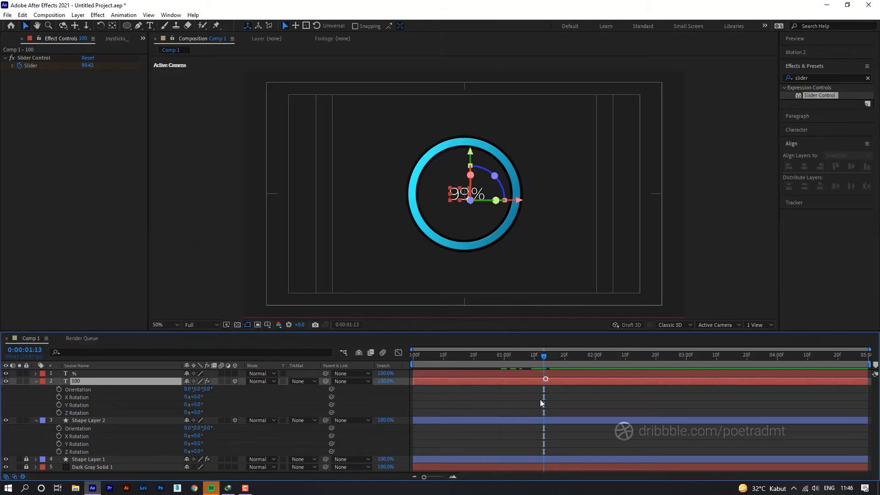
left_click(541, 402)
left_click(78, 15)
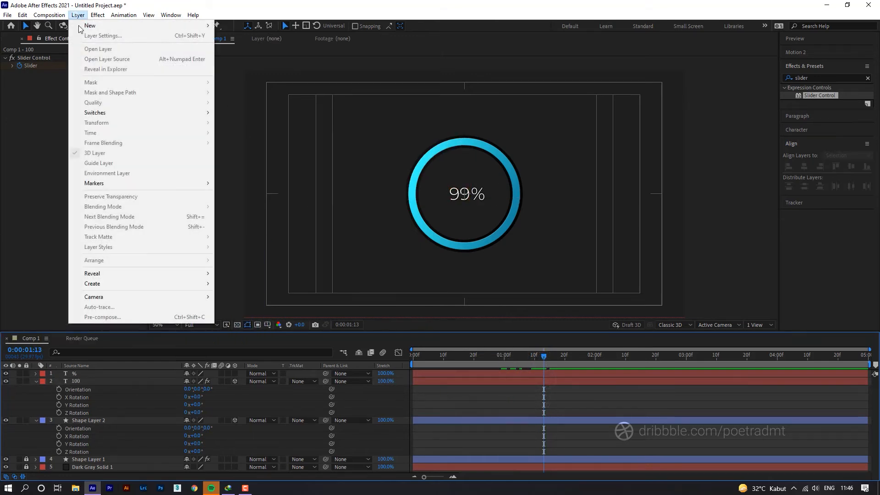
mouse_move(82, 27)
left_click(232, 64)
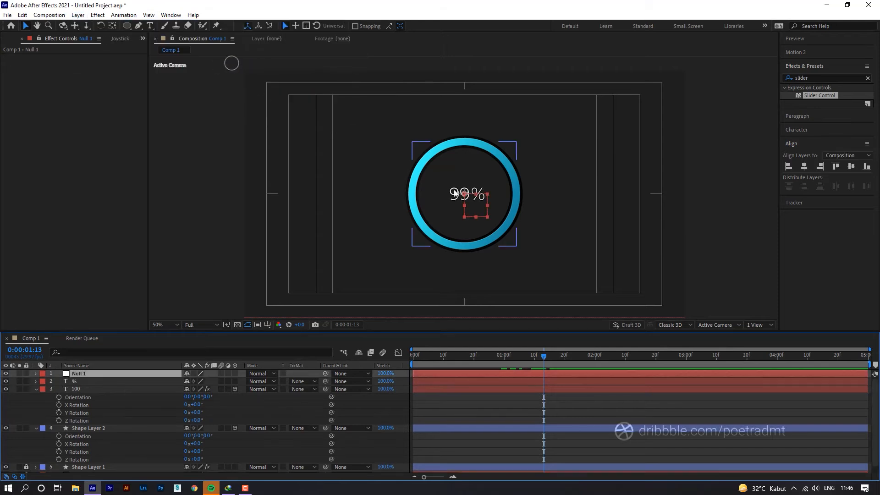
Center the null in the composition horizontally and vertically, and snap its anchor point to its own center.
left_click(479, 207)
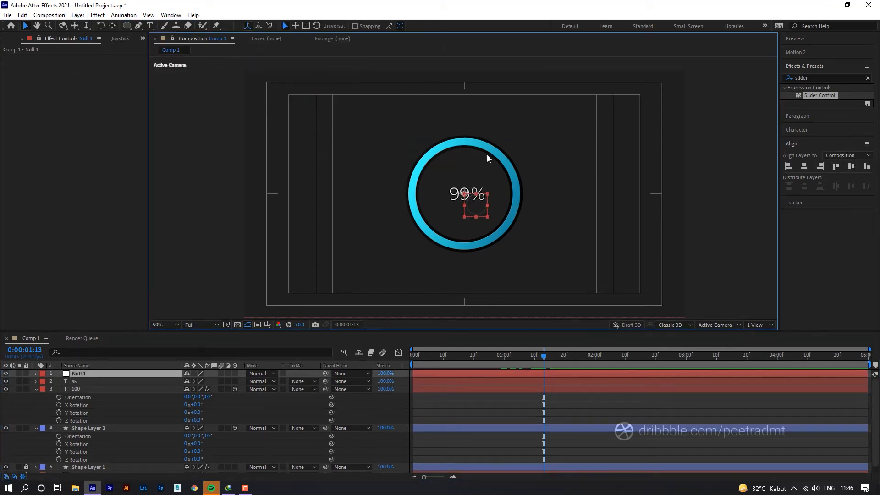
left_click(806, 167)
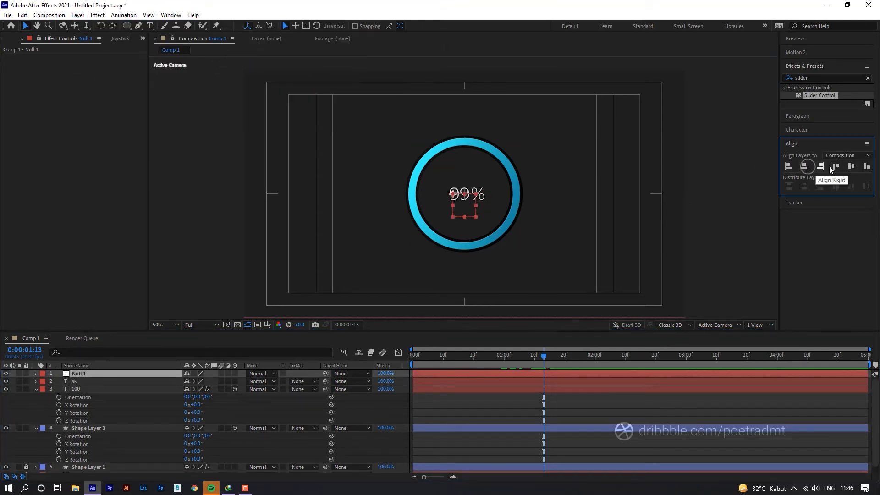
left_click(851, 166)
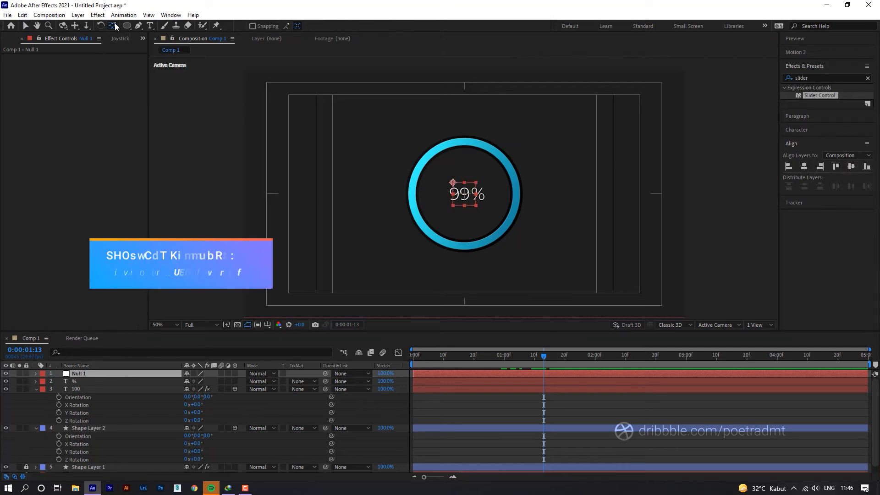
key("ctrl")
left_click_drag(452, 183, 464, 194)
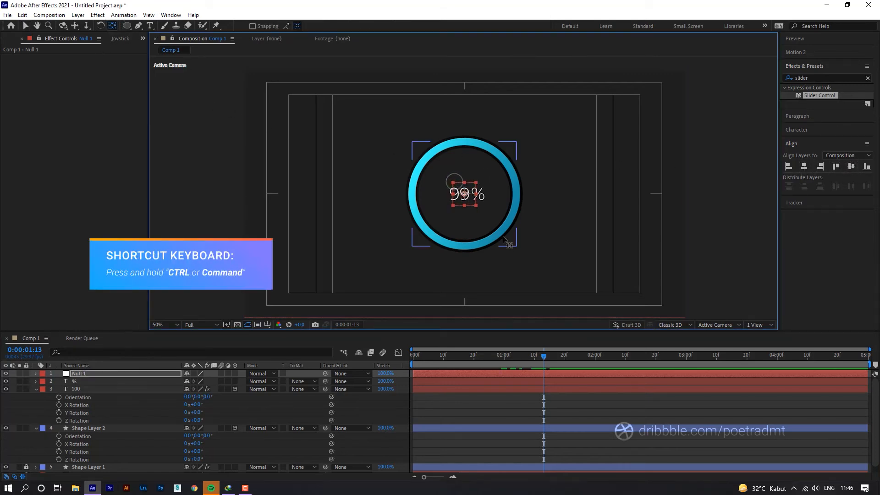
Make the null and the "%" text 3D layers and turn off 3D for Shape Layer 2.
left_click(90, 375)
left_click(235, 373)
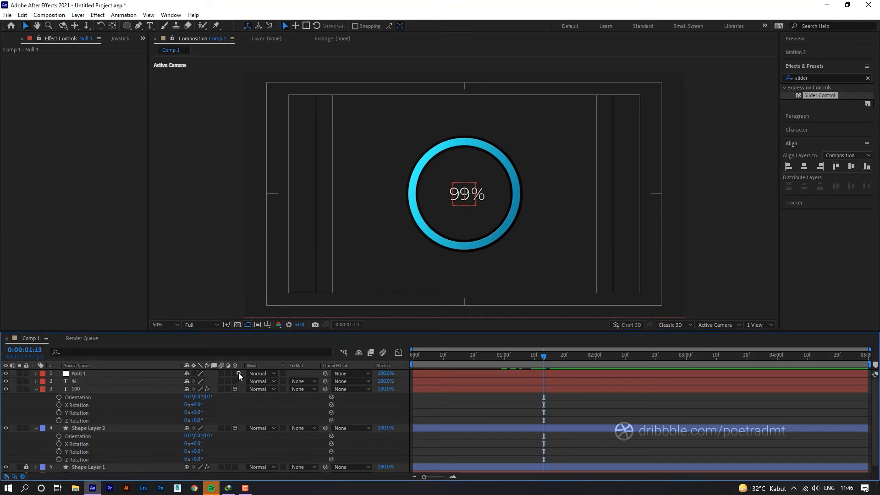
left_click(235, 427)
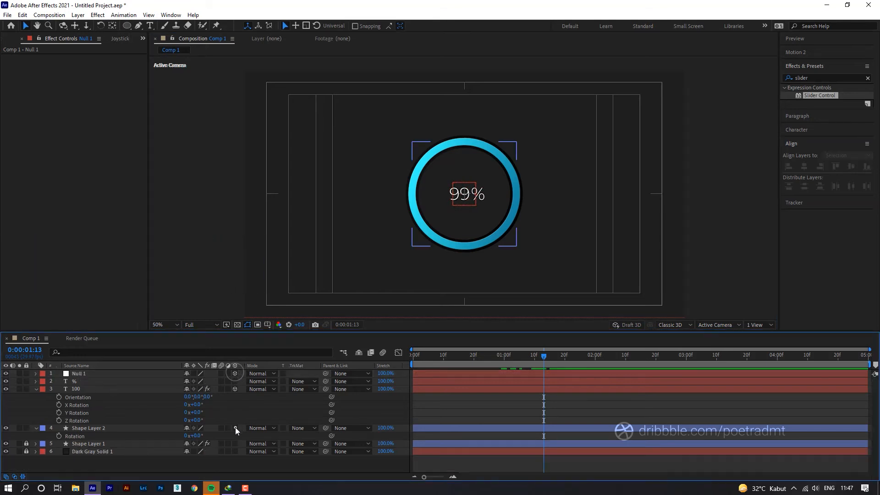
left_click(234, 382)
Parent the "%" and "100" text layers to Null 1 and reveal the null's rotation properties.
left_click(118, 382)
left_click(180, 388, "shift")
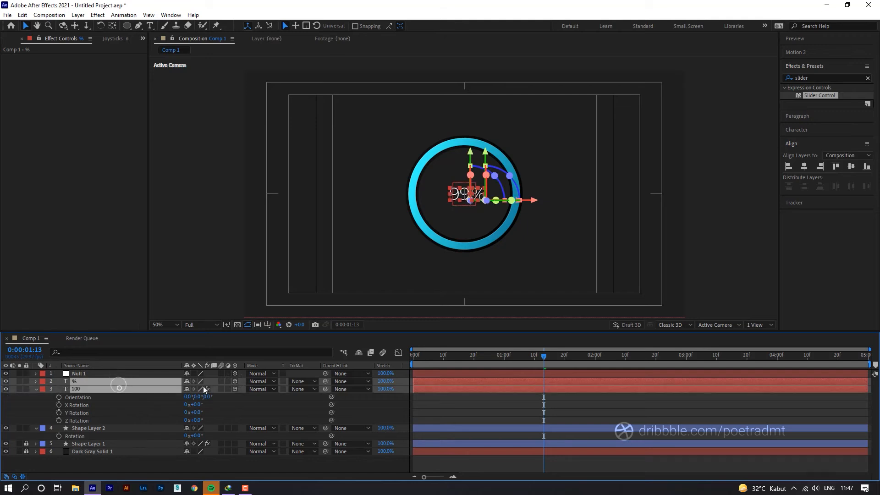
left_click_drag(326, 381, 84, 372)
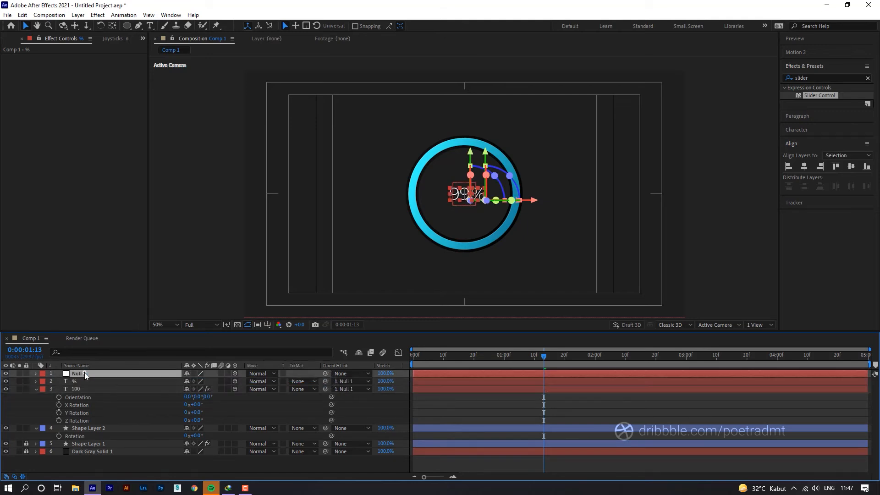
key("r")
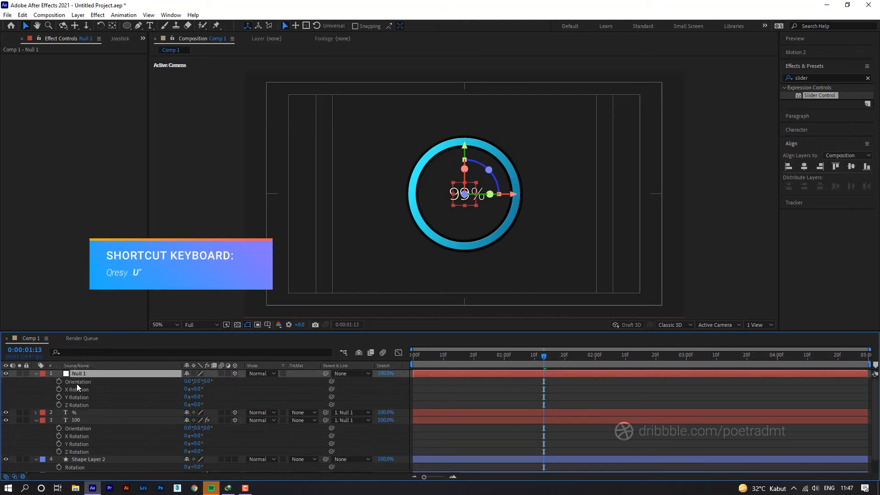
Collapse the "100" layer, reveal Shape Layer 2's keyframes, and place the playhead on its last End keyframe at 0:00:01:15.
left_click(548, 357)
left_click(551, 386)
left_click(35, 419)
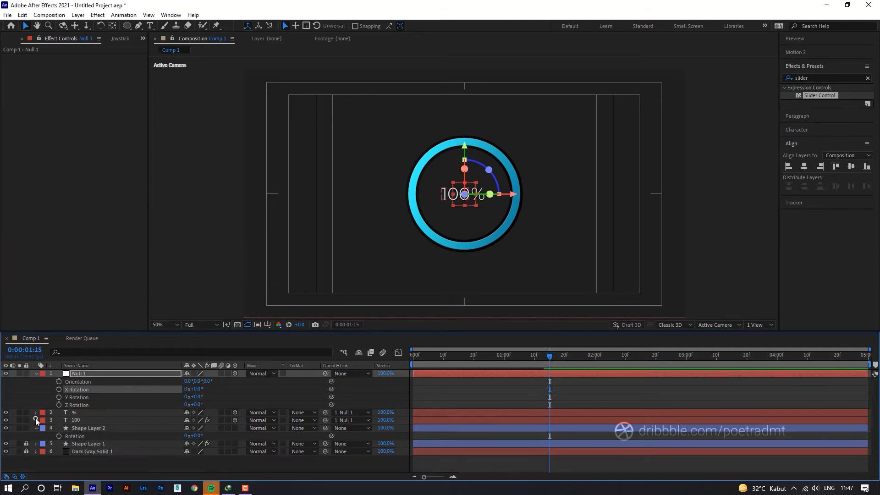
left_click(429, 427)
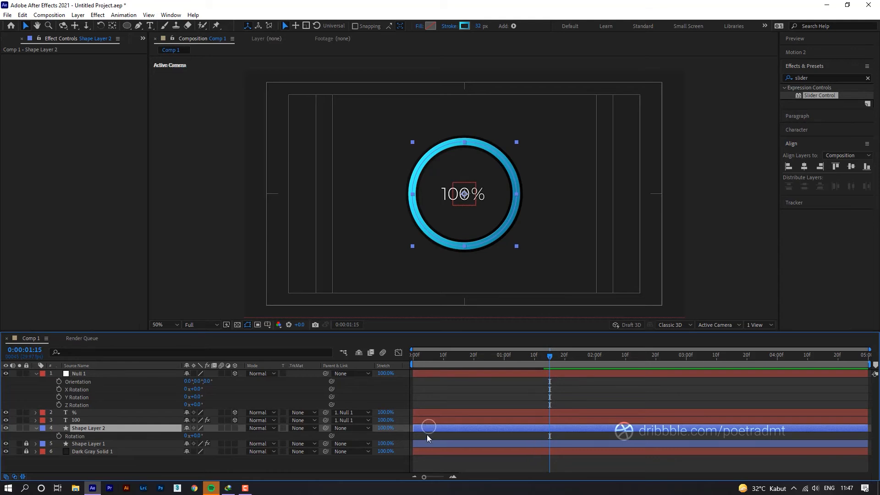
key("u")
left_click_drag(496, 367, 552, 371)
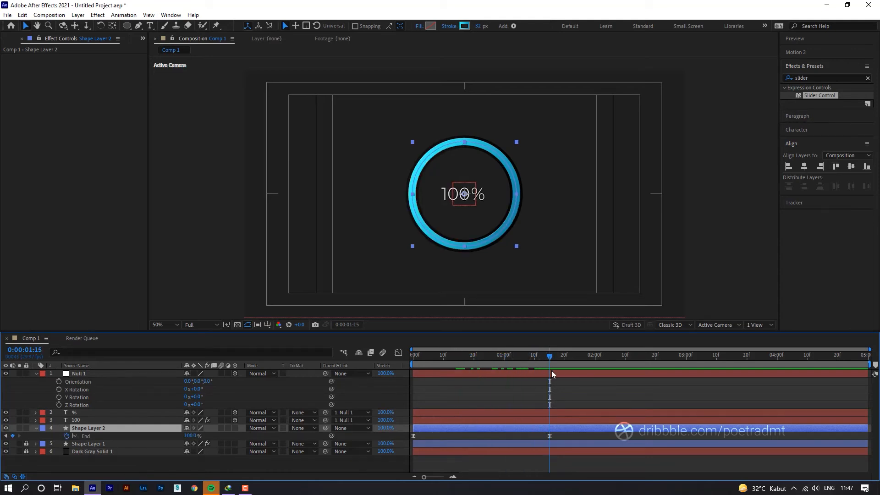
left_click(78, 375)
mouse_move(196, 397)
left_mouse_down()
mouse_move(207, 404)
mouse_move(198, 404)
left_mouse_up()
key("ctrl+z")
key("ctrl+z")
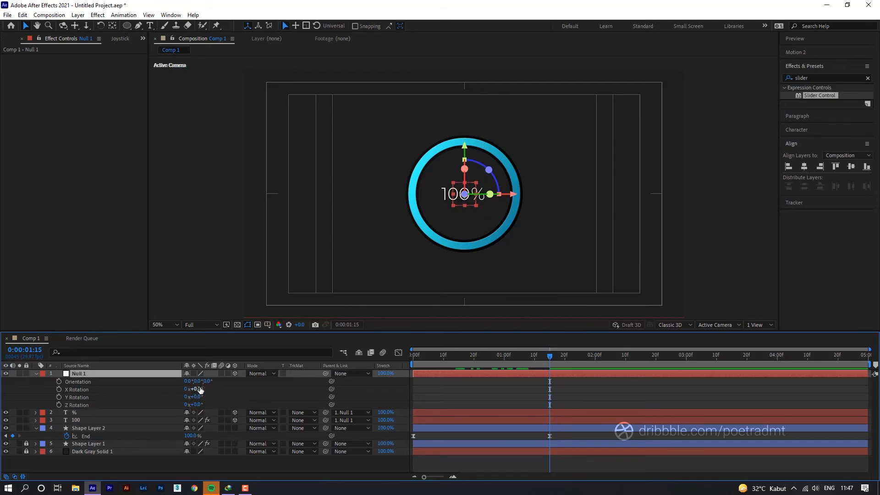
left_click_drag(197, 405, 229, 404)
key("ctrl+z")
Keyframe the null's Z Rotation at 0:00:01:15 and set it to 1x+0.0° at 0:00:02:00.
left_click(59, 405)
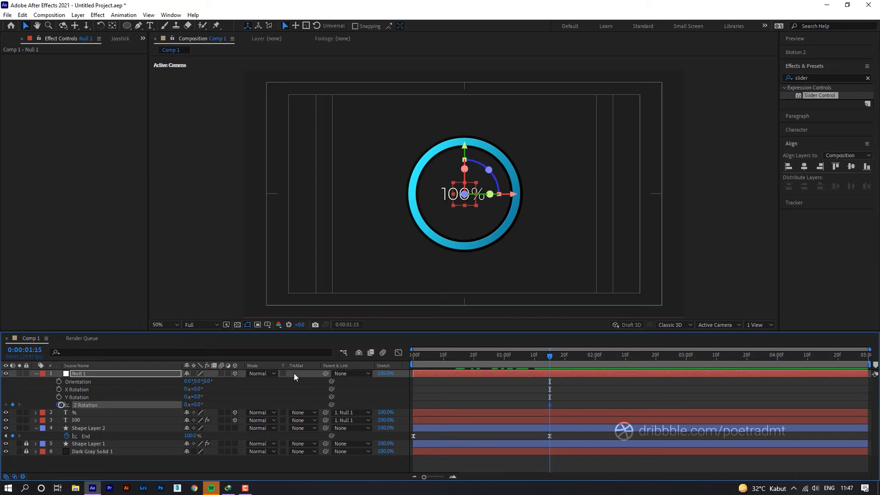
left_click_drag(550, 355, 595, 361)
left_click_drag(197, 406, 361, 400)
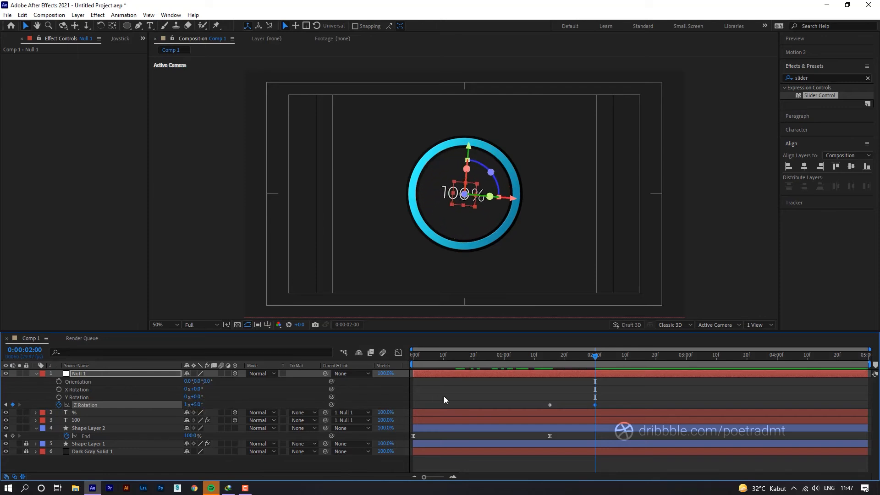
type("0")
key("Return")
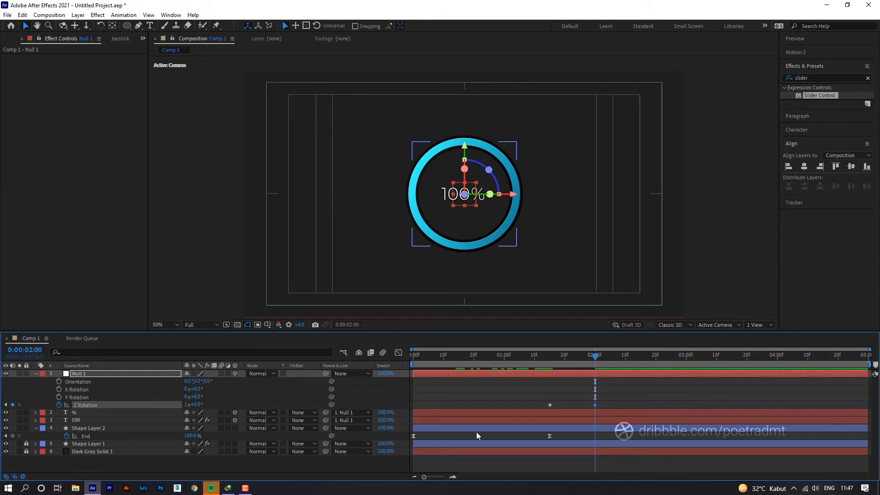
Apply Easy Ease to both Z Rotation keyframes and collapse the null's properties.
left_click_drag(606, 403, 549, 406)
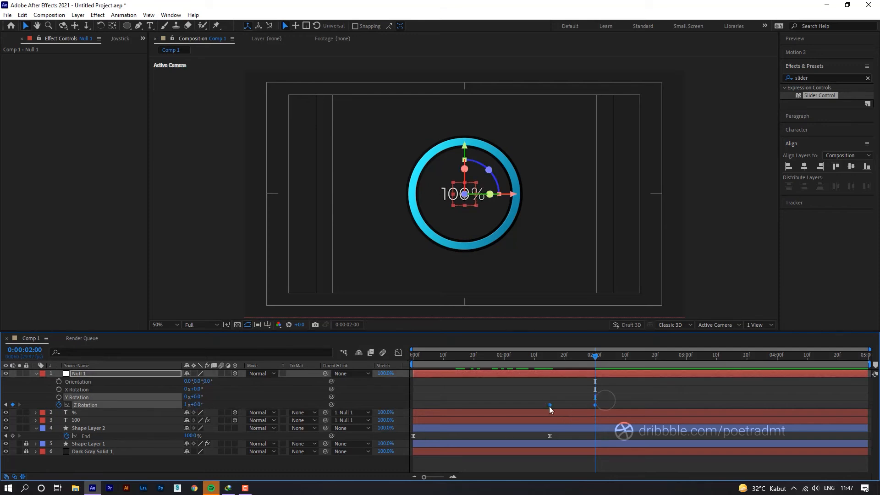
right_click(550, 406)
mouse_move(575, 400)
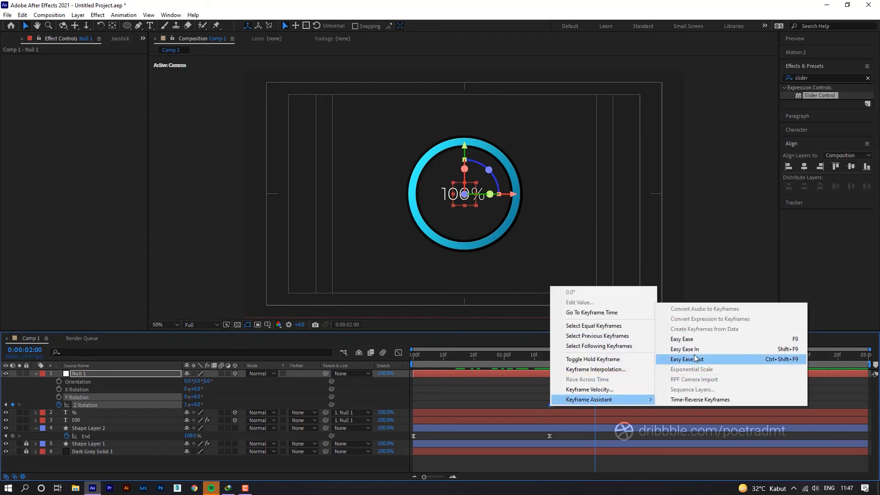
left_click(691, 340)
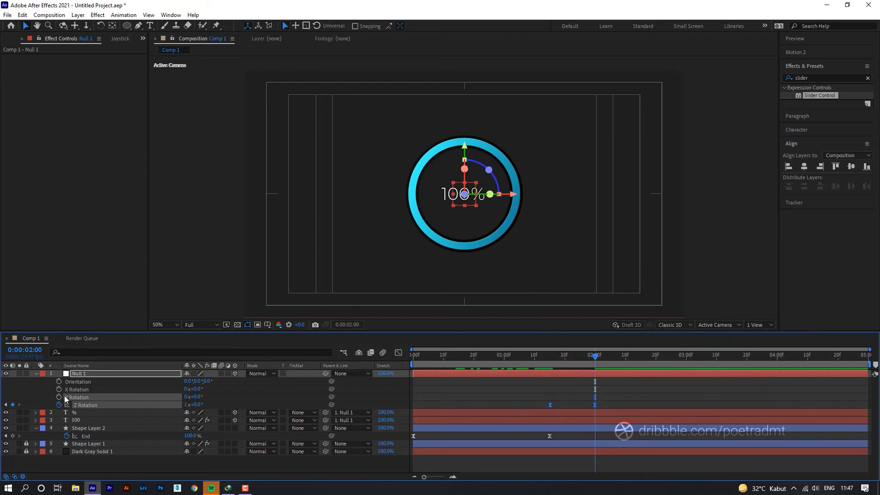
left_click(76, 372)
left_click(37, 373)
Add 100% opacity keyframes to the "%" and "100" layers at 0:00:01:15 and reveal all their keyframed properties.
left_click(84, 383)
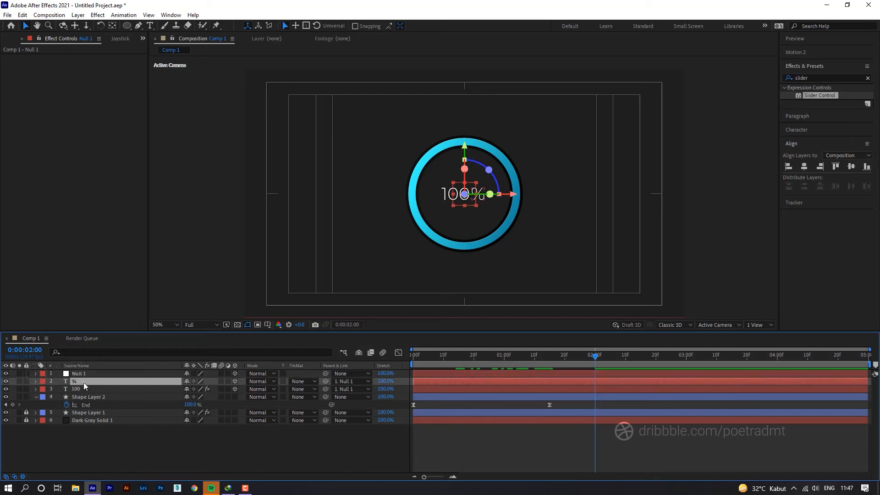
left_click(80, 387, "shift")
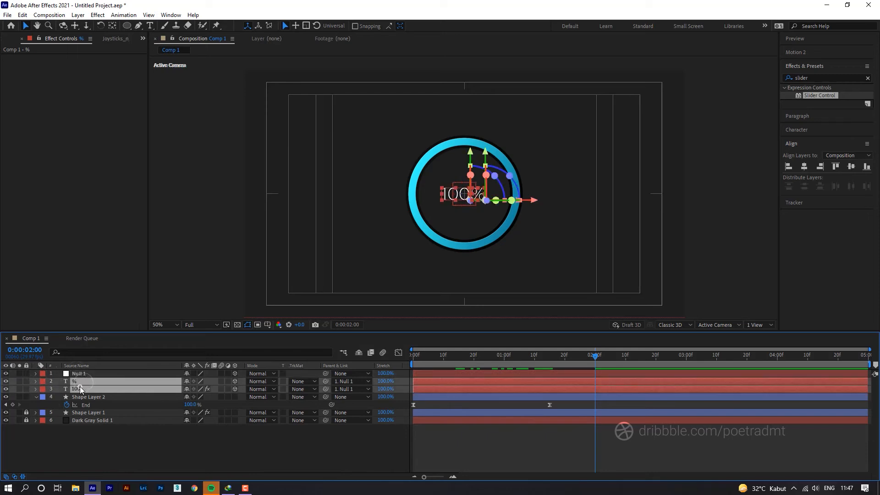
left_click(35, 381)
scroll(59, 430, "down", 5)
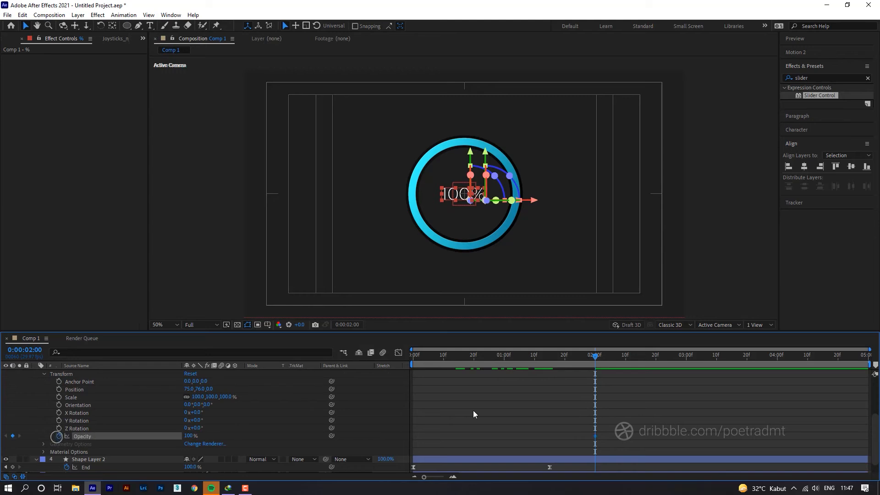
scroll(474, 411, "up", 5)
key("t")
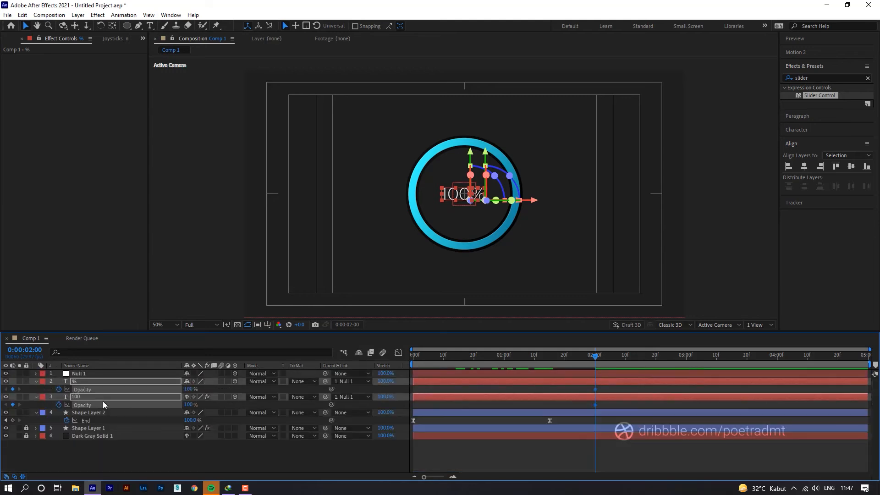
key("u")
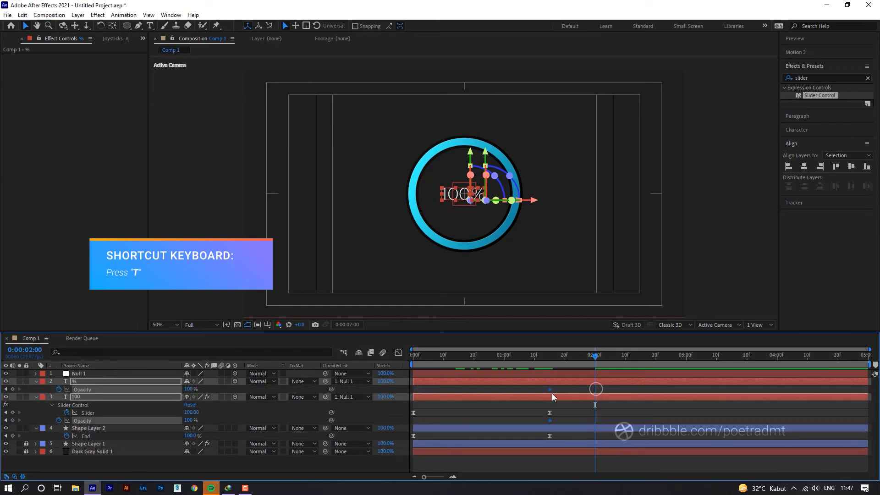
Set the opacity of both text layers to 0% at 0:00:02:00.
left_click(550, 357)
left_click_drag(550, 361, 596, 363)
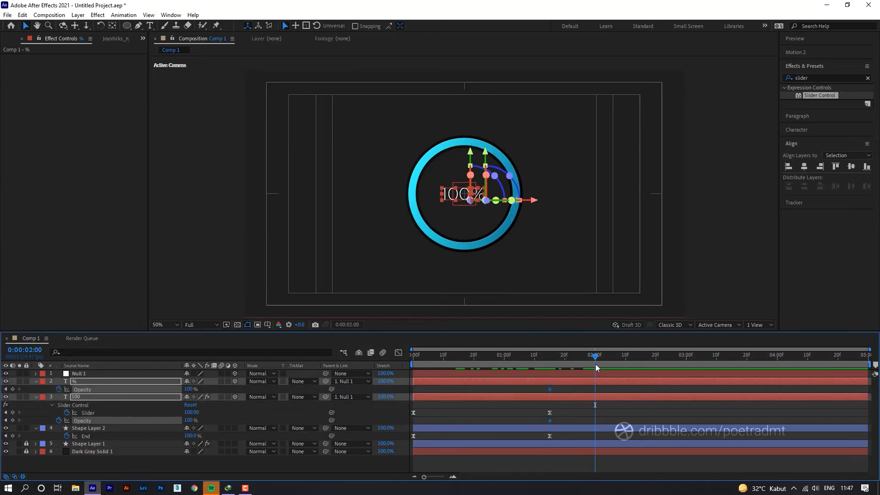
left_click_drag(178, 420, 125, 423)
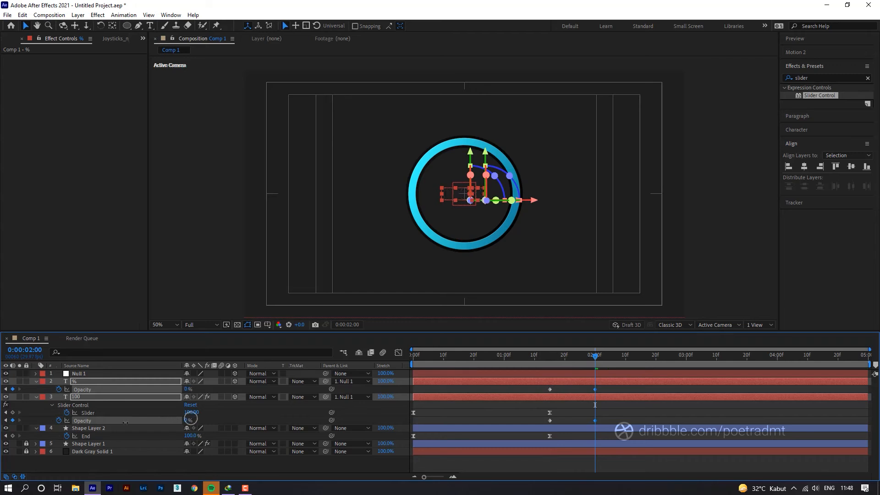
left_click(596, 406)
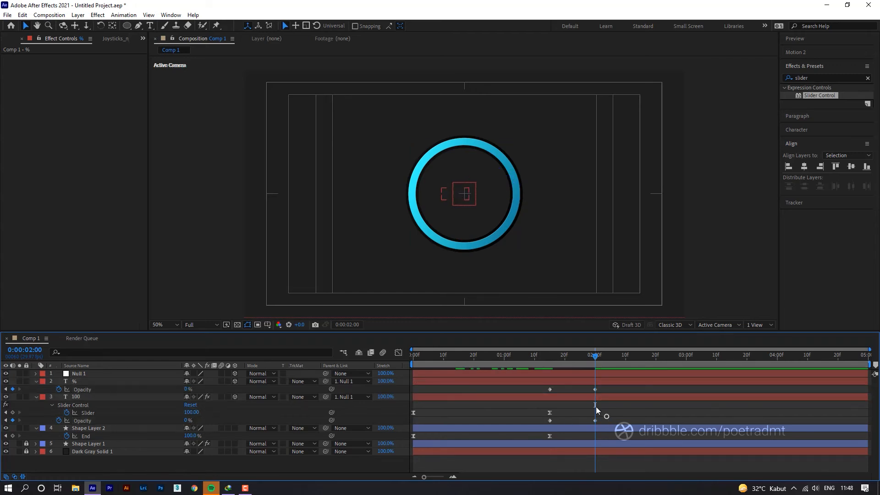
Reveal the null's keyframes and apply Easy Ease to its Z Rotation and both text layers' Opacity keyframes, excluding the Slider keyframe.
left_click(567, 395)
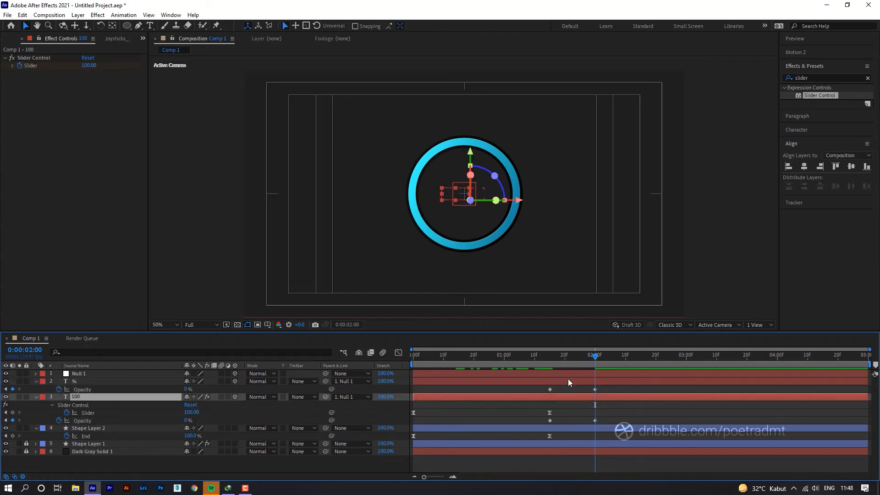
left_click(568, 378)
left_click(568, 372)
key("u")
left_click_drag(606, 383, 543, 431)
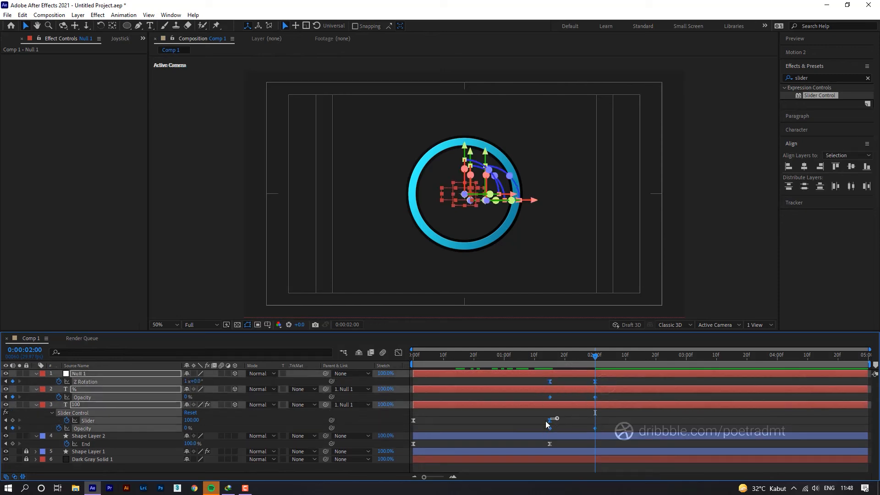
left_click(550, 420, "shift")
right_click(594, 428)
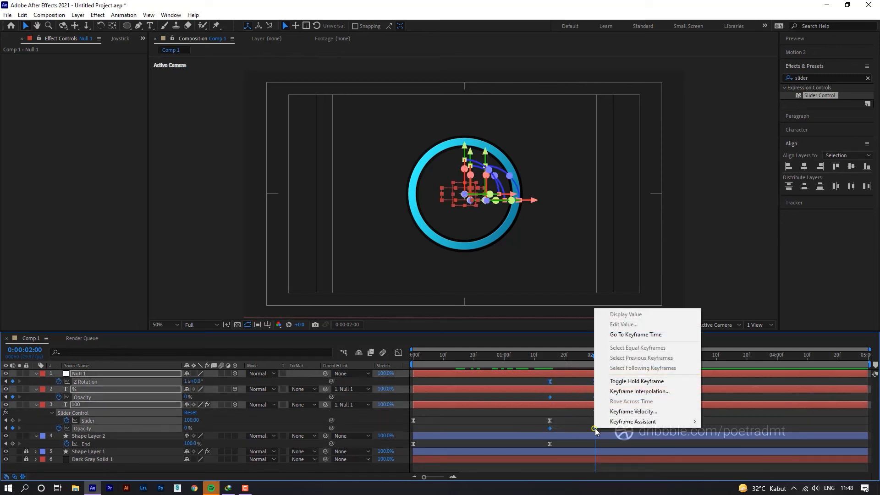
mouse_move(637, 422)
left_click(730, 373)
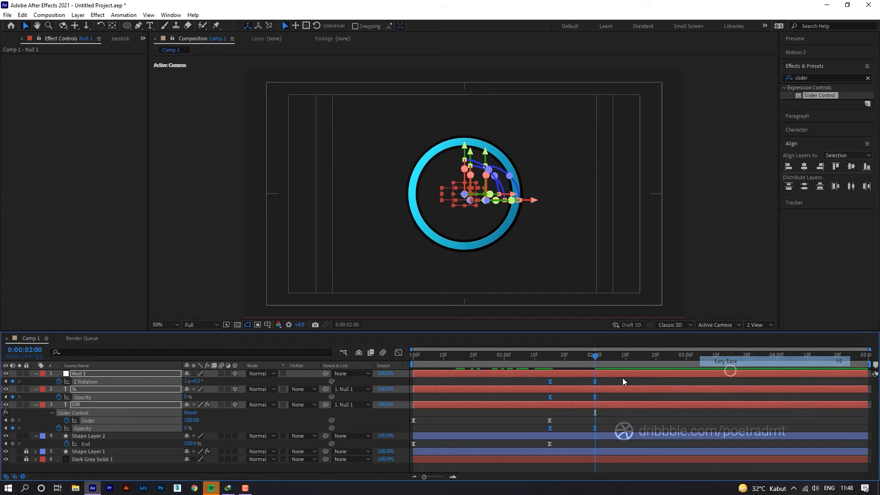
Reshape the null's Z Rotation speed curve in the Graph Editor into a narrow, steep peak midway between its two keyframes.
left_click_drag(557, 360, 546, 361)
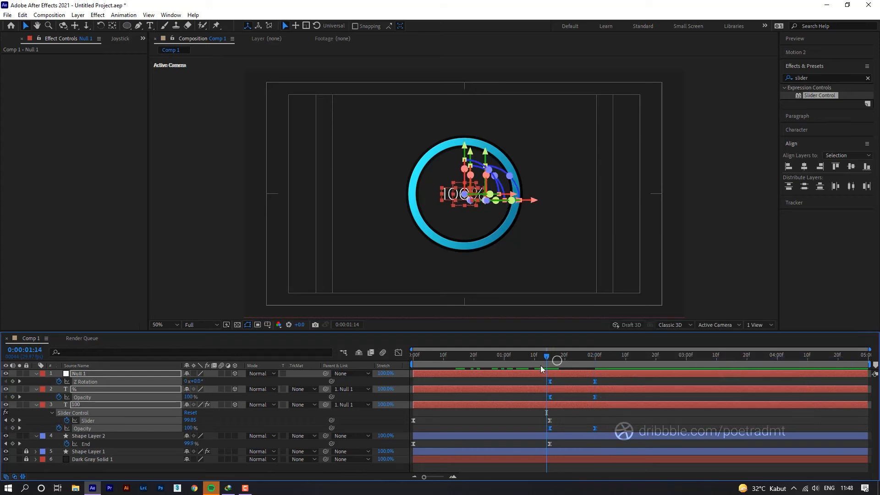
left_click(398, 353)
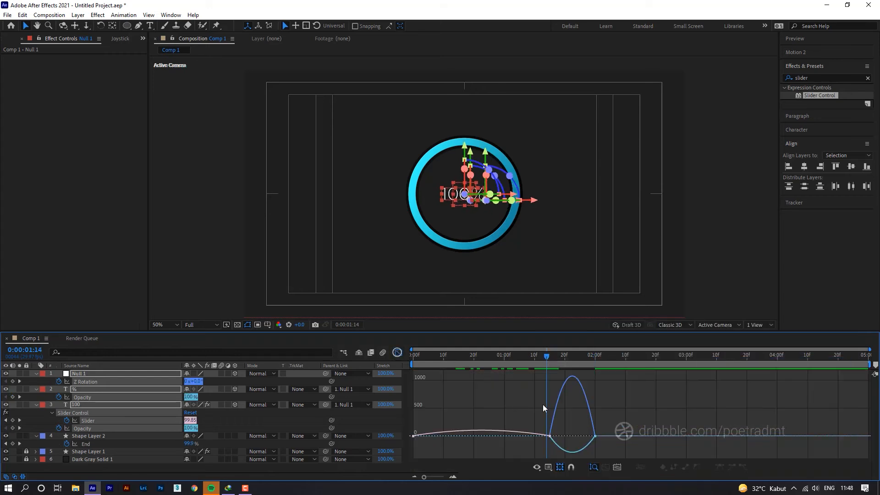
left_click(85, 381)
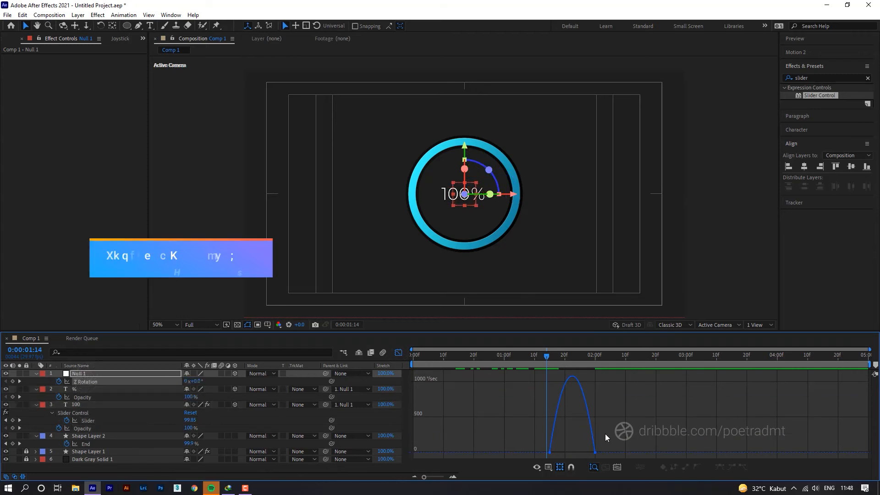
left_click_drag(605, 434, 567, 451)
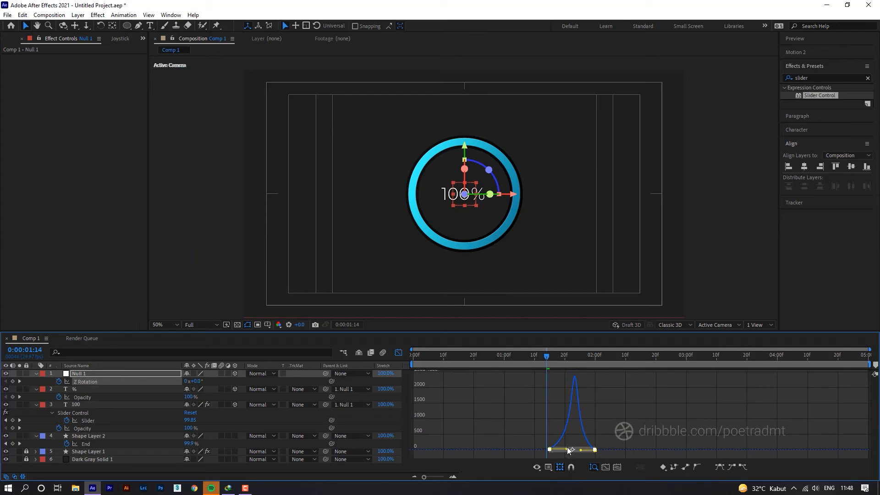
key("Delete")
key("ctrl+z")
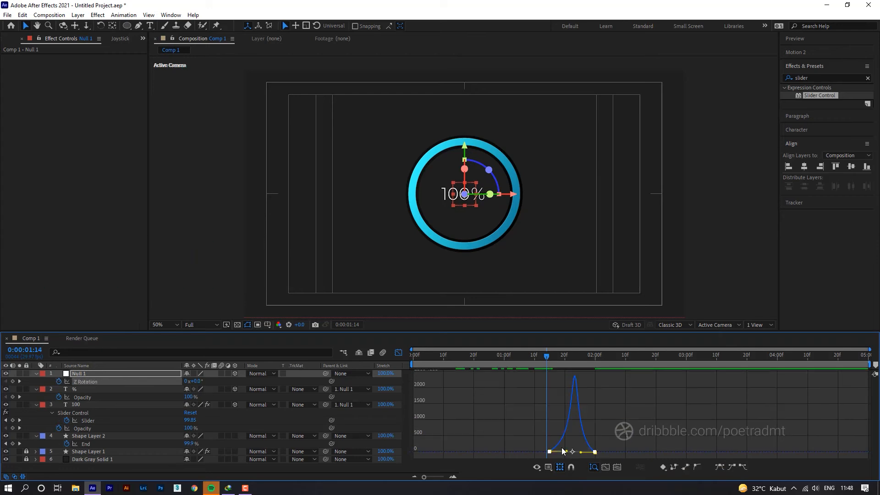
key("F9")
left_click_drag(585, 449, 569, 454)
Sharpen the Opacity speed curves of both text layers into a narrow central peak and leave the Graph Editor.
left_click(86, 397)
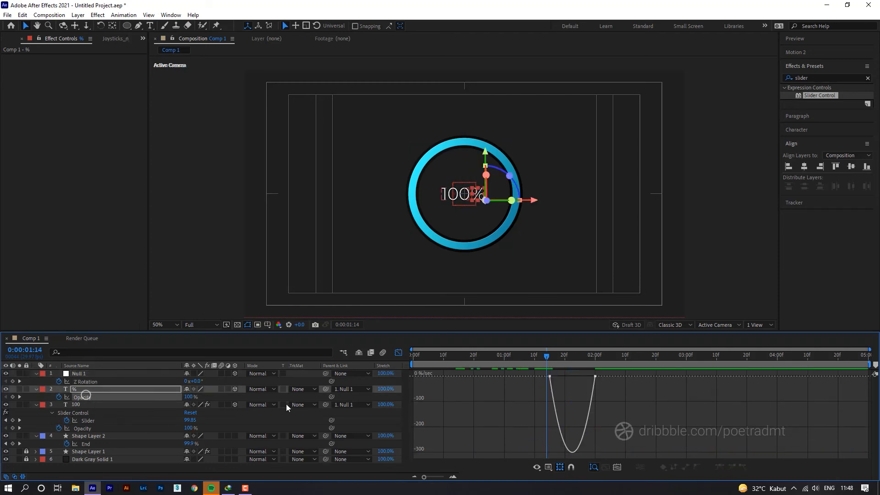
left_click(81, 428, "ctrl")
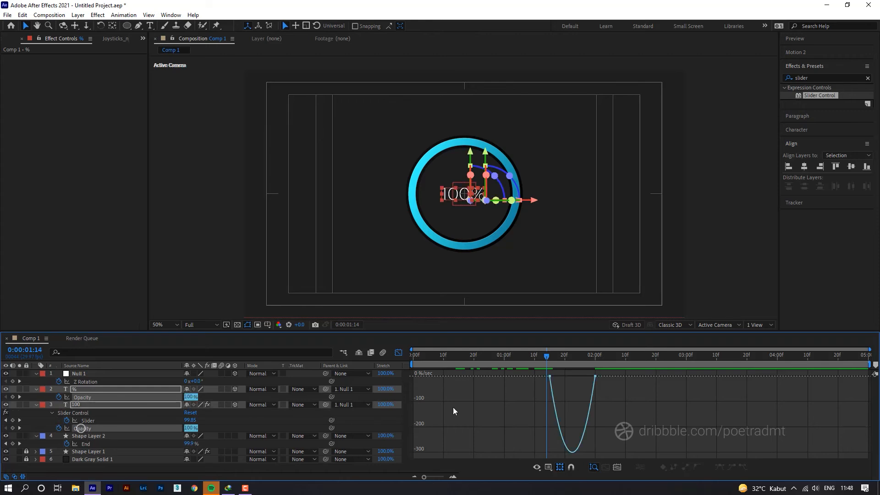
left_click_drag(526, 391, 562, 379)
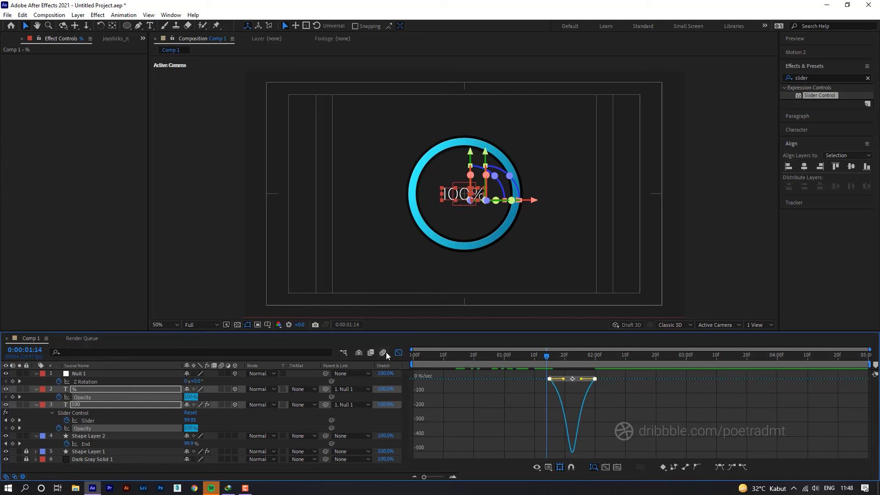
left_click(397, 356)
left_click(481, 415)
Scrub and play the animation from 0:00:01:13 to check the text's spin and fade-out.
left_click(544, 357)
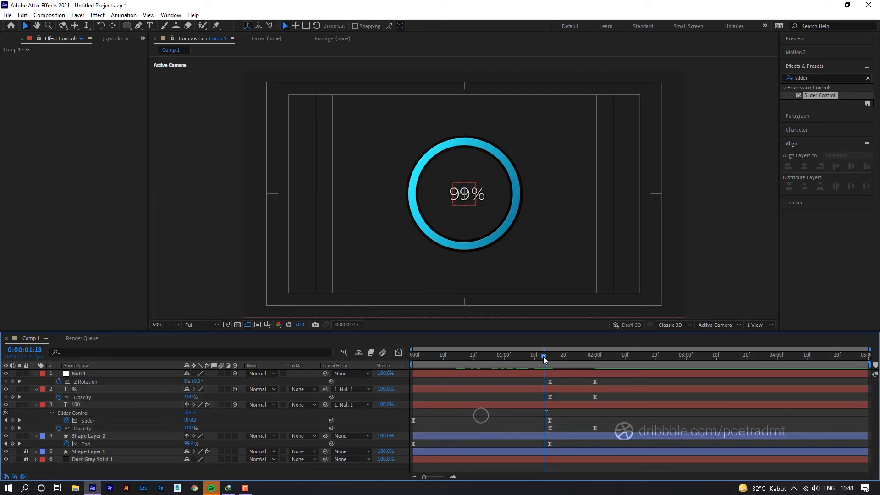
left_click_drag(544, 359, 583, 362)
key("space")
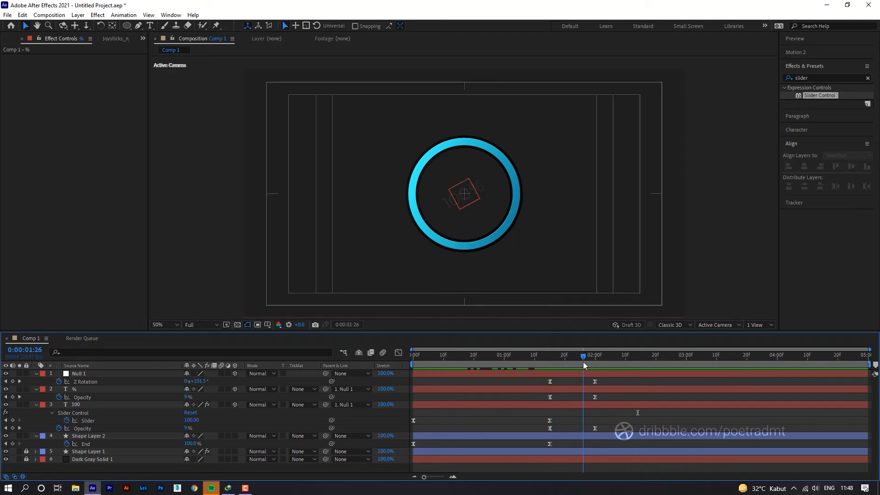
Enable motion blur on the Null 1, % and 100 layers and preview the spin up to 0:00:02:00.
left_click(221, 374)
left_click(221, 389)
left_click(222, 405)
left_click_drag(564, 357, 594, 359)
key("space")
Draw an open three-point check mark with the Pen tool in the middle of the ring.
left_click(139, 26)
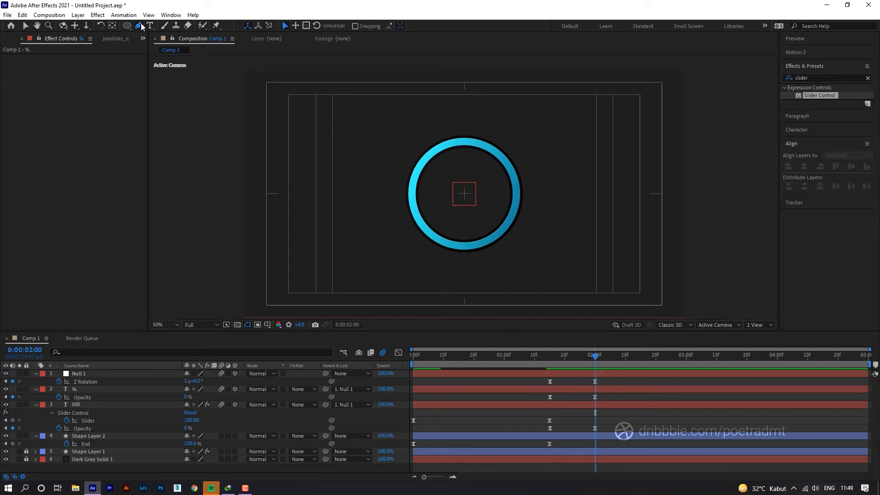
left_click(447, 192)
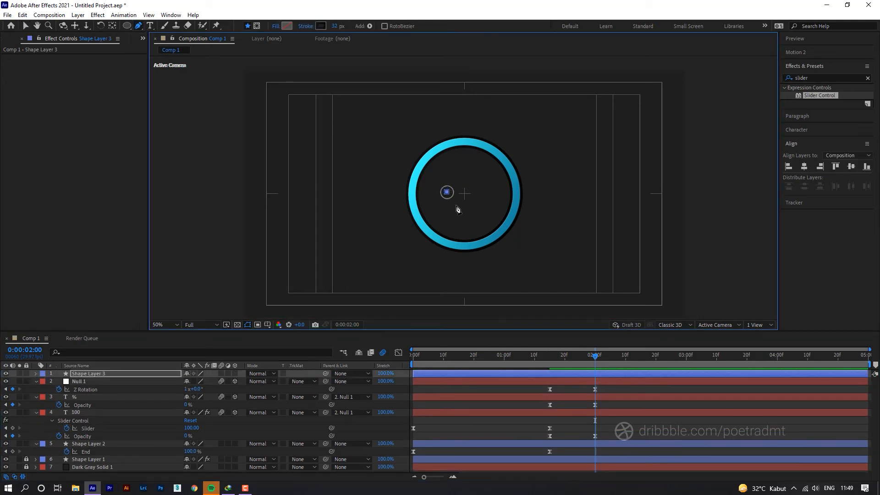
left_click(460, 206)
left_click(491, 177)
left_click(24, 26)
left_click(508, 110)
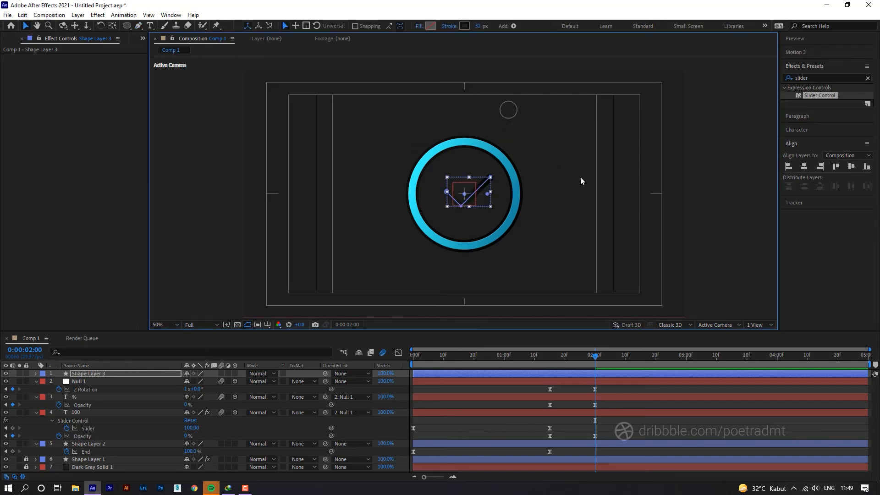
Select the check mark's layer and apply Linear Gradient as its stroke type.
left_click(96, 375)
left_click(92, 396)
left_click(113, 366)
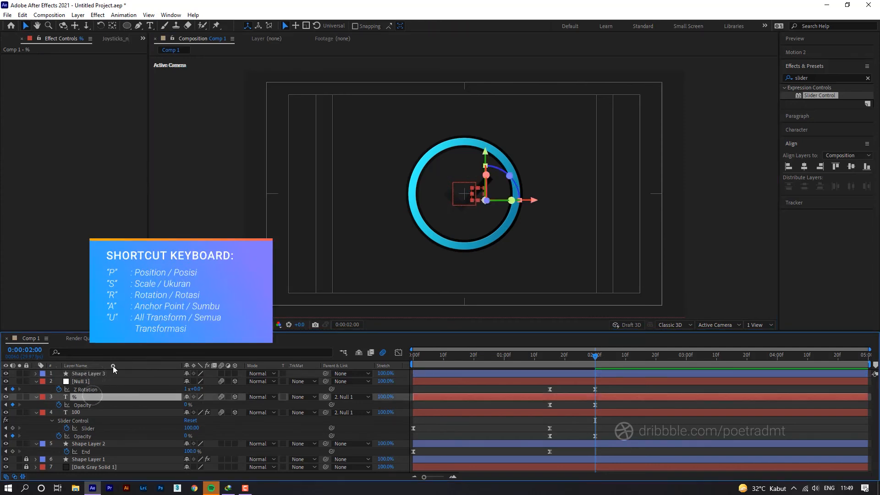
left_click(113, 373)
left_click(452, 26)
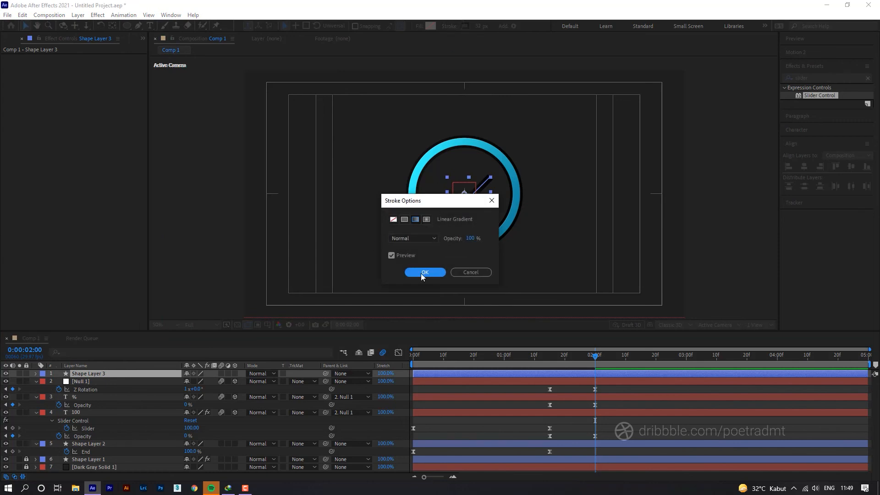
left_click(423, 273)
left_click(462, 25)
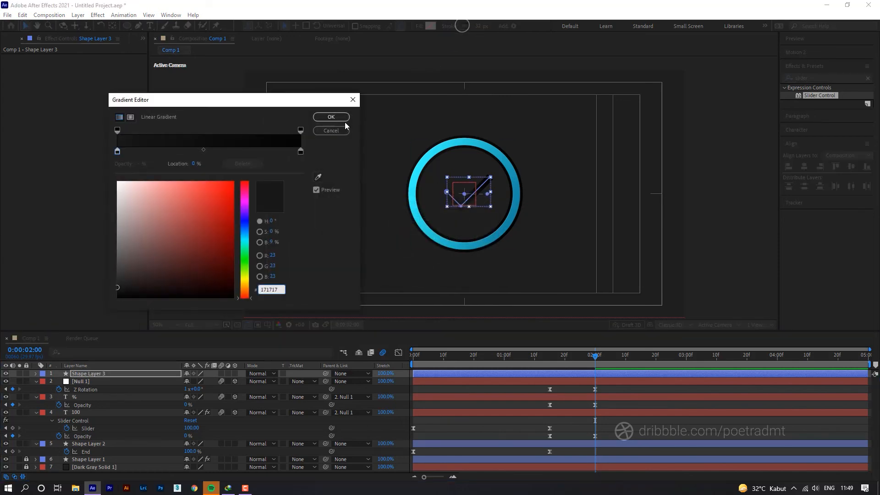
left_click(338, 131)
left_click(447, 26)
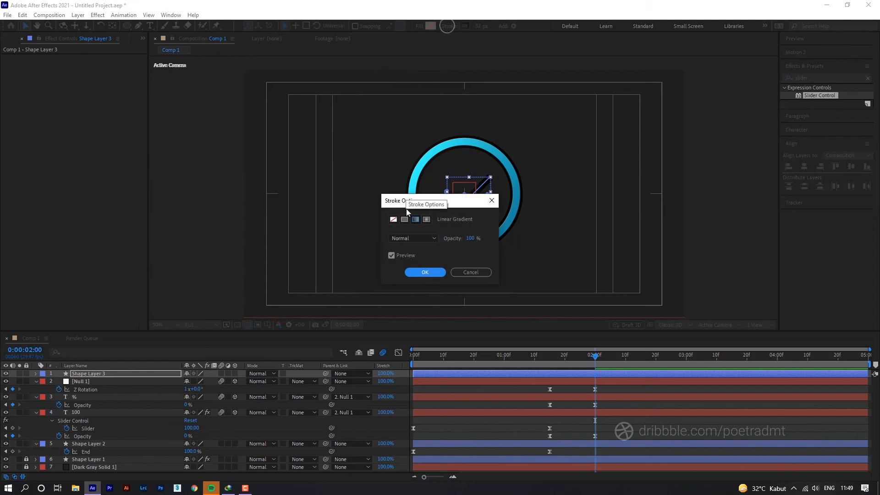
left_click(423, 273)
Color the check mark's stroke gradient by sampling the ring's bright cyan side for the first stop and its darker blue side for the last.
left_click(465, 26)
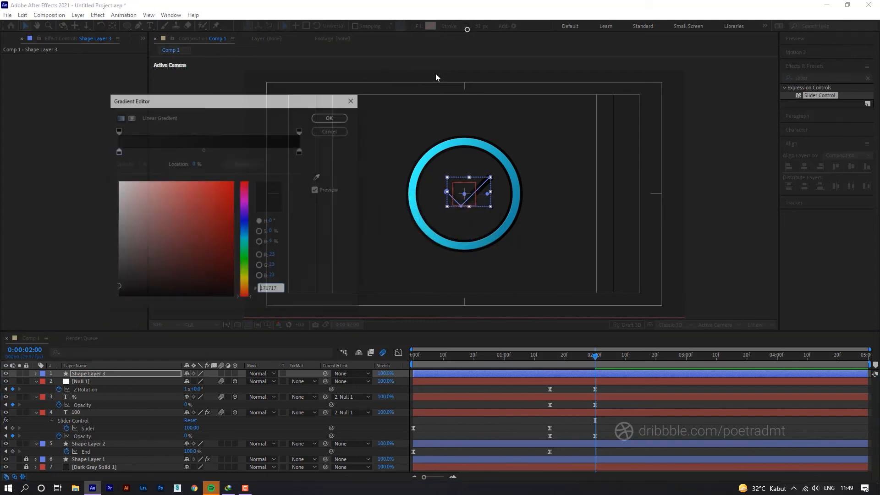
left_click(118, 151)
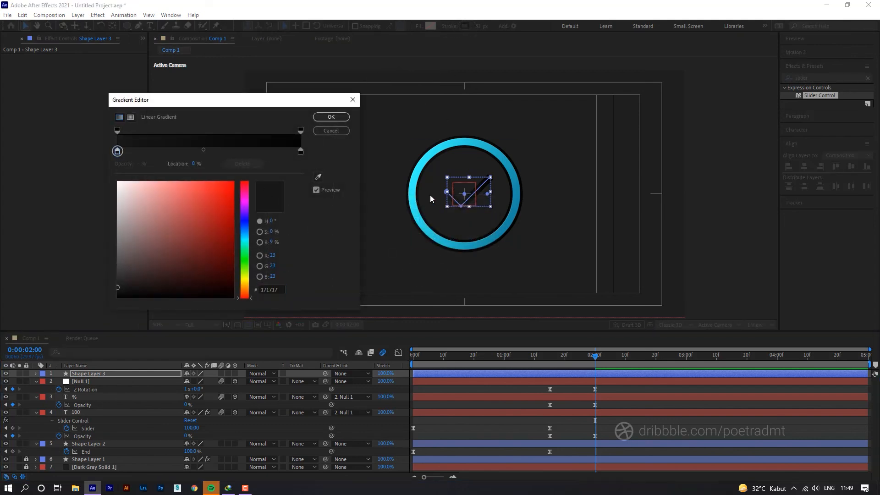
left_click(318, 177)
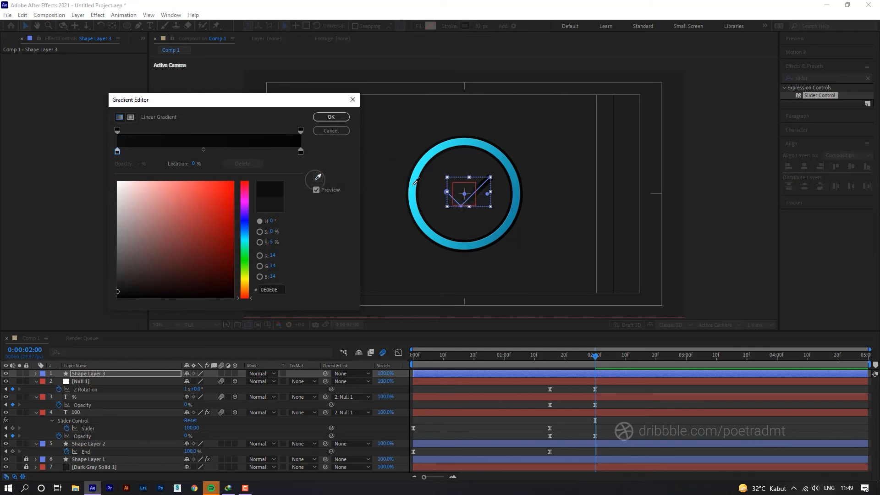
left_click(412, 181)
left_click(301, 151)
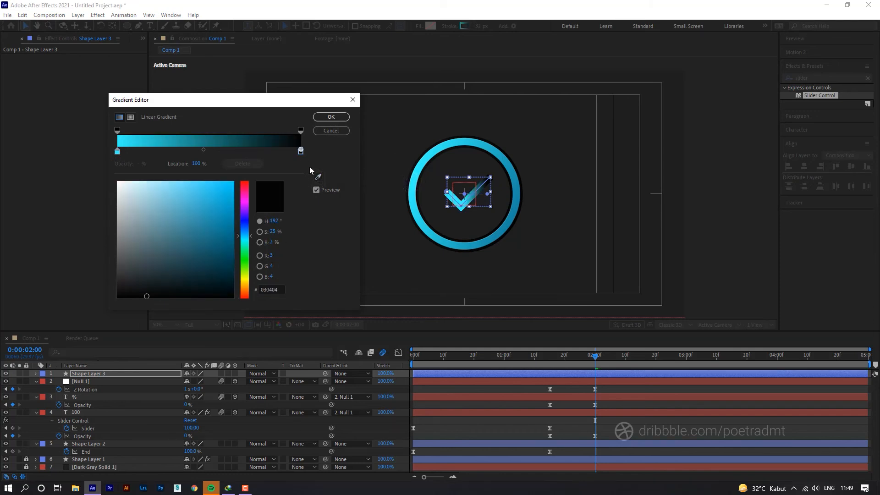
left_click(319, 178)
left_click(517, 196)
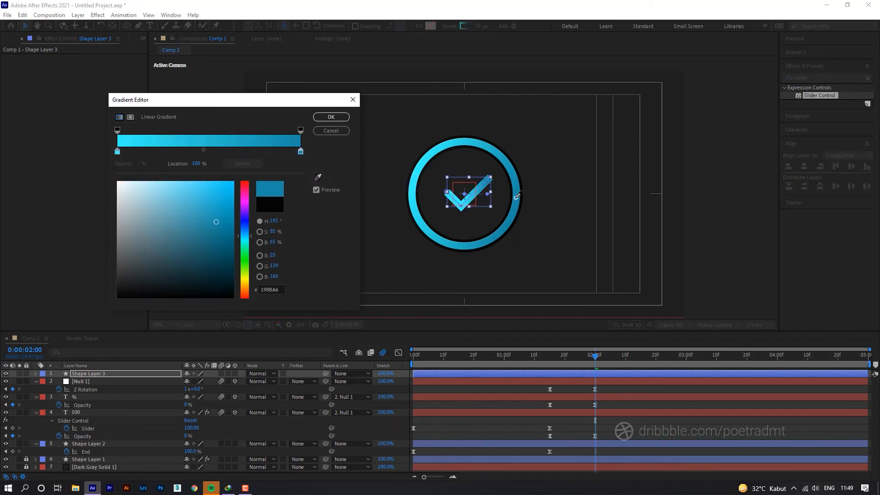
left_click(330, 117)
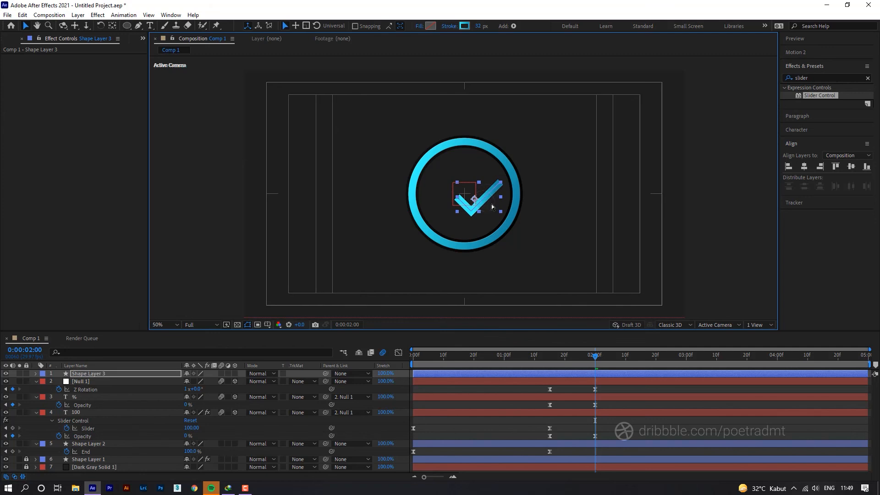
Shift the stroke gradient's midpoint to about 41.5% and extend its start point out to the check mark's short arm.
scroll(472, 195, "up", 2)
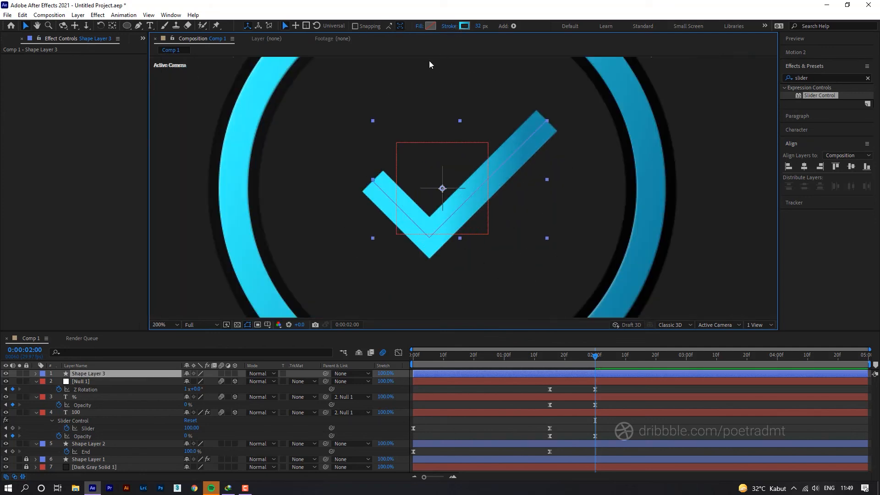
left_click(468, 27)
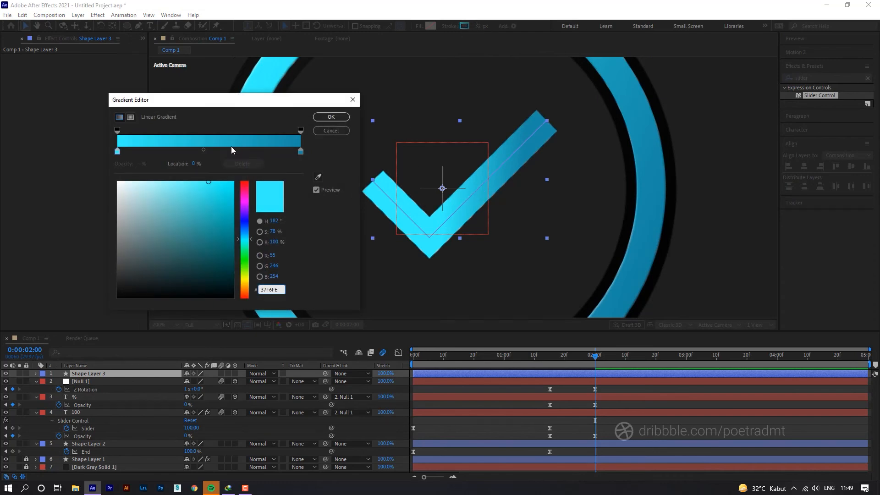
left_click_drag(204, 150, 193, 150)
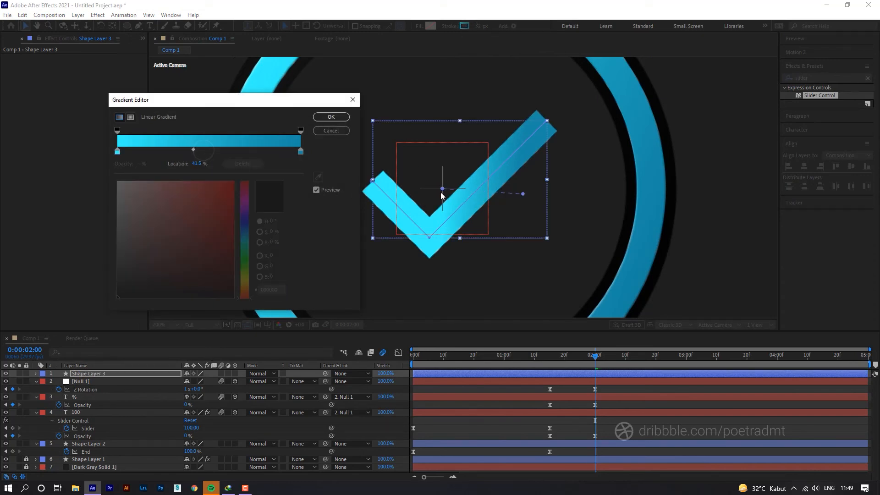
left_click(321, 118)
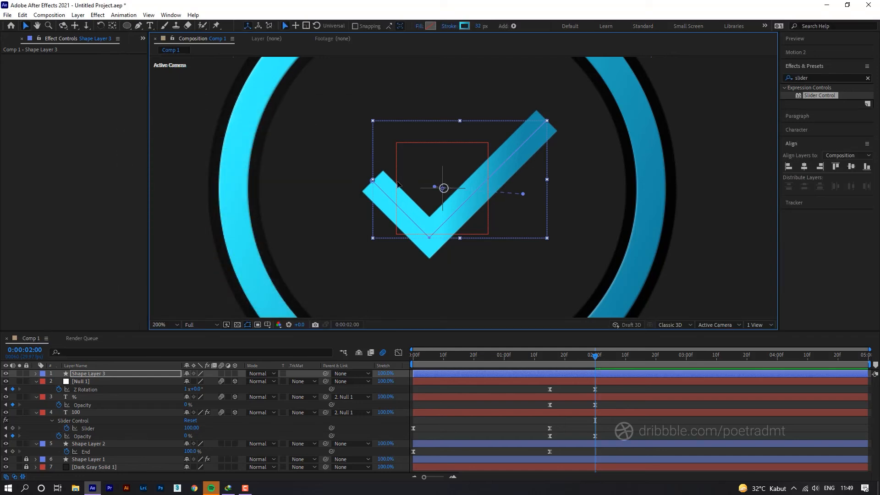
left_click_drag(434, 187, 389, 176)
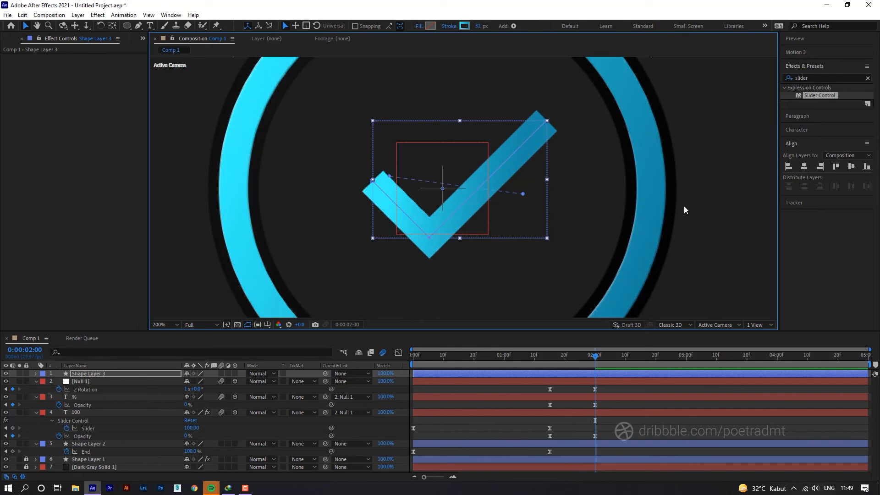
left_click(714, 191)
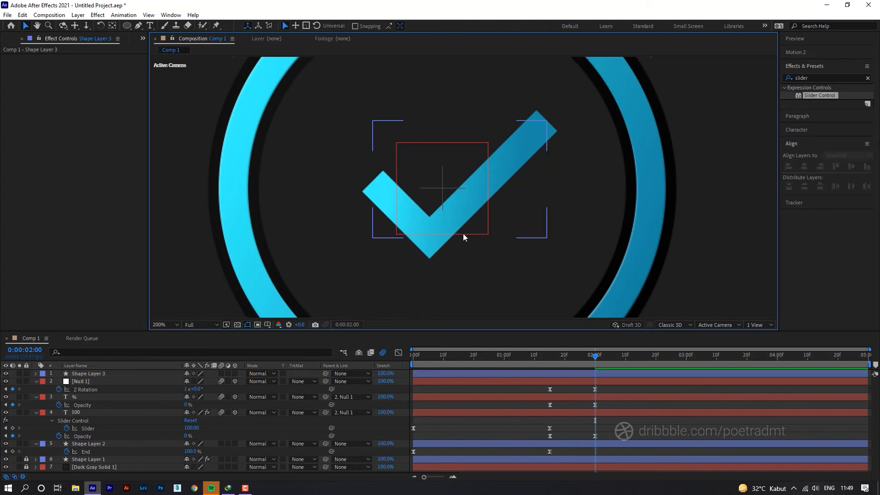
Place the check mark's Shape Layer 3 directly below Null 1 in the layer order and give it the Cyan label.
scroll(463, 232, "down", 2)
left_click(475, 193)
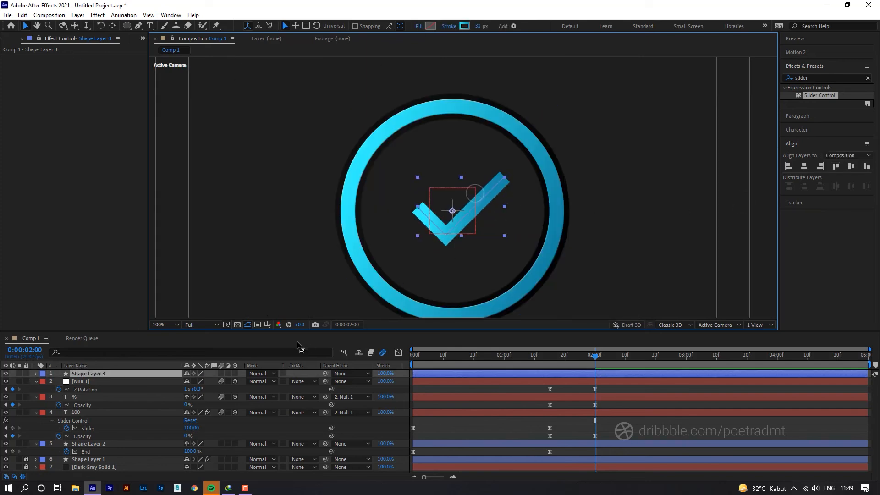
right_click(41, 375)
key("Escape")
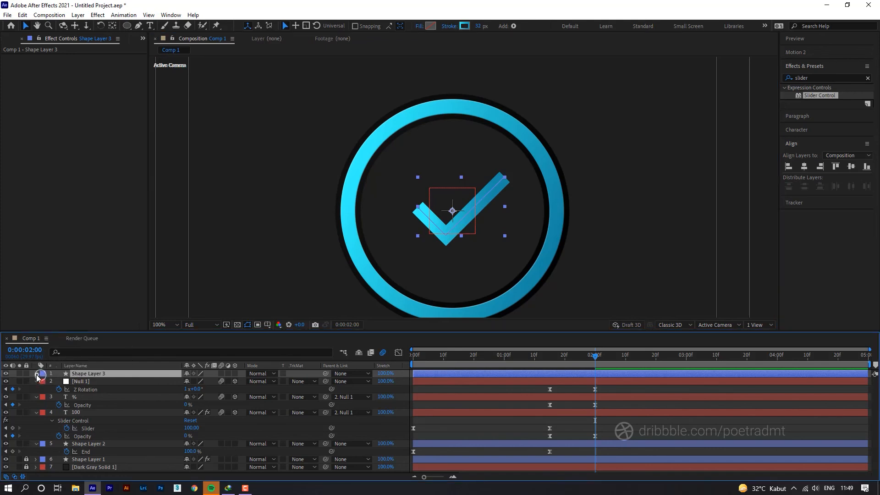
double_click(35, 374)
left_click(35, 374)
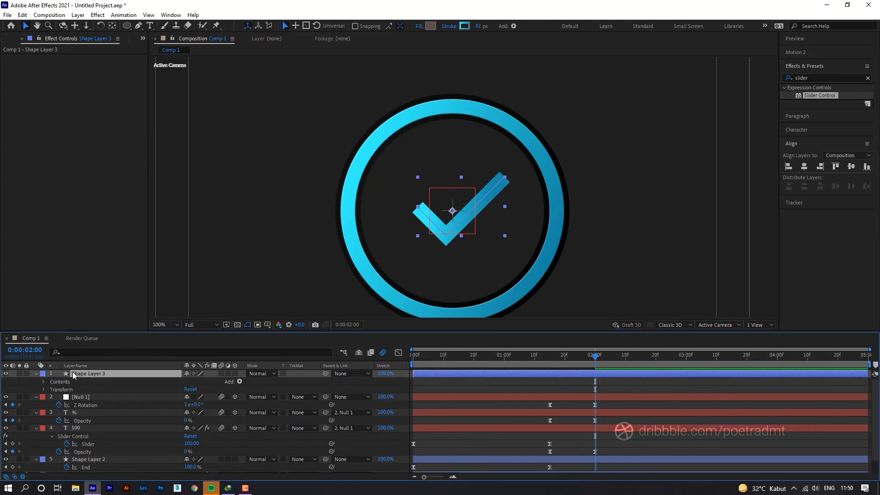
left_click_drag(74, 374, 76, 405)
left_click(42, 389)
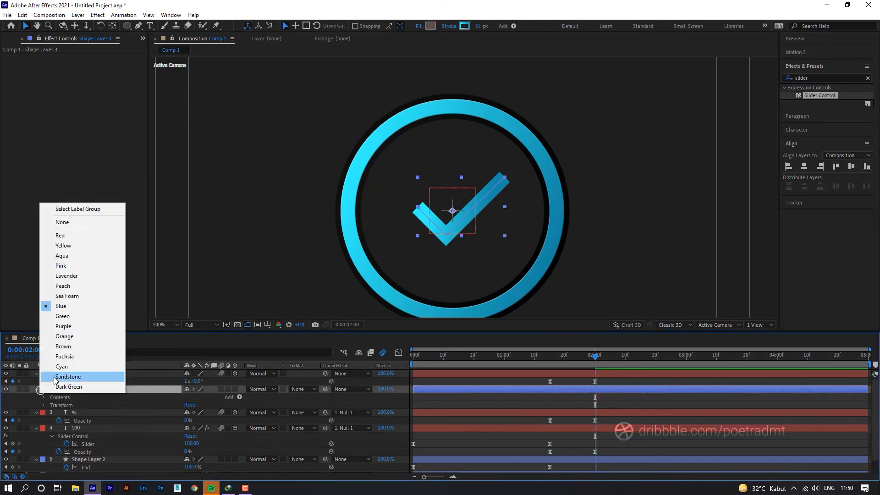
left_click(60, 367)
Change the label color of the % and 100 text layers to Sandstone.
left_click(76, 413)
left_click(75, 428, "ctrl")
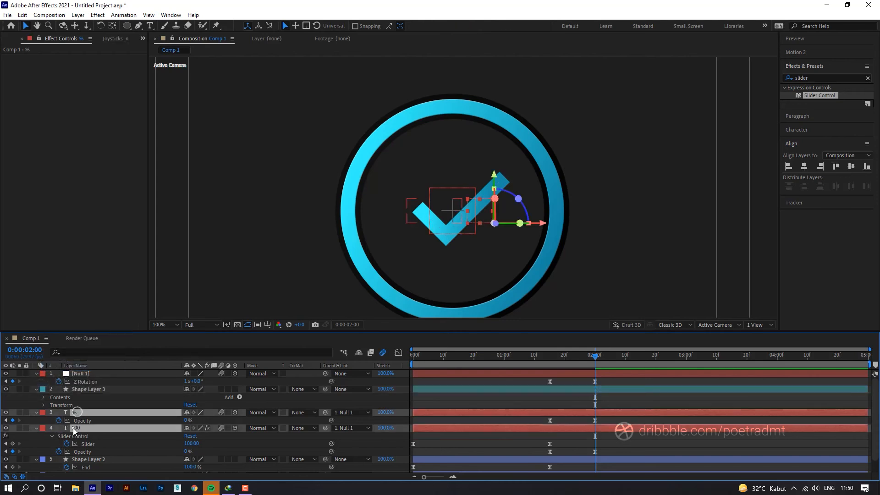
left_click(42, 428)
left_click(51, 420)
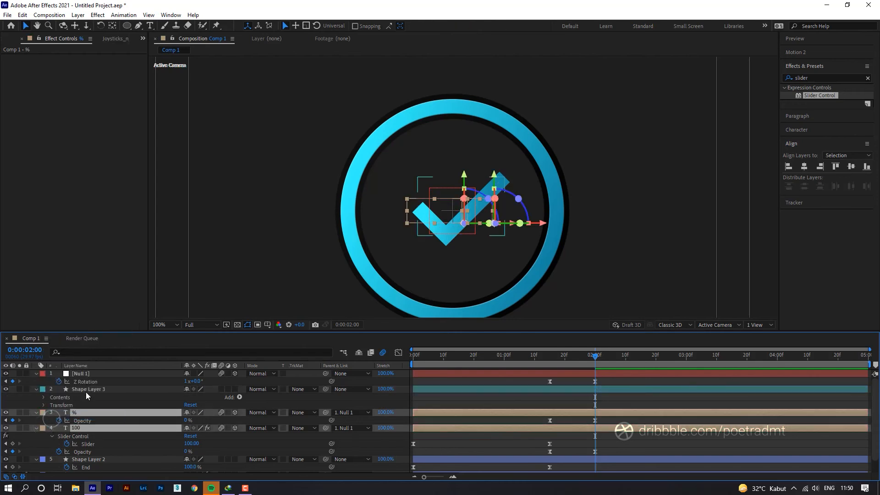
Set the check mark's stroke width to 20 px.
left_click(87, 391)
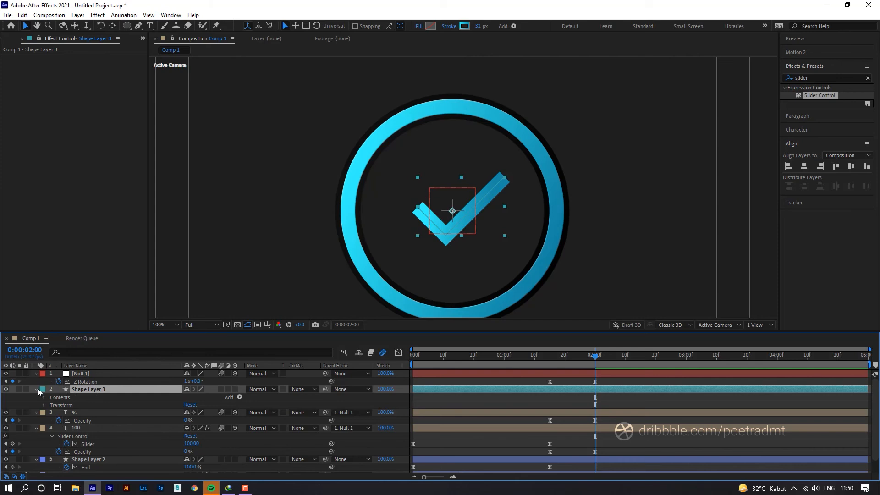
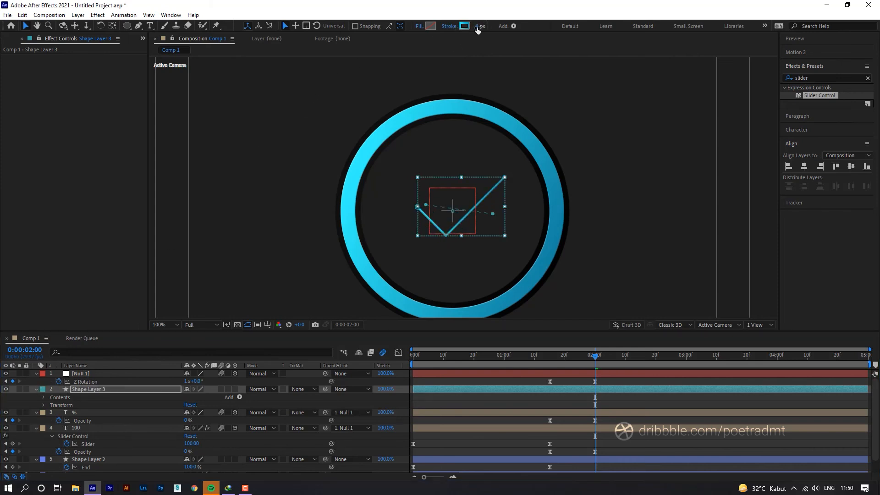
left_click_drag(480, 27, 485, 27)
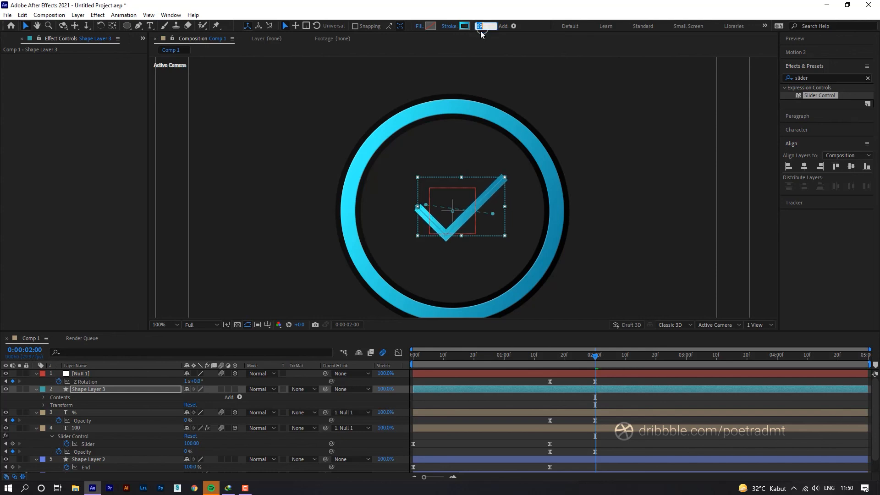
type("20")
key("Return")
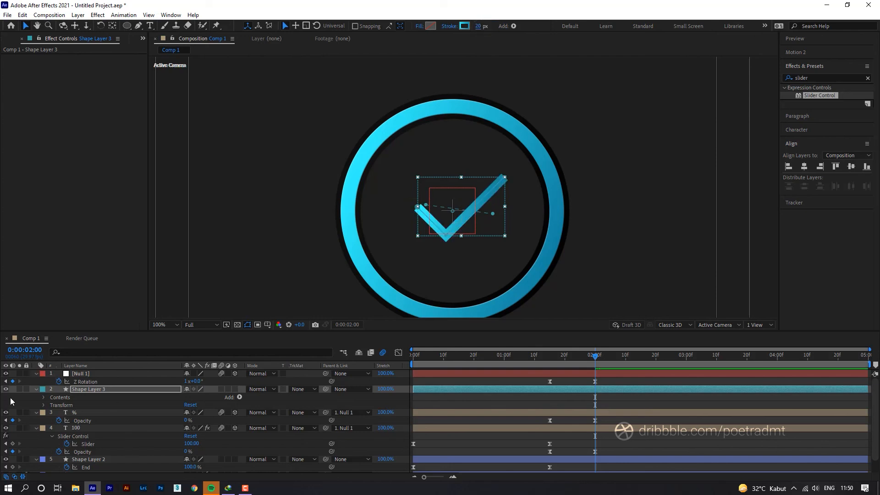
Set the check mark's Gradient Stroke 1 to Round Cap and Round Join.
left_click(45, 398)
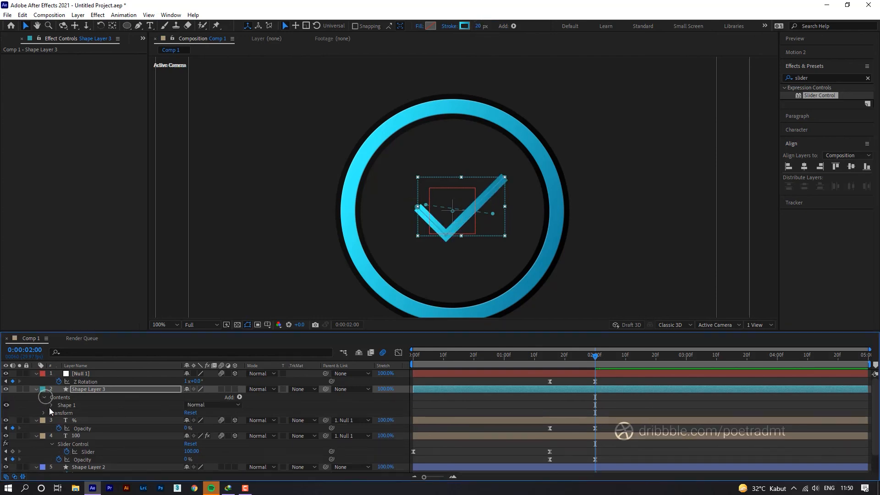
left_click(50, 406)
left_click(58, 421)
scroll(60, 425, "down", 3)
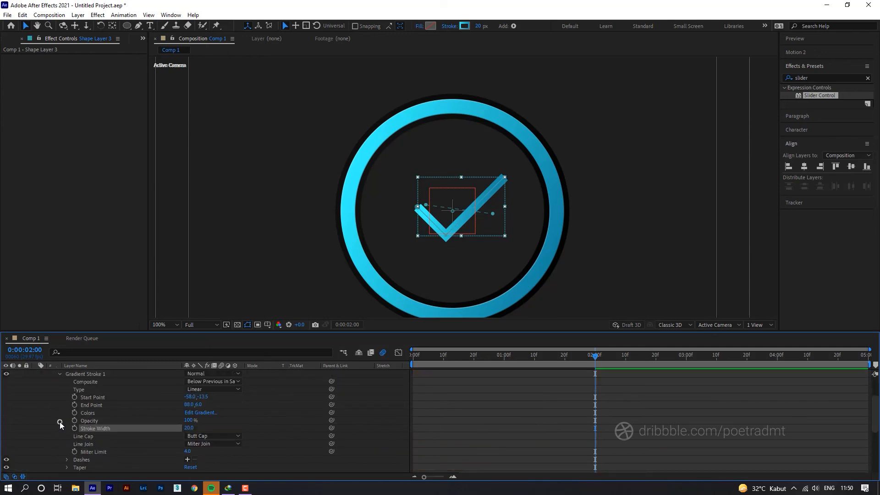
left_click(202, 436)
left_click(201, 455)
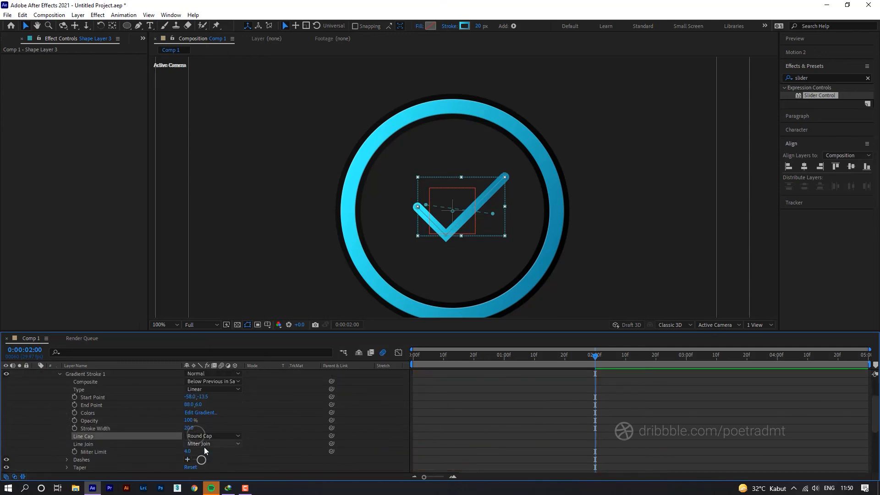
left_click(204, 444)
left_click(205, 463)
left_click(277, 433)
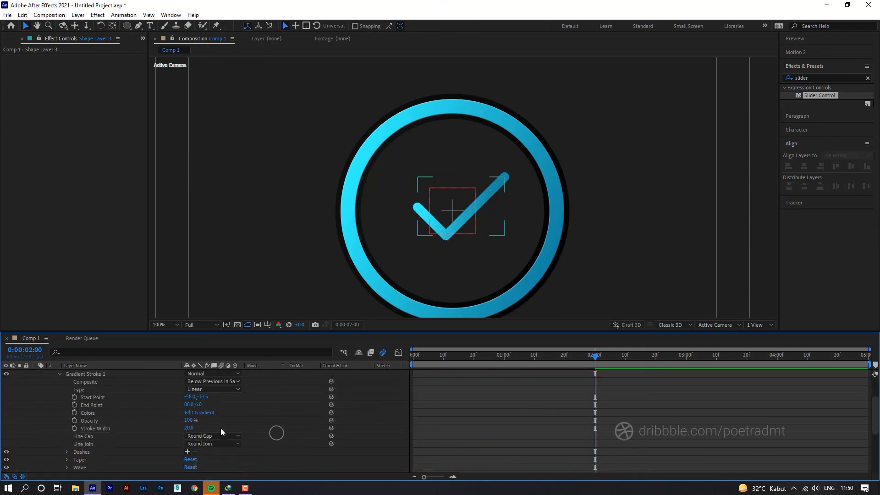
Collapse the Gradient Stroke 1, Shape 1 and Contents groups of Shape Layer 3.
scroll(153, 429, "up", 2)
scroll(137, 426, "up", 3)
left_click(59, 420)
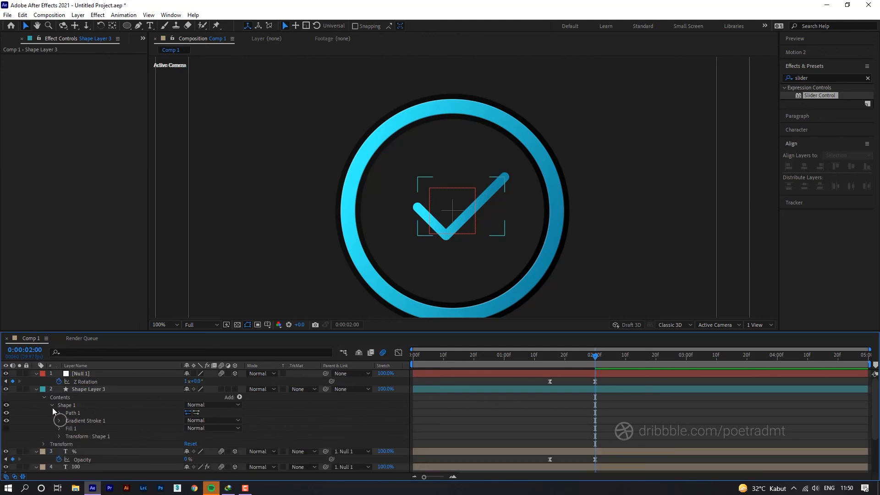
left_click(51, 406)
left_click(44, 398)
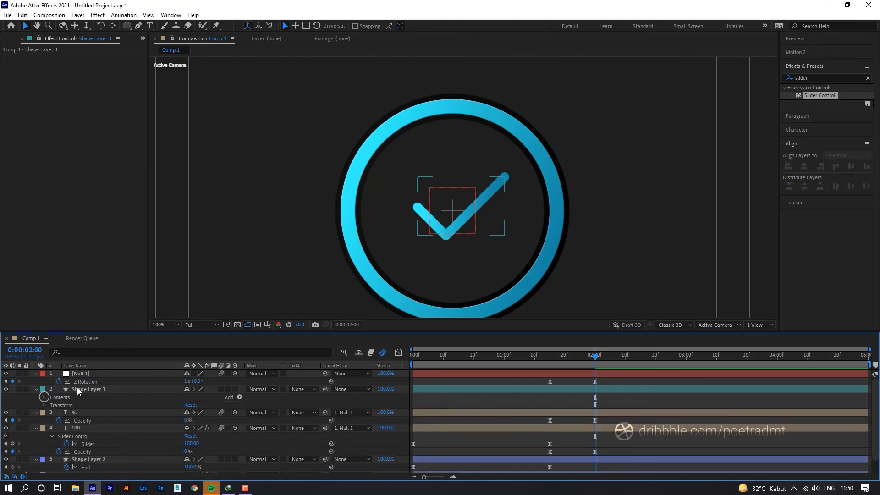
Add a Trim Paths operator to Shape Layer 3 and expand its properties.
left_click(77, 389)
left_click(239, 397)
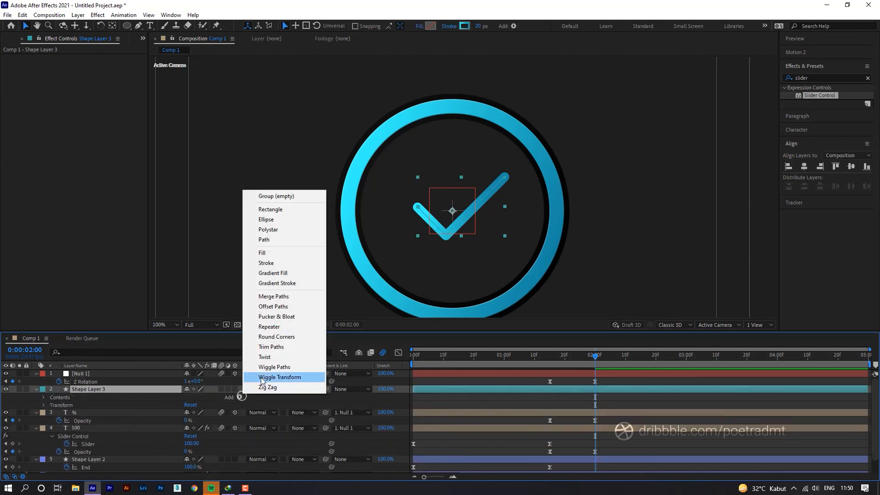
left_click(271, 347)
left_click(52, 413)
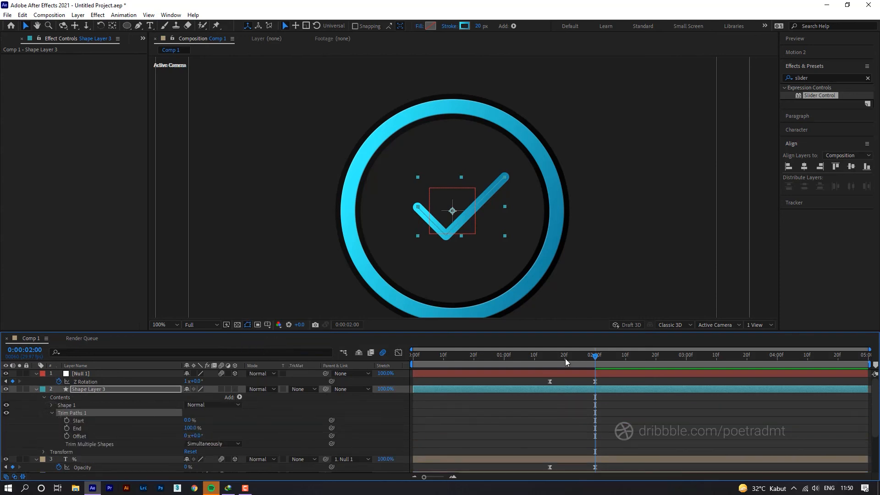
Animate the check mark's Trim Paths End from 0% at 0:00:01:15 to 100% at 0:00:02:00.
left_click_drag(567, 358, 552, 357)
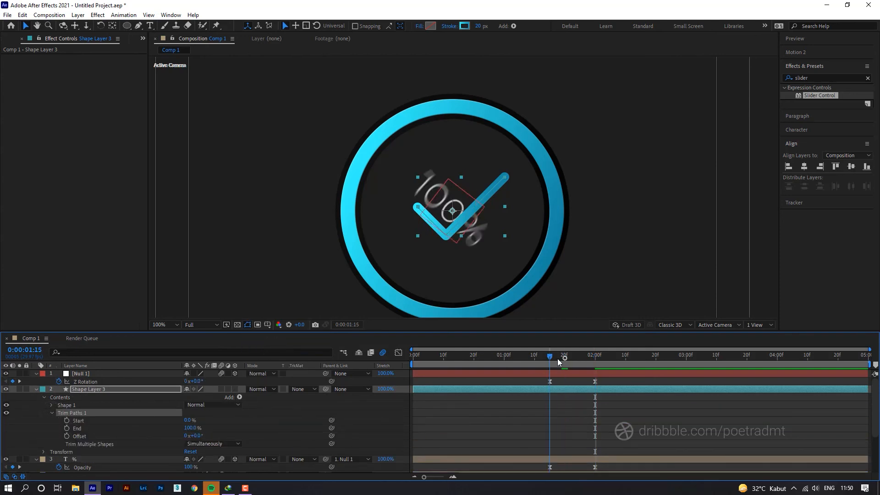
left_click(67, 427)
left_click_drag(549, 428, 595, 427)
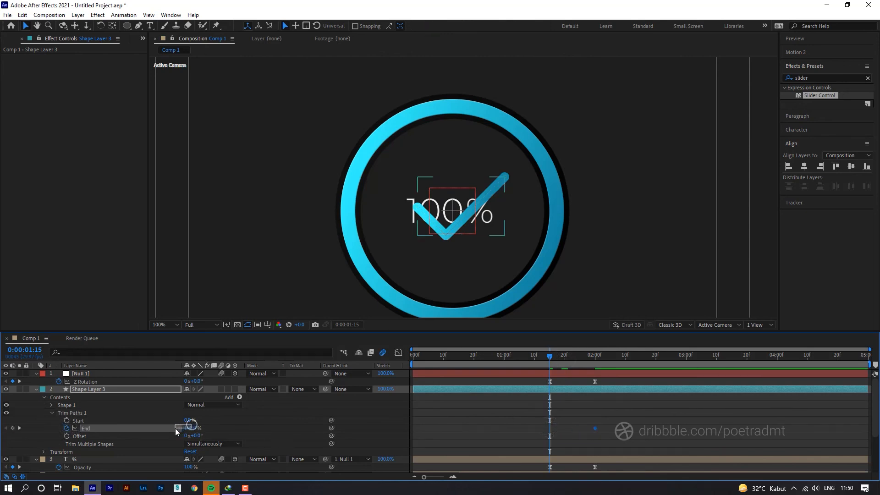
left_click_drag(192, 427, 128, 433)
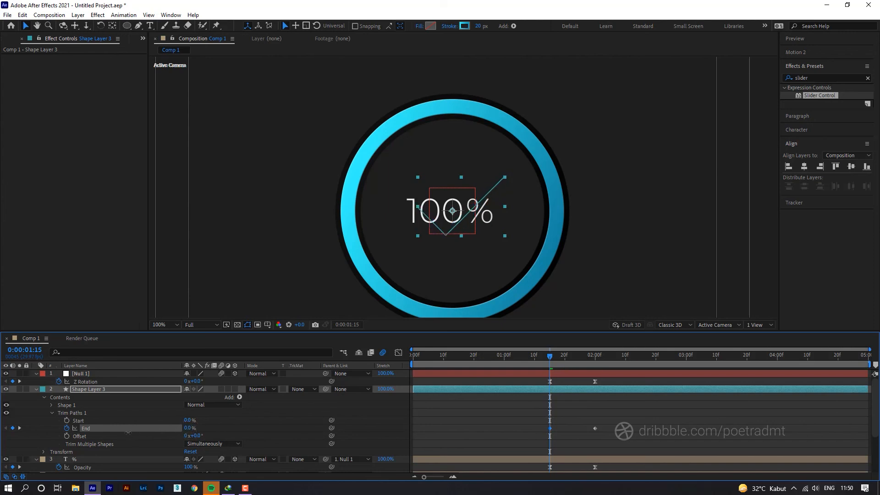
Apply Easy Ease to both End keyframes of the check mark and enable motion blur for Shape Layer 3.
left_click_drag(537, 418, 596, 430)
right_click(596, 430)
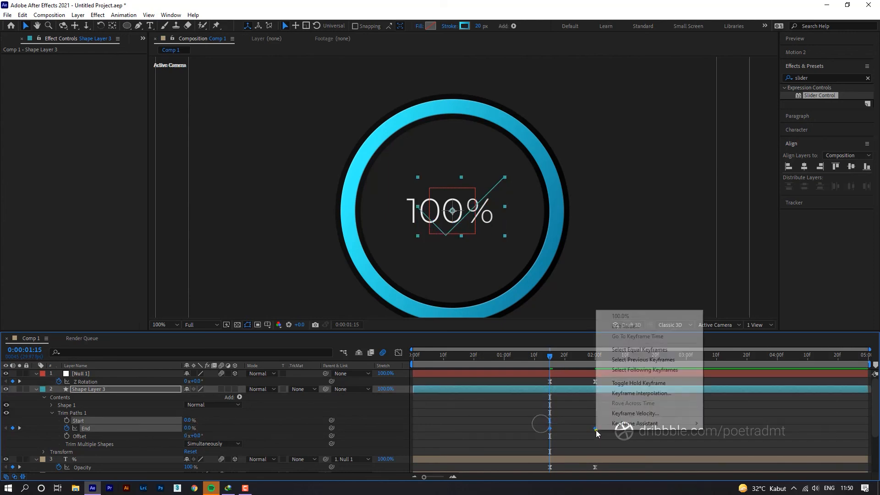
mouse_move(617, 424)
left_click(760, 365)
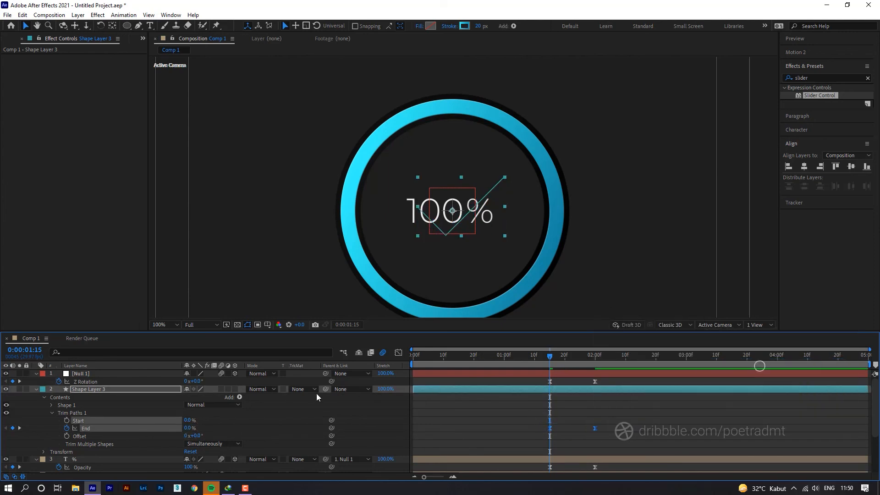
left_click(573, 420)
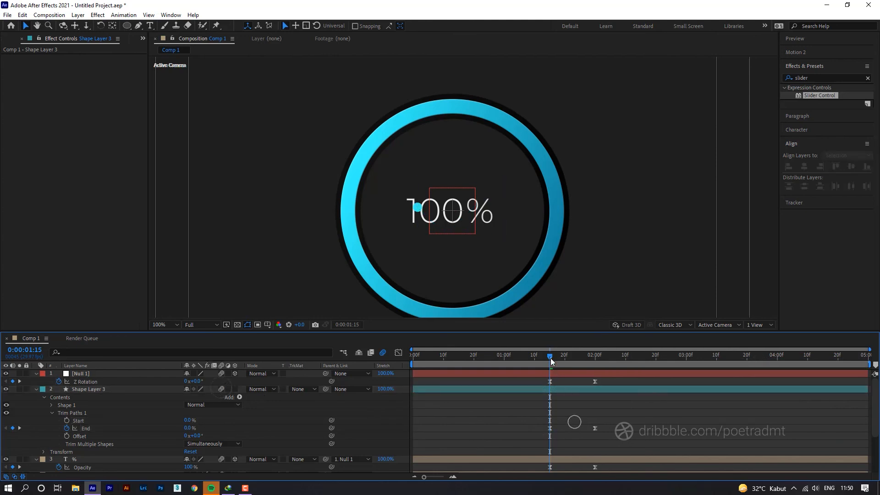
Parent Shape Layer 3 to Null 1 at 0:00:02:00, collapsing the layer's properties.
left_click_drag(550, 357, 602, 362)
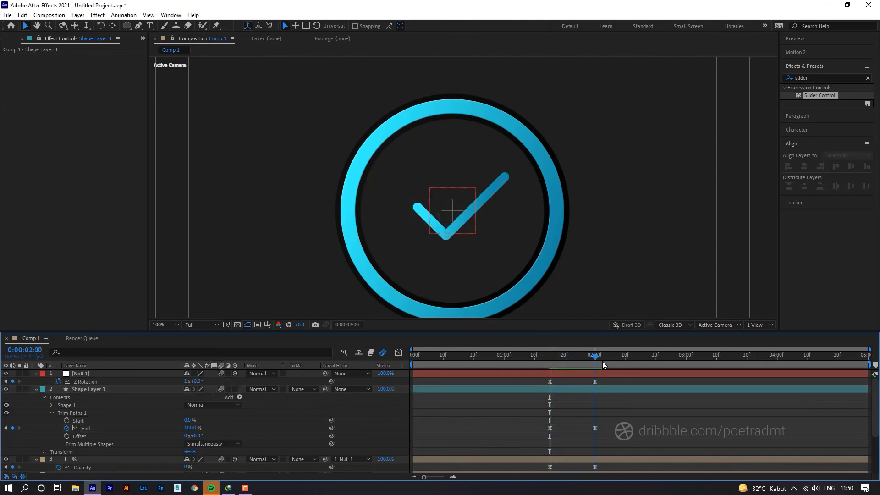
left_click(302, 391)
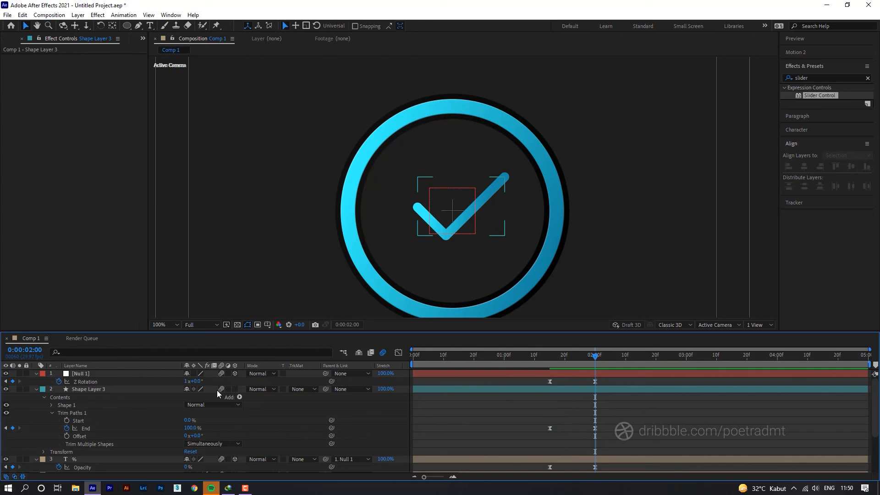
left_click(36, 389)
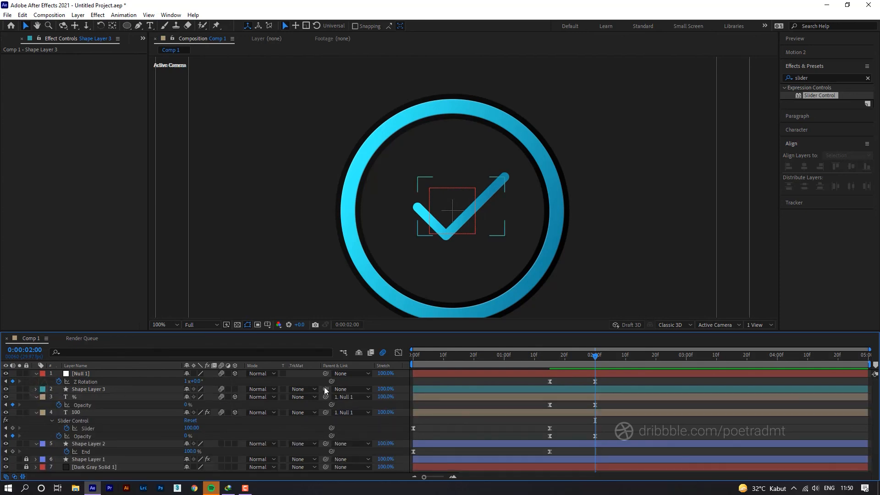
left_click_drag(324, 387, 91, 374)
Preview the change from the counter to the check mark starting at 0:00:01:15.
left_click_drag(566, 359, 548, 359)
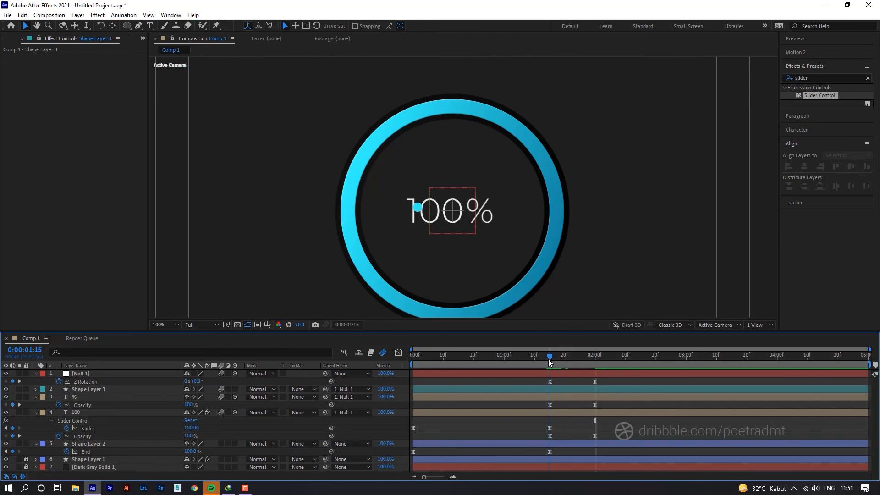
key("space")
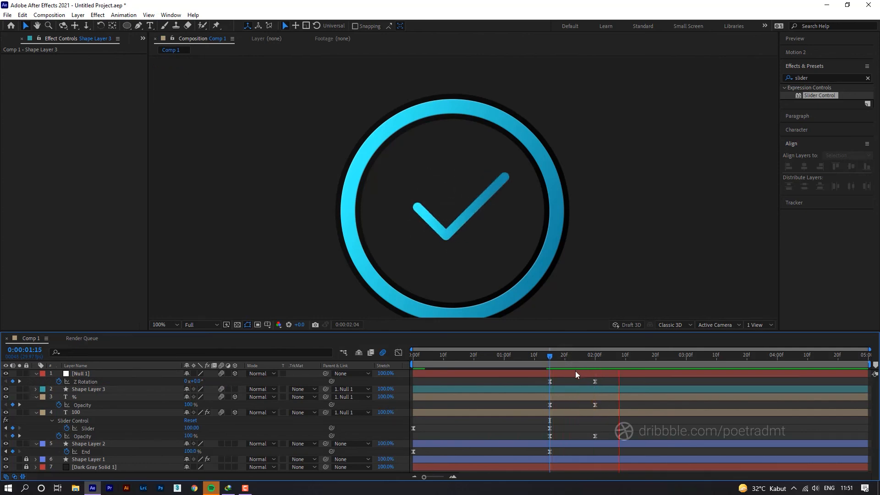
left_click_drag(544, 356, 562, 357)
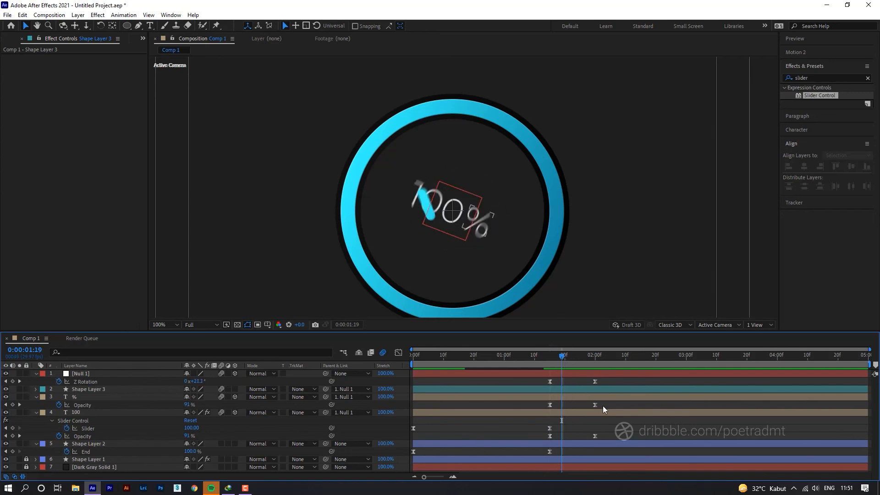
left_click_drag(603, 405, 559, 404)
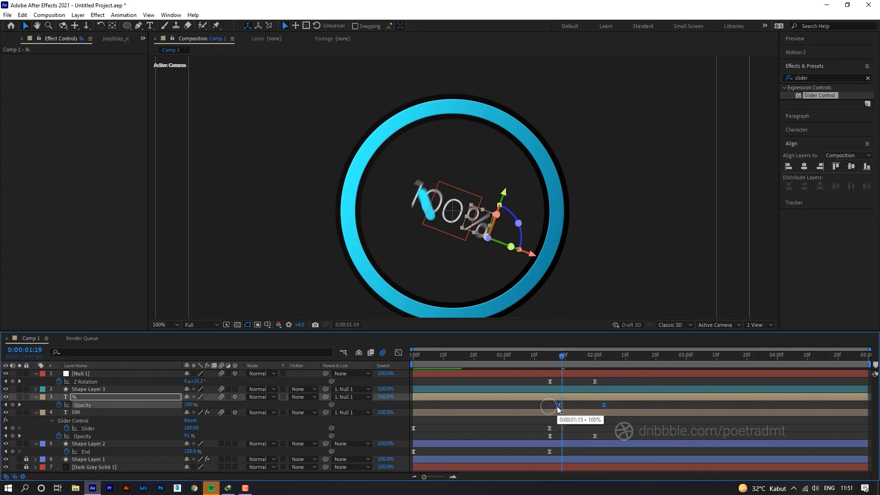
left_click_drag(553, 365, 572, 362)
key("Page_Down")
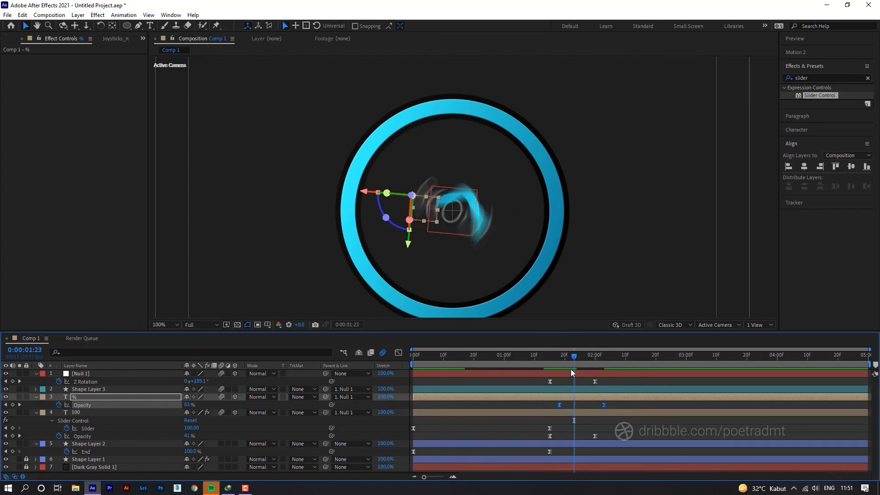
left_click_drag(559, 404, 577, 405)
mouse_move(573, 359)
left_mouse_down()
mouse_move(544, 359)
mouse_move(557, 360)
left_mouse_up()
key("ctrl+z")
Reveal Shape Layer 3's keyframes and shift both End keyframes so the check mark starts drawing at about 0:00:01:20.
left_click(551, 389)
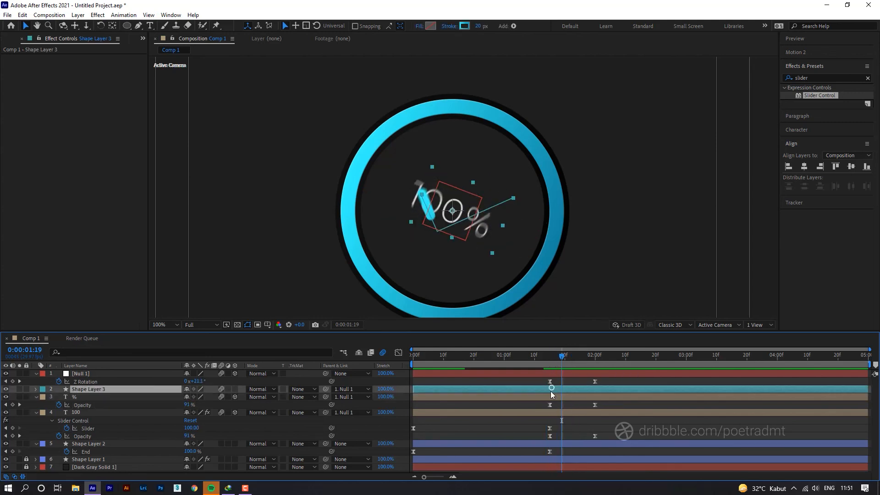
key("u")
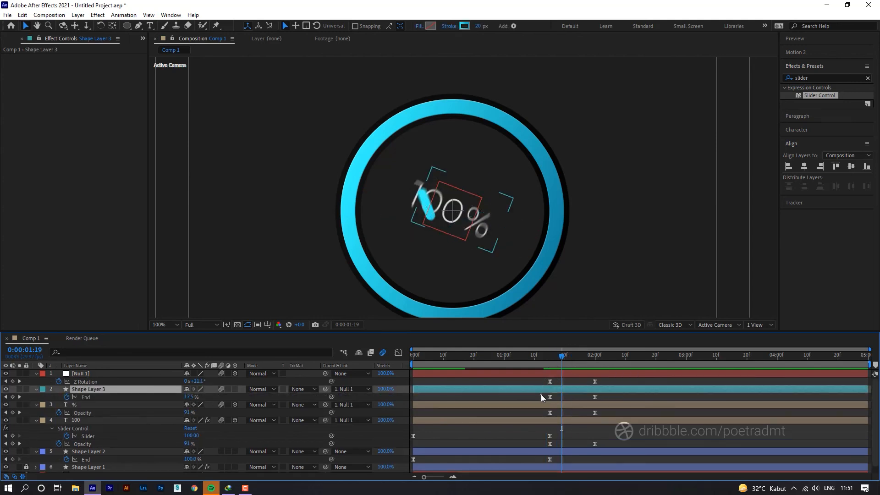
left_click_drag(541, 395, 615, 401)
left_click_drag(551, 398, 566, 398)
mouse_move(562, 359)
left_mouse_down()
mouse_move(554, 359)
mouse_move(617, 361)
left_mouse_up()
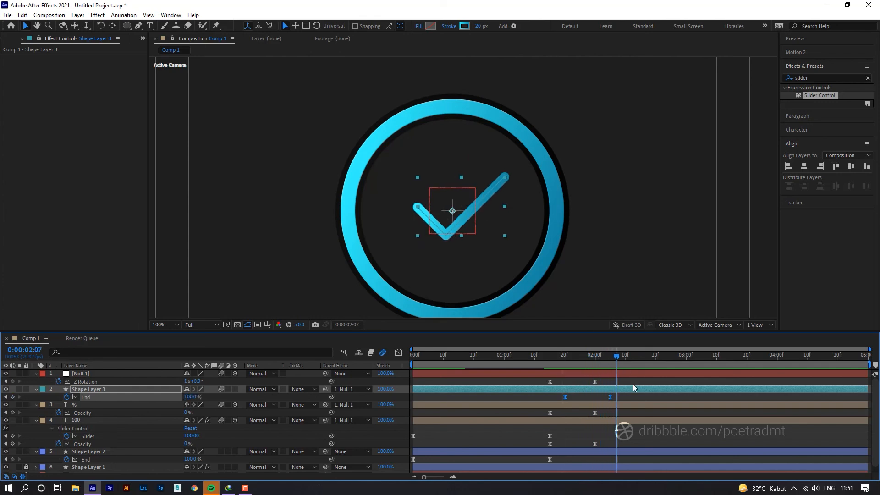
key("ctrl+shift+a")
left_click(491, 195)
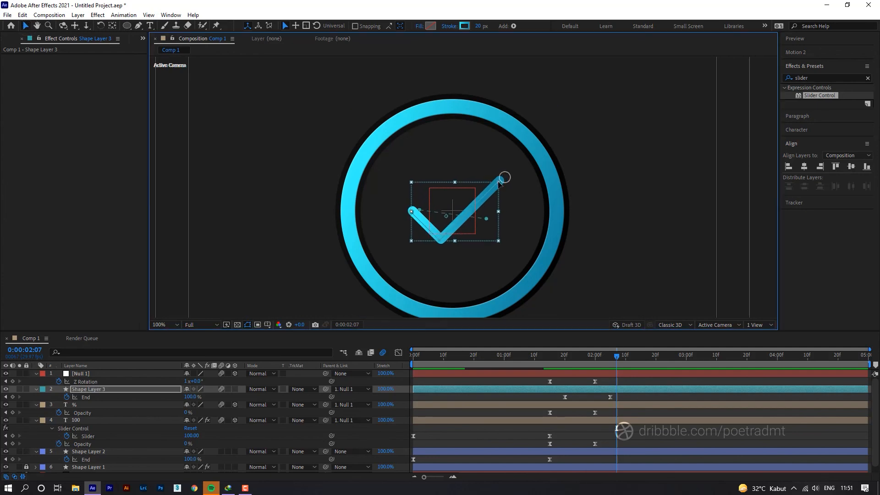
left_click(607, 163)
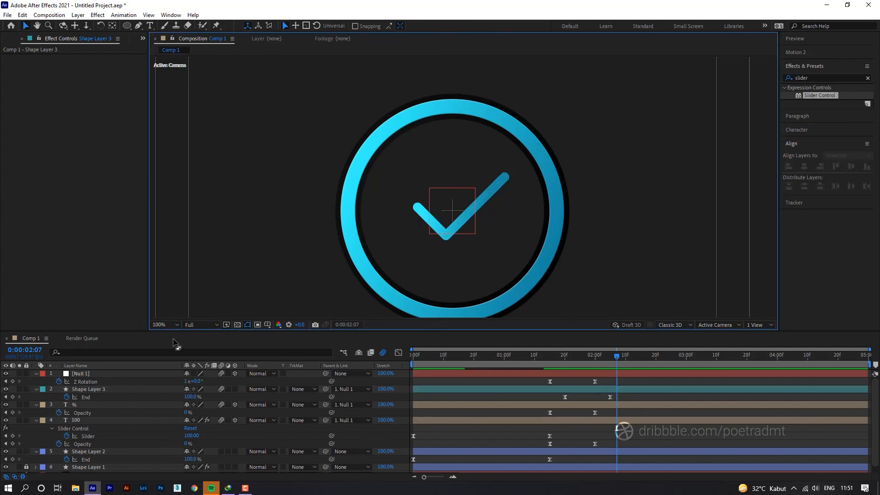
Set the composition magnification to Fit up to 100% and hide the Title/Action Safe guides.
left_click(223, 323)
left_click(169, 323)
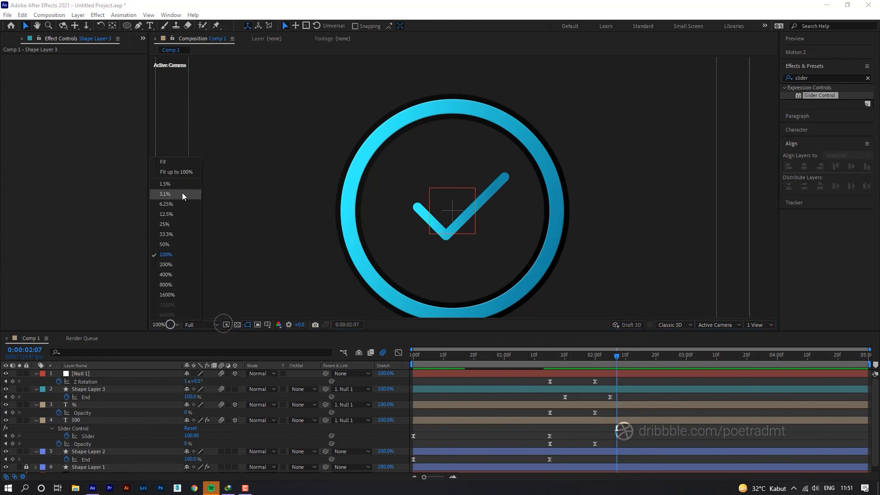
left_click(174, 174)
left_click(474, 432)
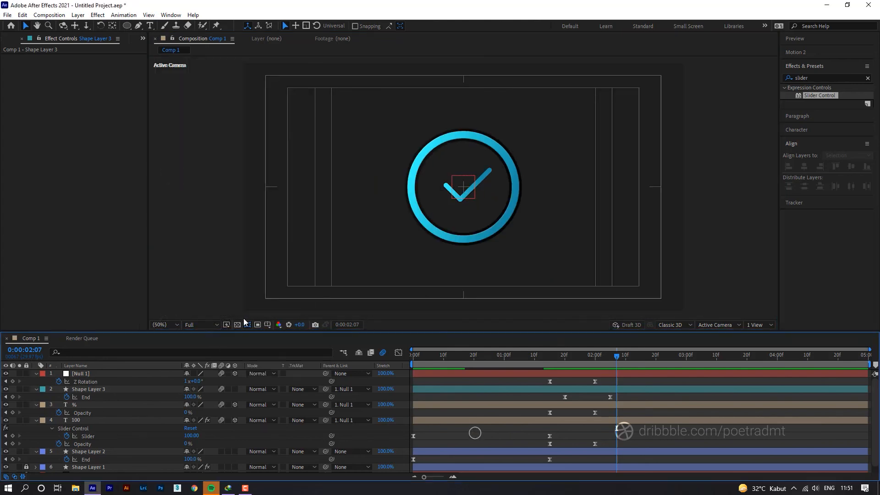
left_click(268, 324)
left_click(276, 336)
Preview the whole animation from 0:00:00:00.
left_click_drag(551, 350, 362, 364)
key("space")
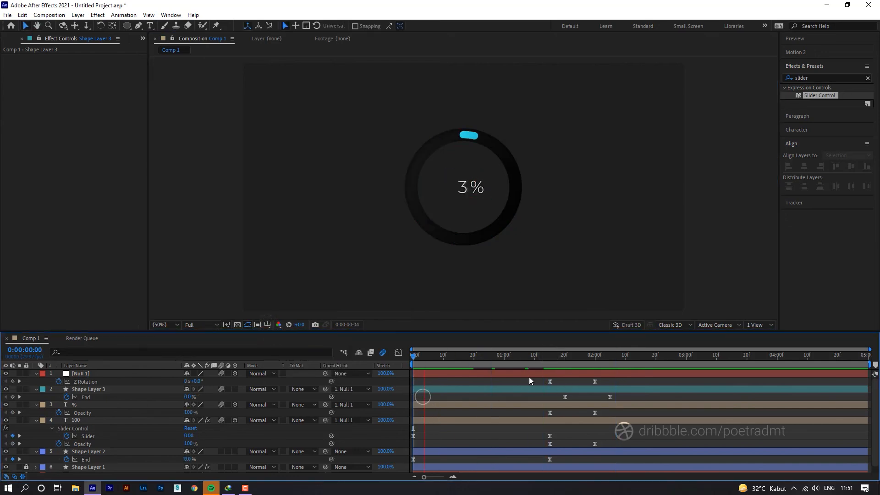